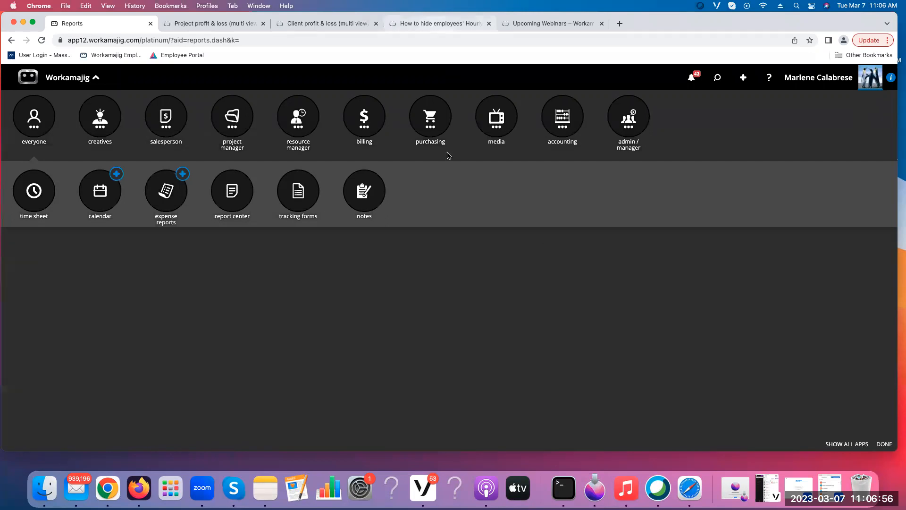
- Review the FAQ article on hiding employees' Hourly Cost/Labor at Net, including the datasets and reports it covers
key("super+4")
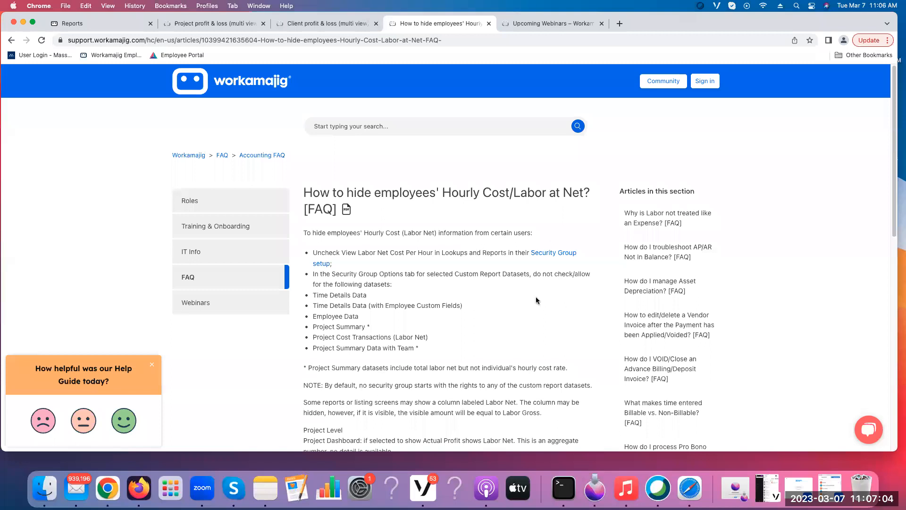
scroll(514, 345, "down", 1)
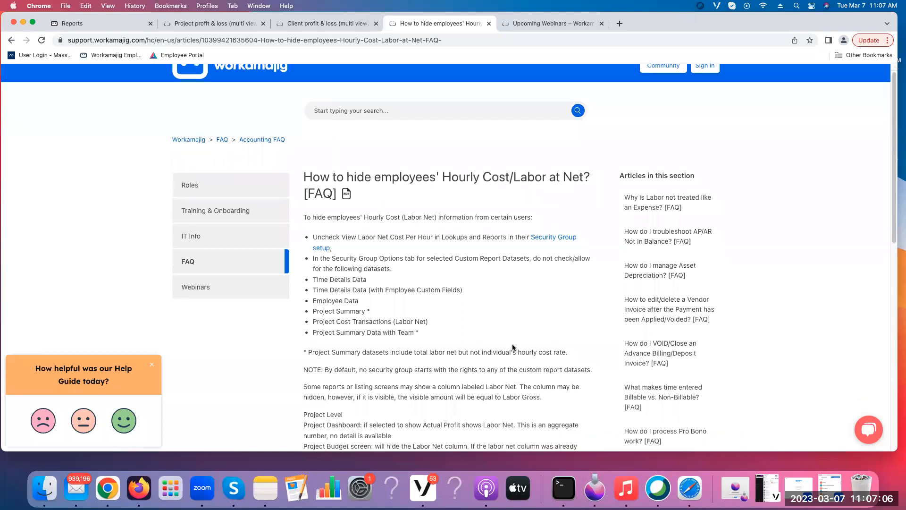
scroll(514, 345, "down", 4)
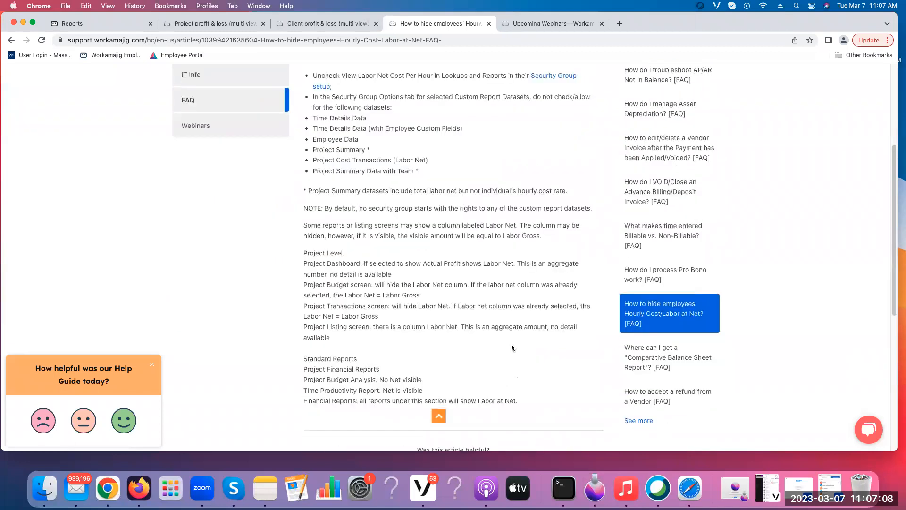
scroll(512, 345, "down", 2)
scroll(510, 347, "down", 1)
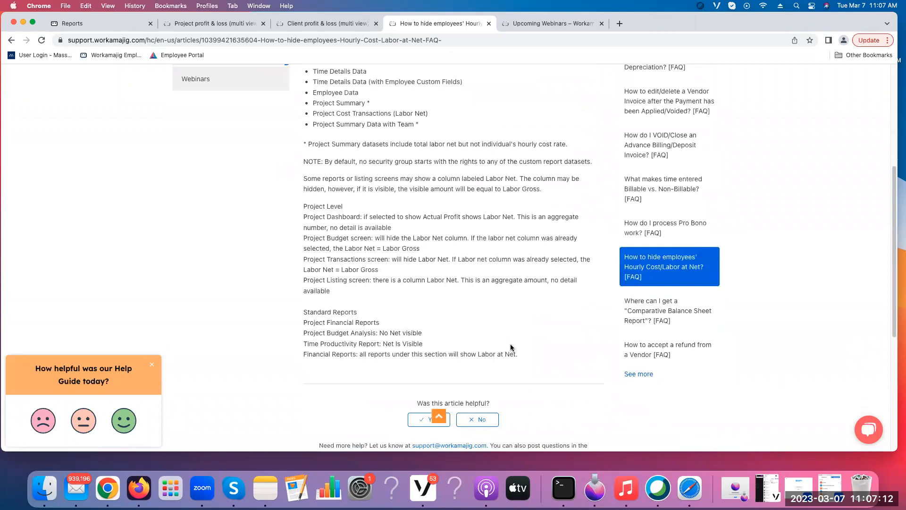
scroll(511, 348, "up", 10)
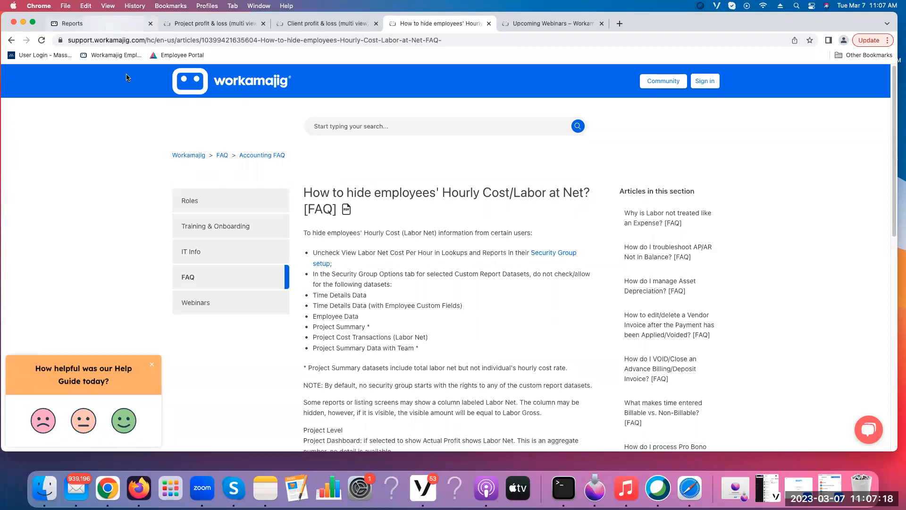
- Examine the Project profit & loss (multi view) guide, covering overhead allocation methods, GL company considerations and the net profit calculation
key("super+1")
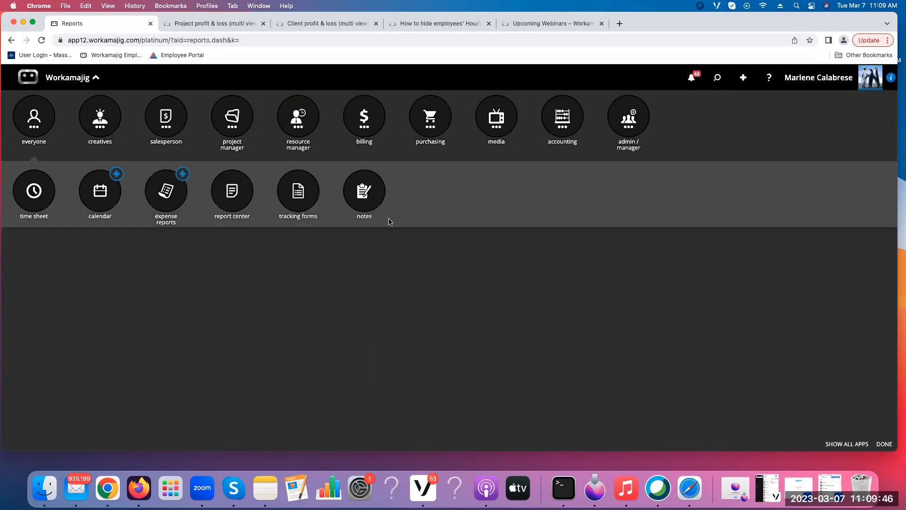
key("ctrl+Tab")
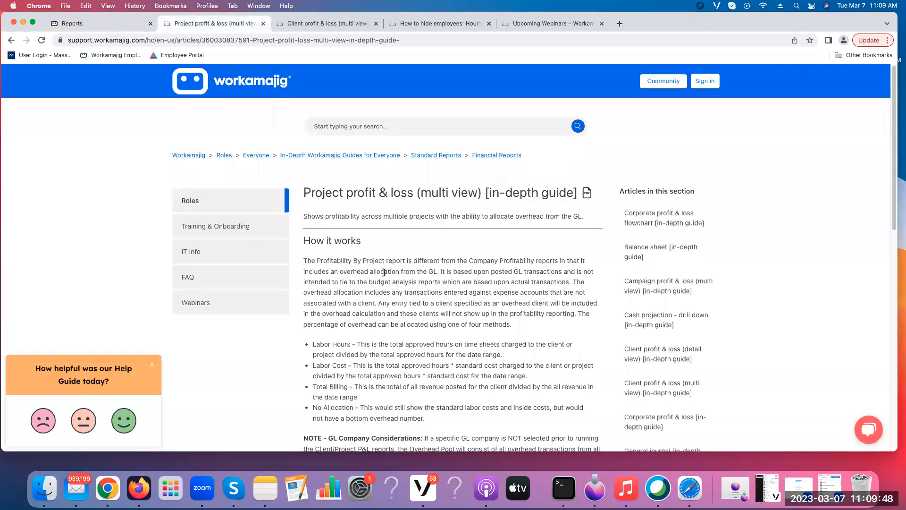
scroll(413, 337, "down", 3)
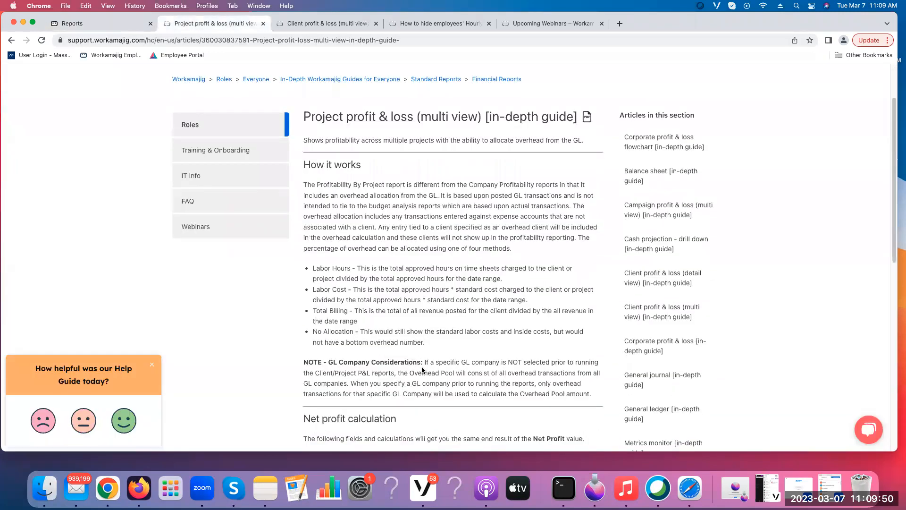
scroll(421, 370, "down", 3)
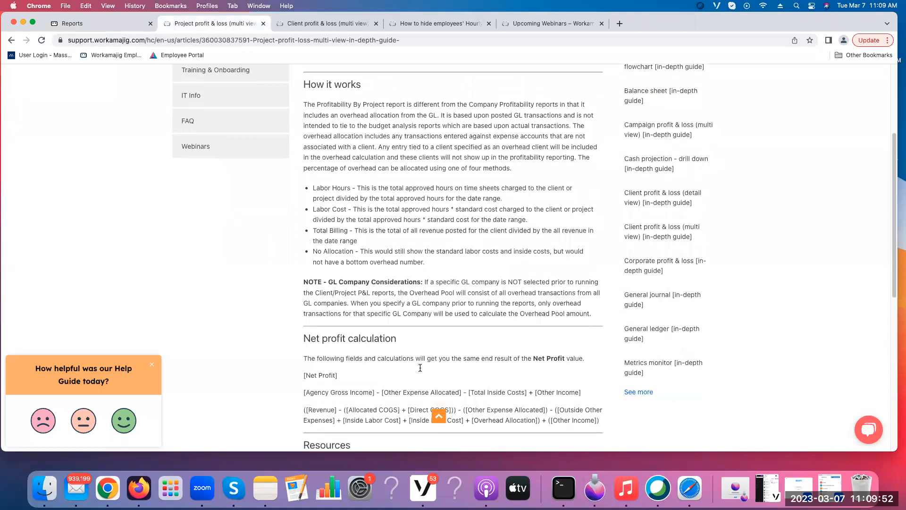
scroll(421, 371, "up", 5)
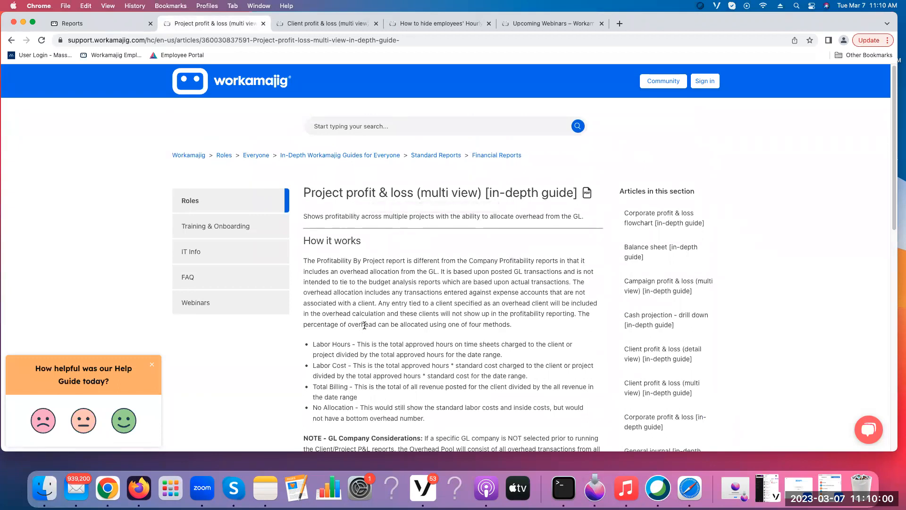
scroll(363, 327, "down", 5)
scroll(364, 325, "down", 2)
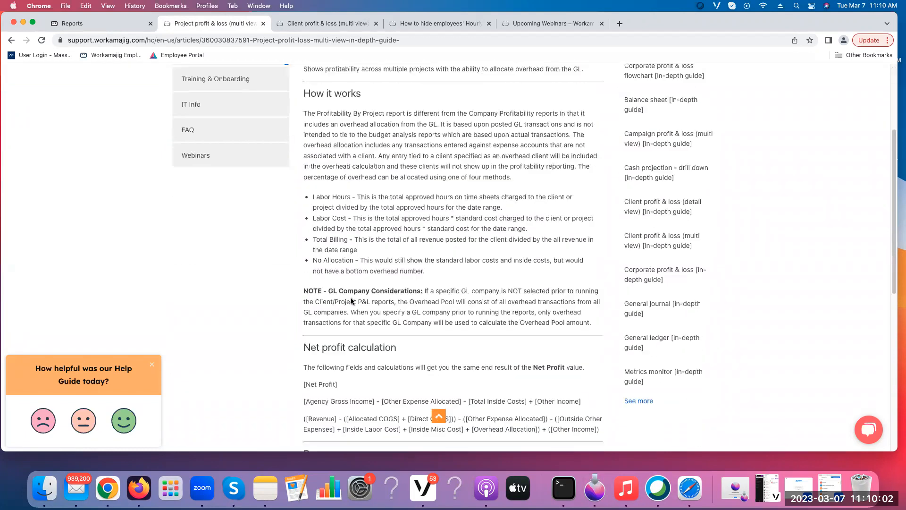
scroll(385, 325, "down", 3)
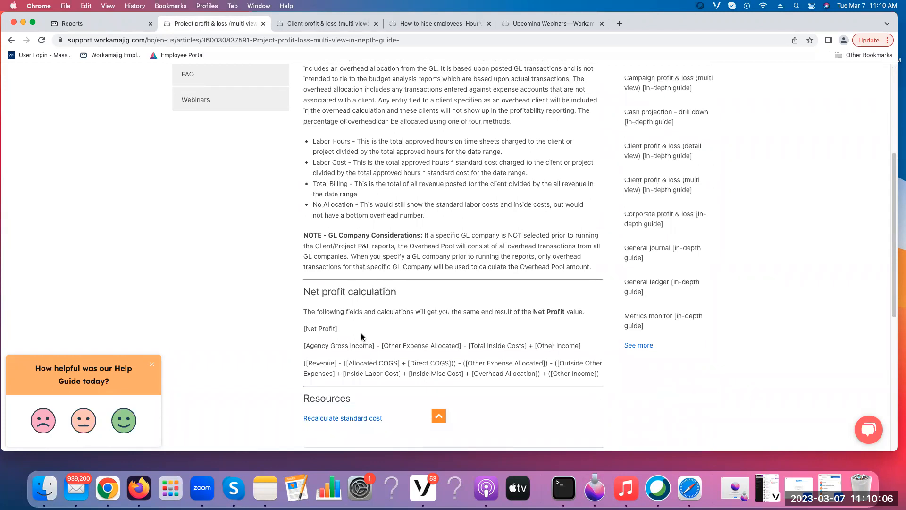
scroll(362, 336, "up", 8)
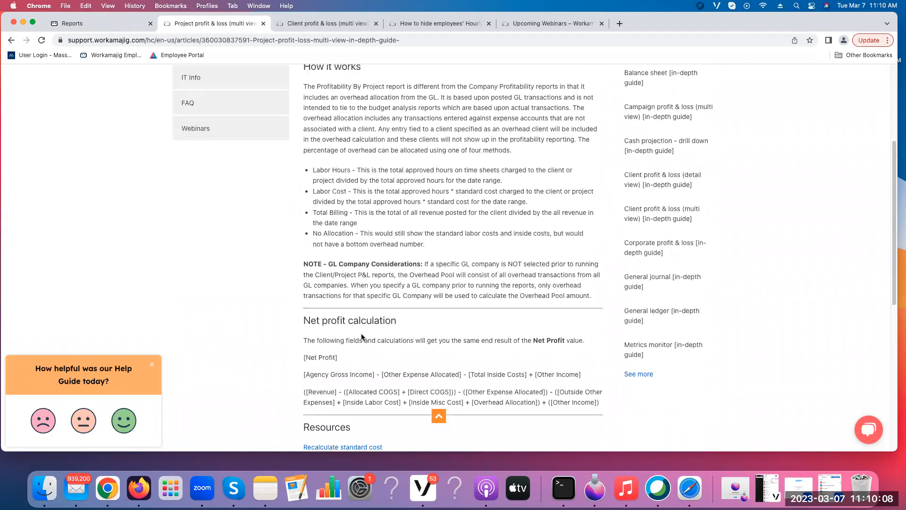
scroll(361, 336, "up", 2)
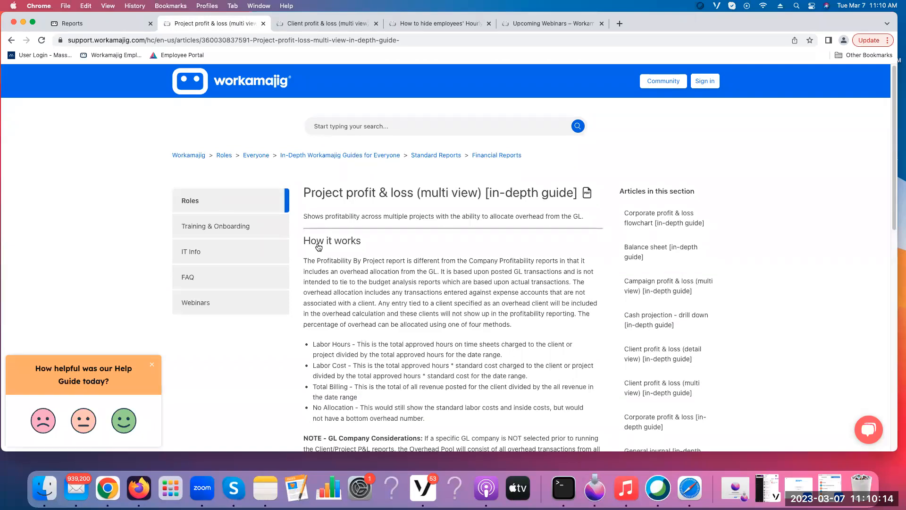
- Return to the Workamajig reports page, open the recent project 22-TST-018APS, and list all its transactions without search criteria
left_click(122, 24)
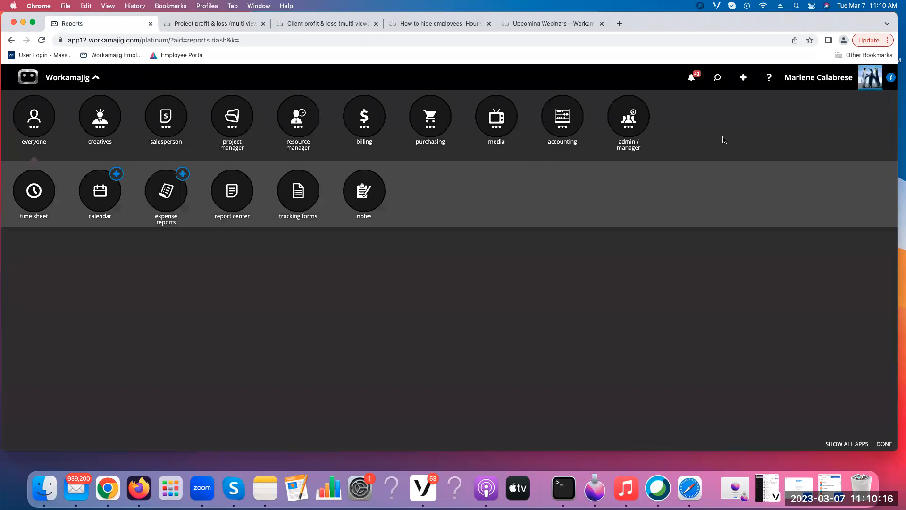
left_click(718, 78)
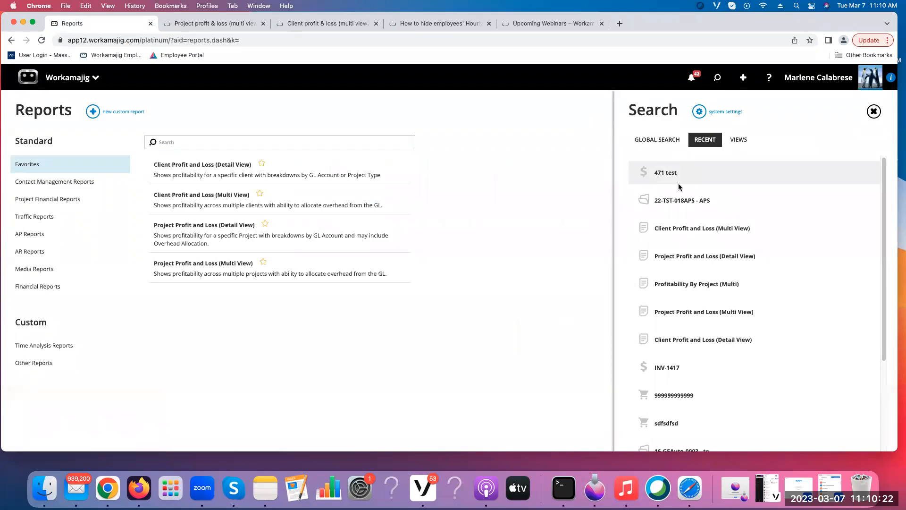
left_click(684, 202)
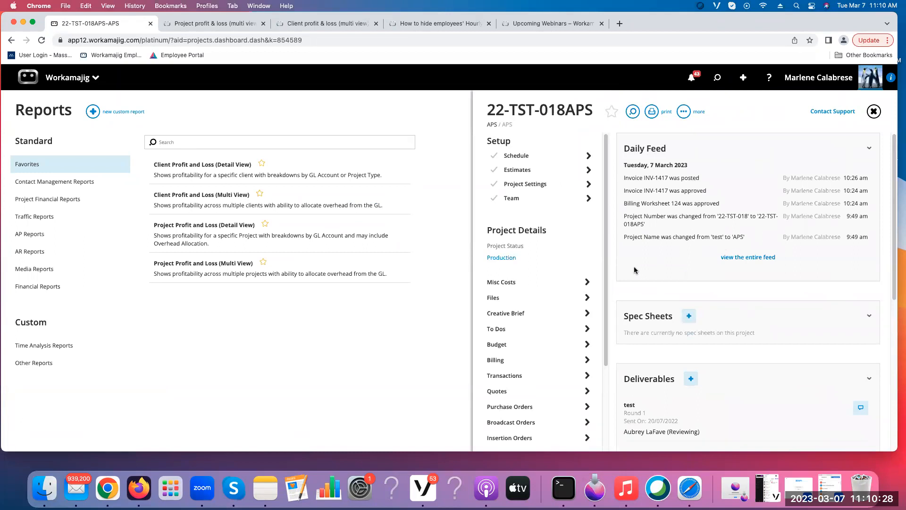
left_click(523, 376)
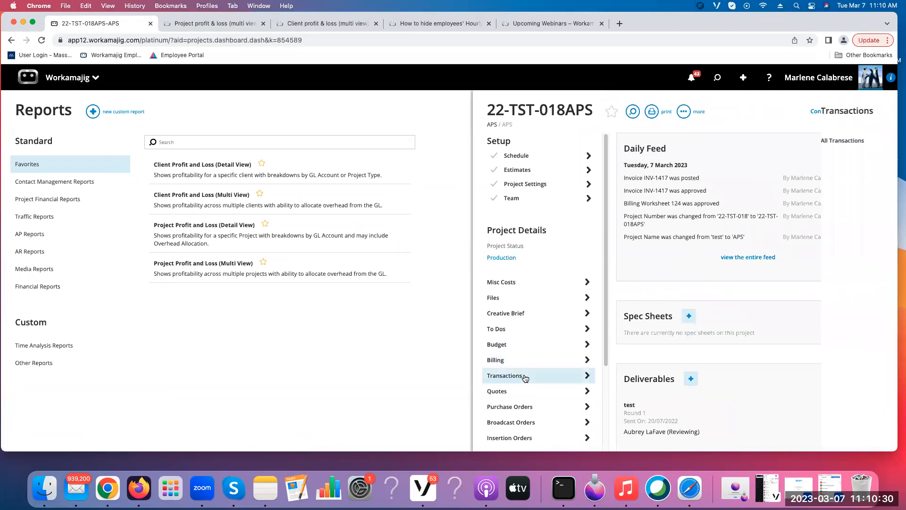
left_click(781, 142)
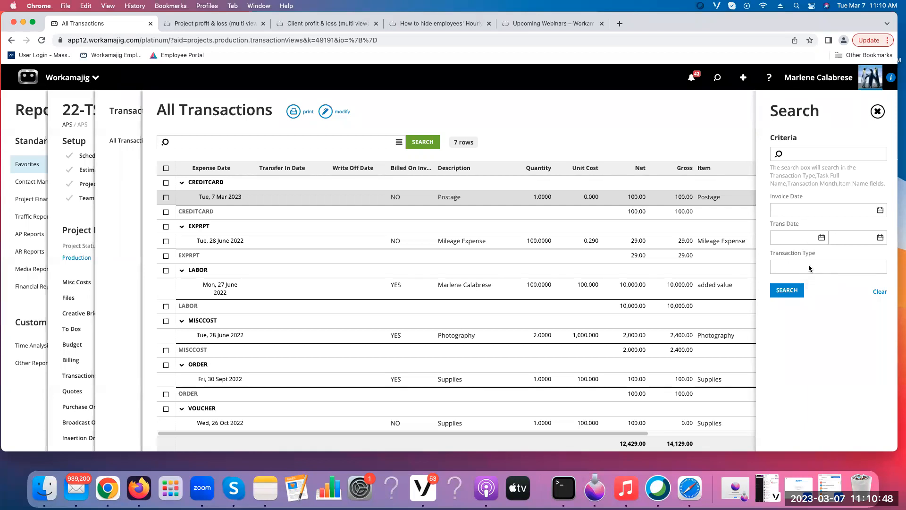
left_click(789, 286)
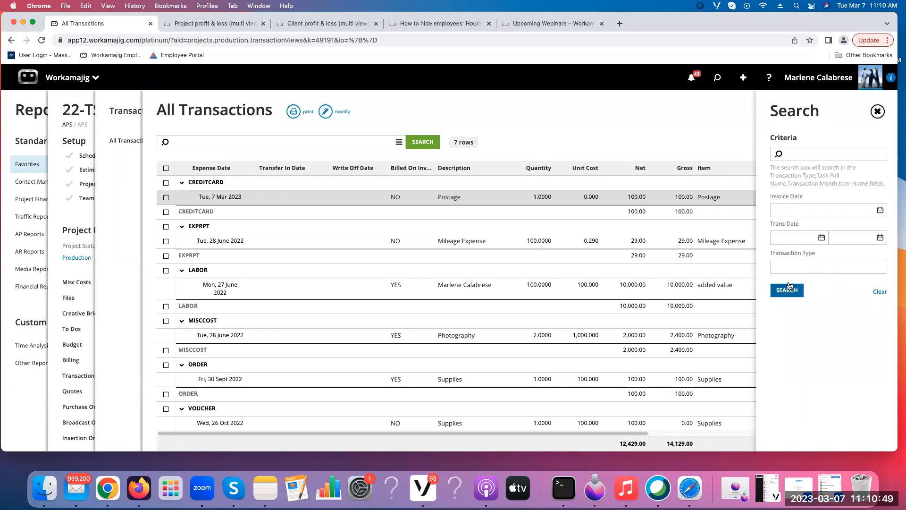
left_click(877, 111)
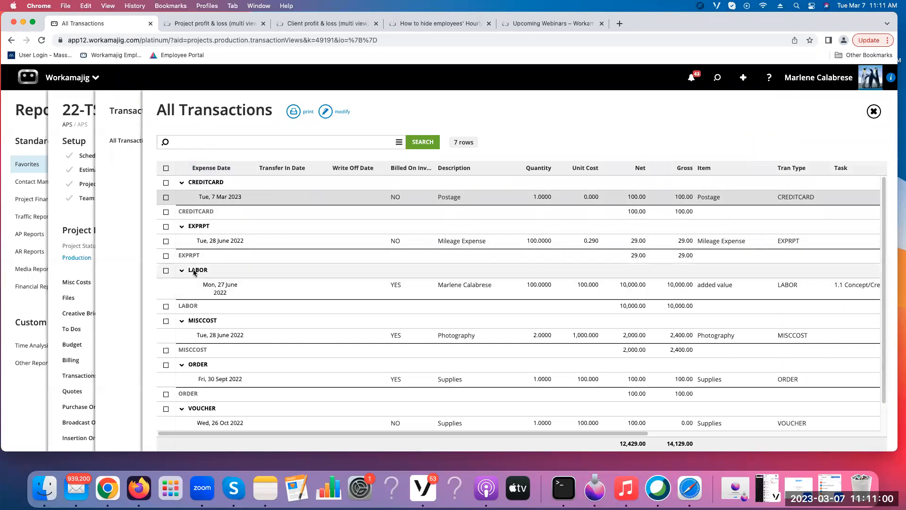
- Review the project's transactions from credit card to voucher entries, and return to the project dashboard
scroll(262, 319, "down", 1)
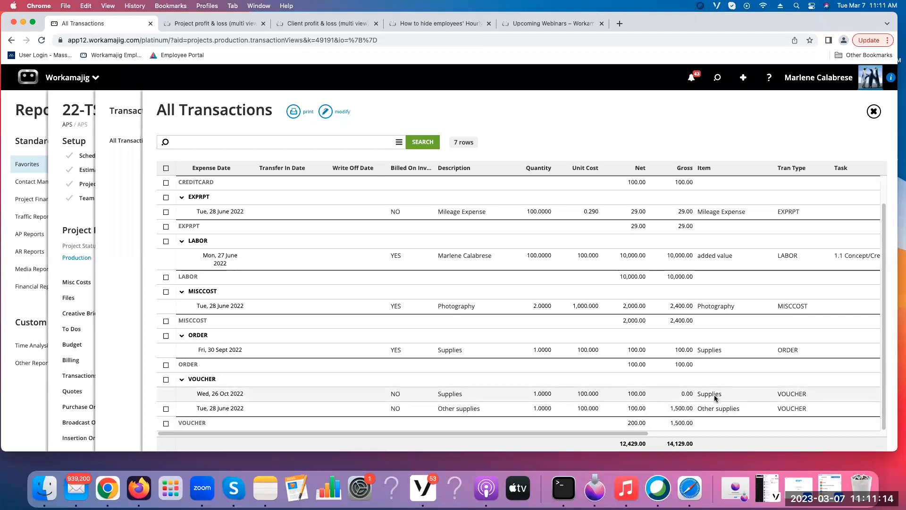
scroll(637, 375, "up", 2)
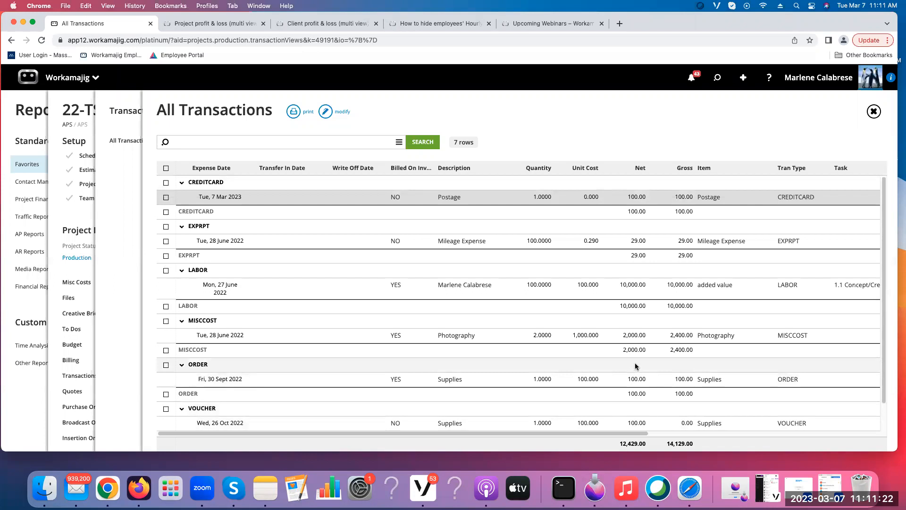
left_click(873, 112)
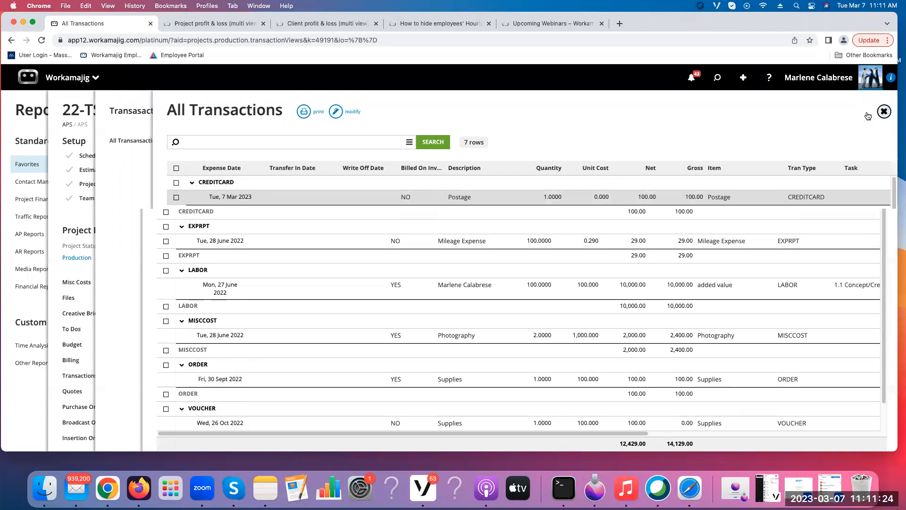
left_click(872, 113)
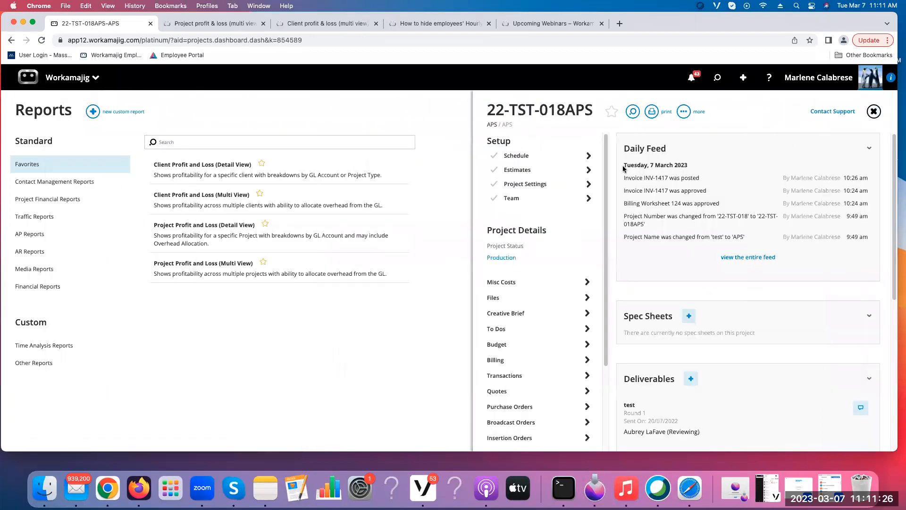
- Insert a new row in the project's miscellaneous costs and begin its item selection
left_click(519, 281)
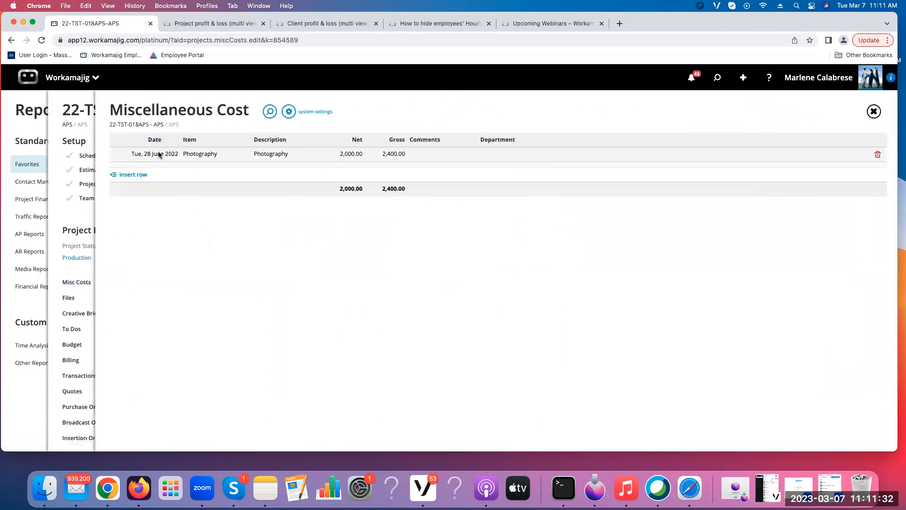
left_click(144, 178)
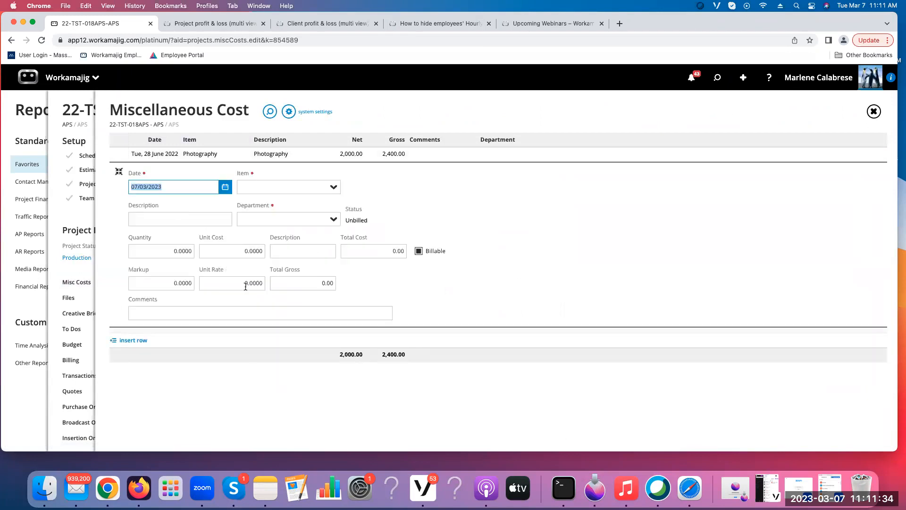
left_click(294, 183)
type("stock")
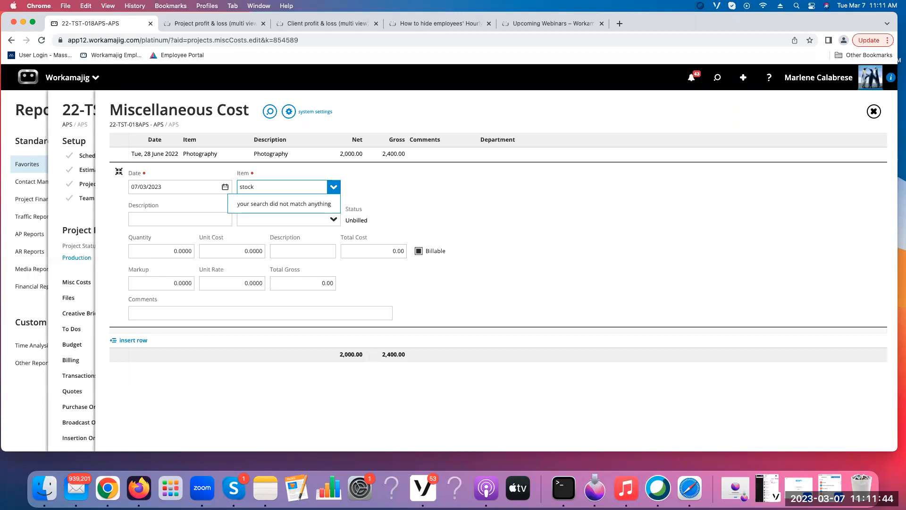
key("BackSpace")
key("BackSpace")
key("BackSpace")
key("BackSpace")
key("BackSpace")
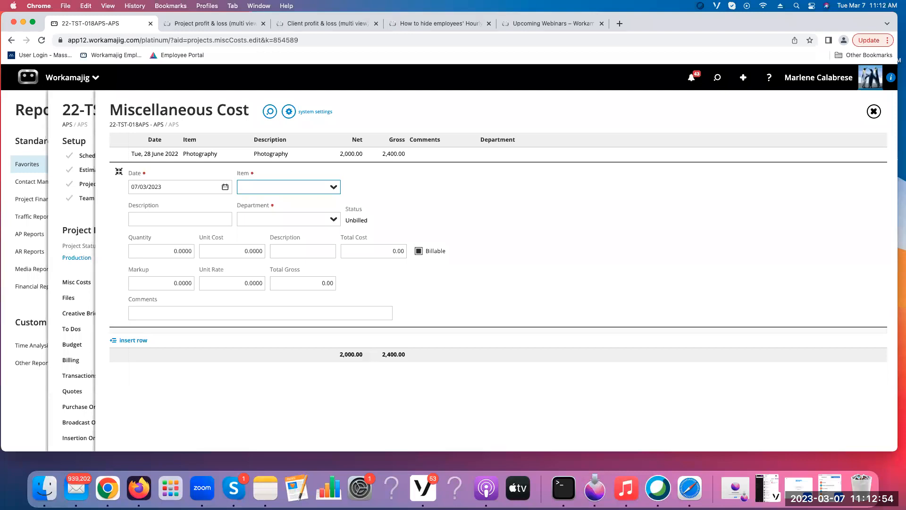
- Set the new miscellaneous cost's item to PROD-Supplies-Other supplies and its department to second dept
type("supp")
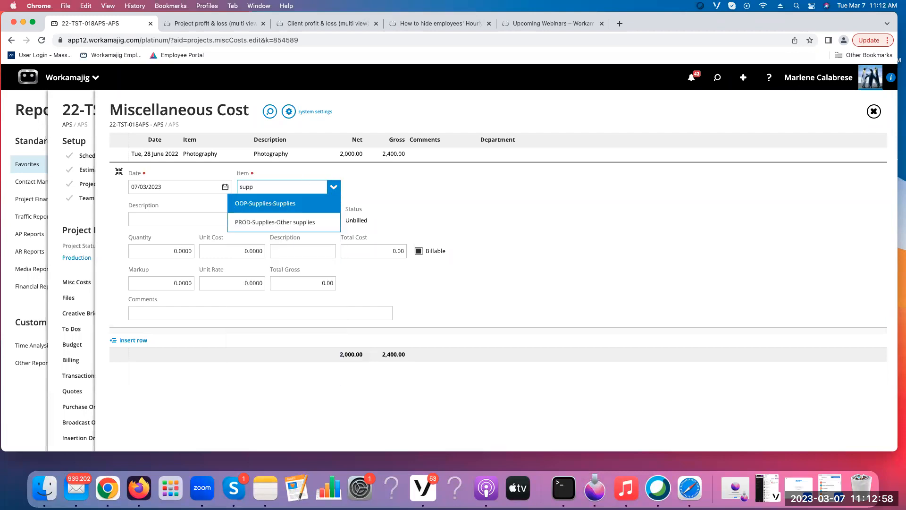
left_click(286, 229)
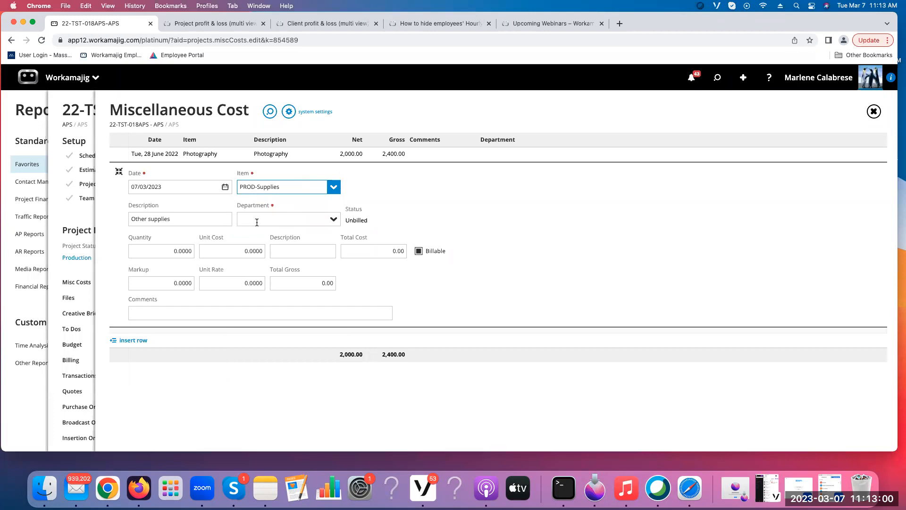
left_click(335, 221)
left_click(289, 238)
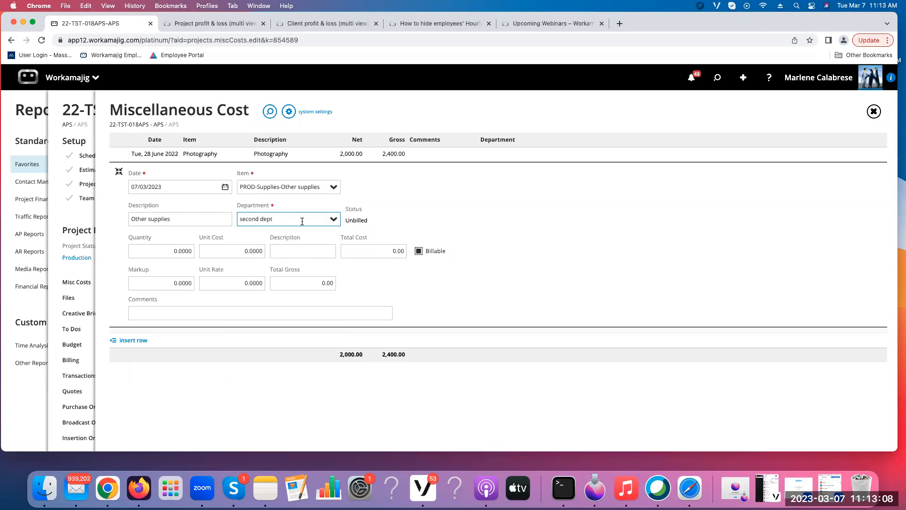
- Set the new miscellaneous cost's quantity to 3 and its unit cost to 100
left_click(193, 252)
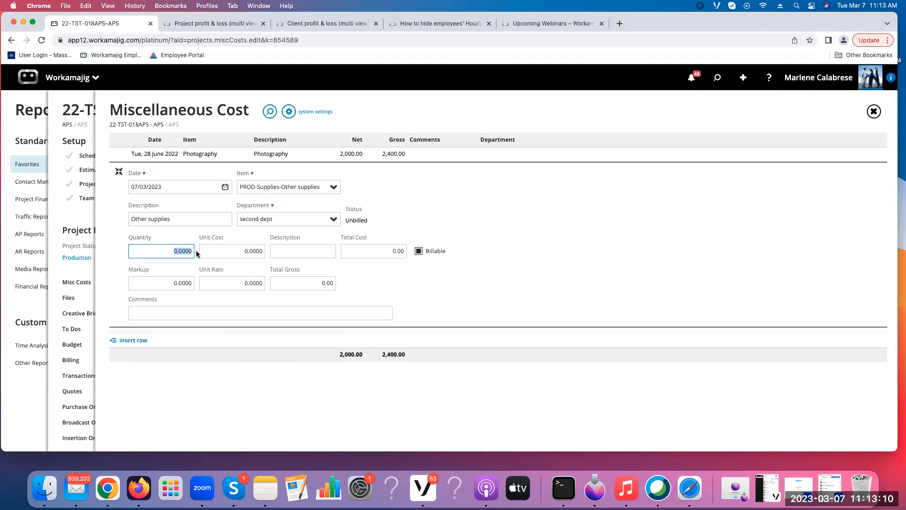
type("3")
left_click(250, 251)
type("100")
left_click(305, 248)
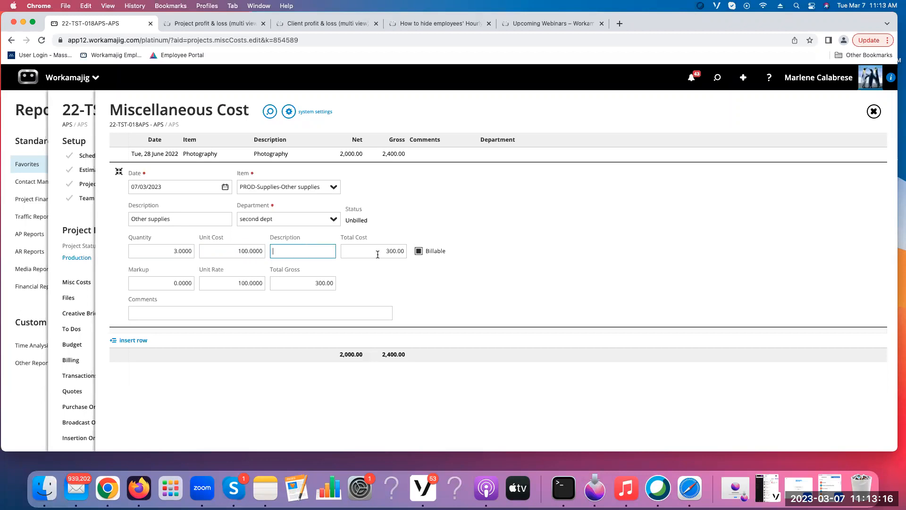
- Set the miscellaneous cost's markup to 20, finish the row, and return to the project dashboard
left_click(173, 282)
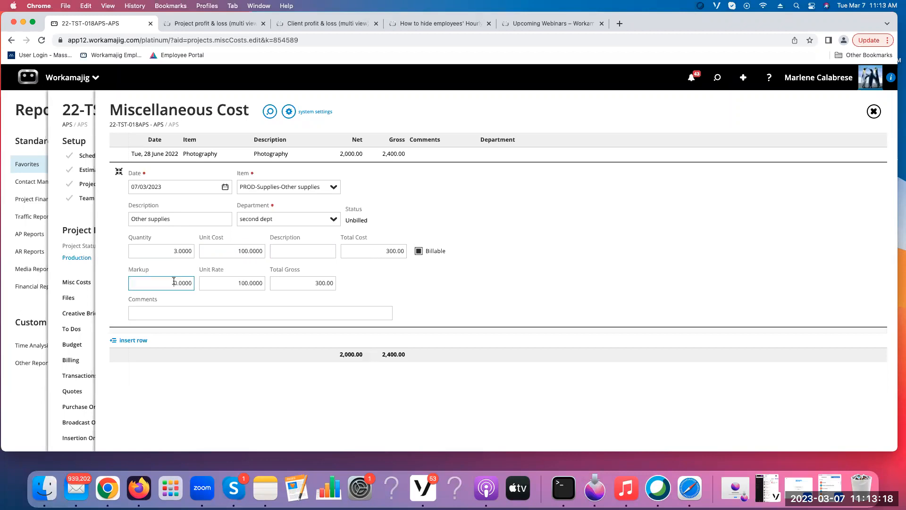
type("200")
key("BackSpace")
left_click(357, 280)
left_click(363, 123)
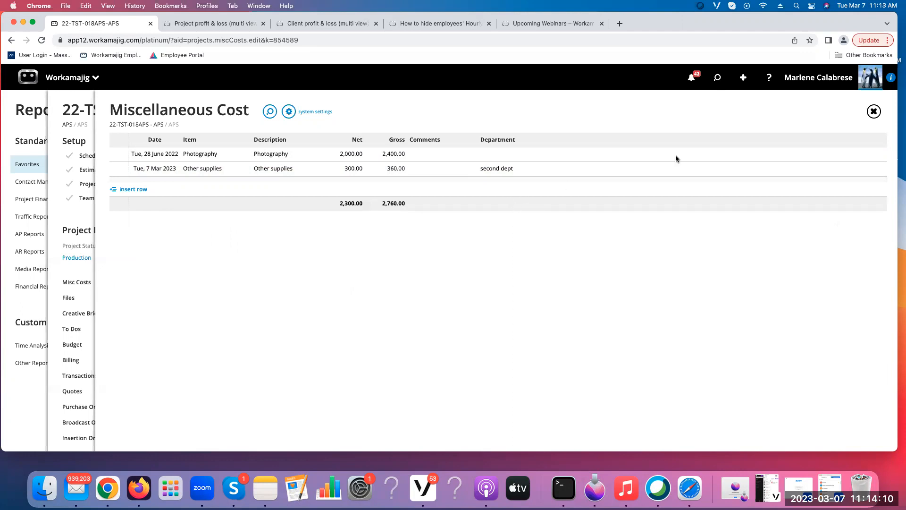
left_click(872, 111)
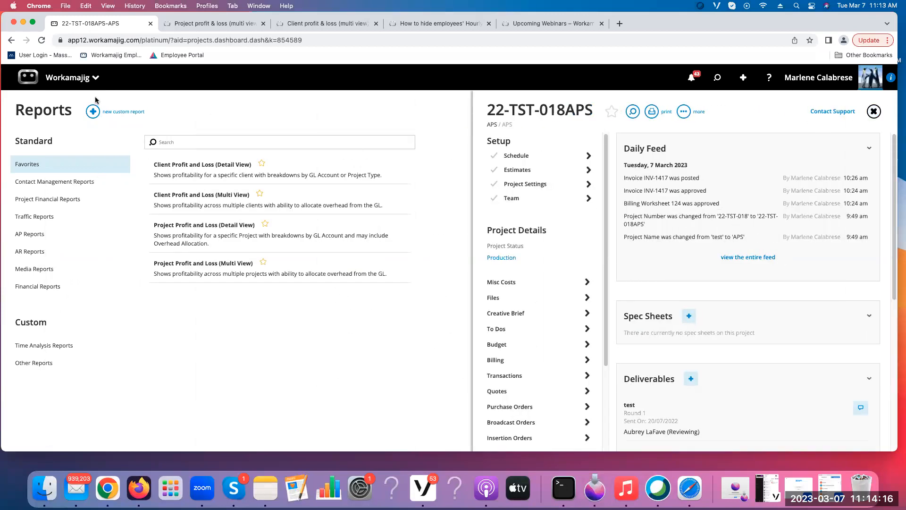
left_click(60, 83)
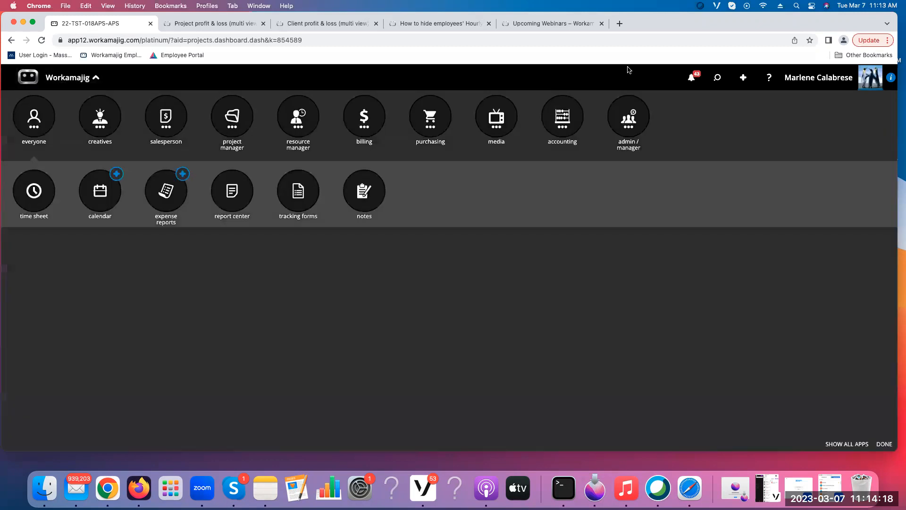
left_click(717, 79)
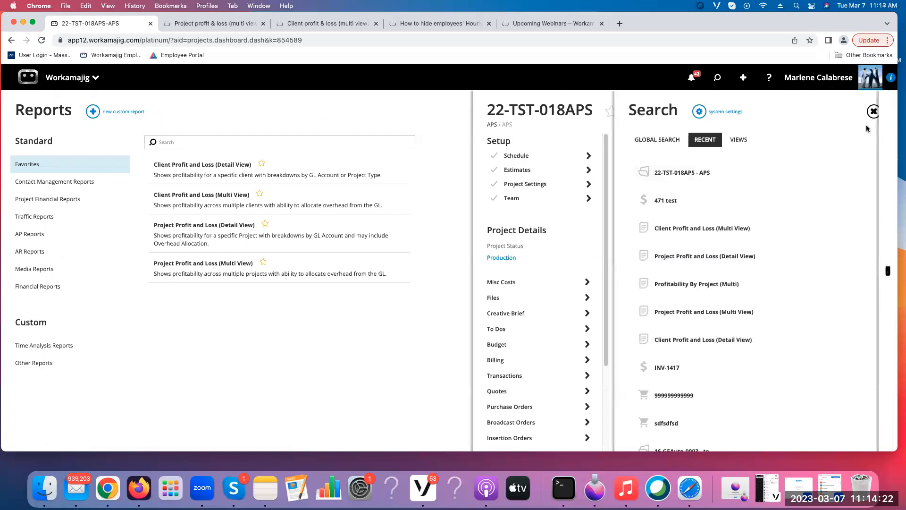
left_click(873, 111)
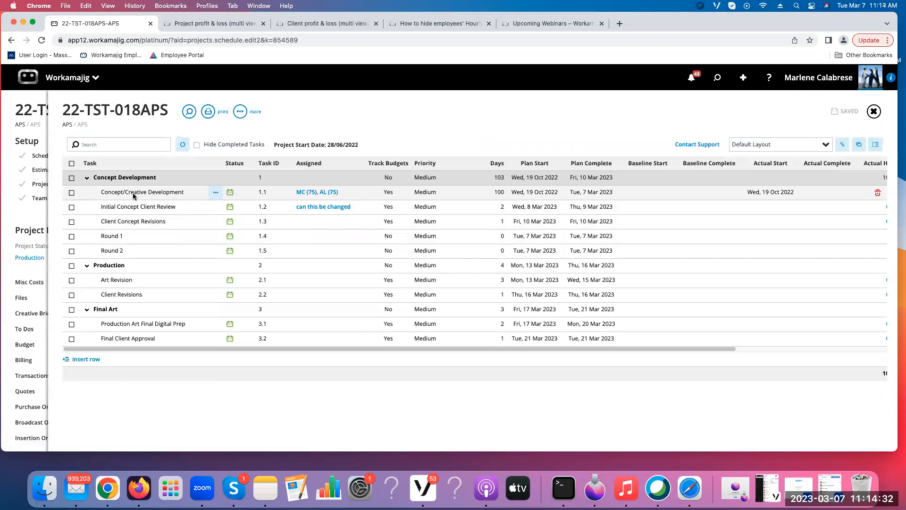
- Check the people and services assigned to task 1.1 Concept/Creative Development in the project schedule, and return to the project dashboard
left_click(307, 193)
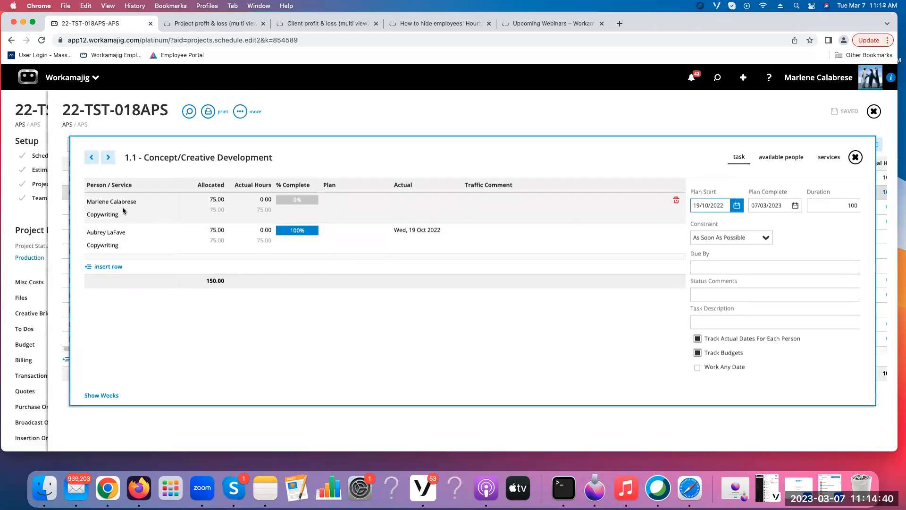
left_click(854, 159)
left_click(873, 111)
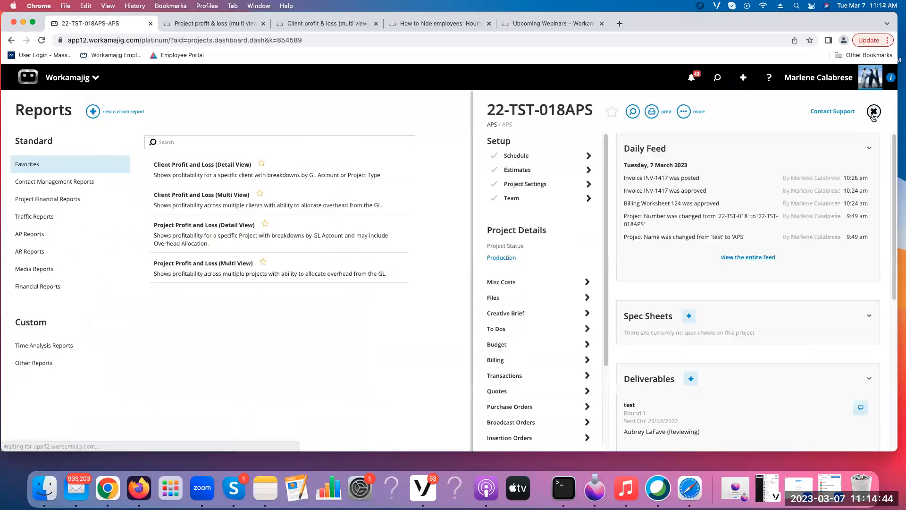
- Go to the Today - Creatives page and start a new time entry from the 22-TST-018APS Concept/Creative Development task
left_click(74, 81)
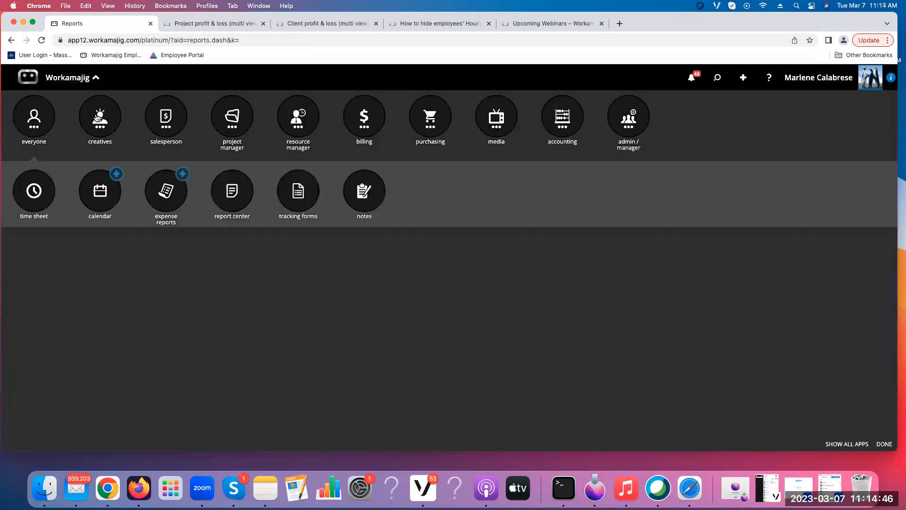
left_click(43, 193)
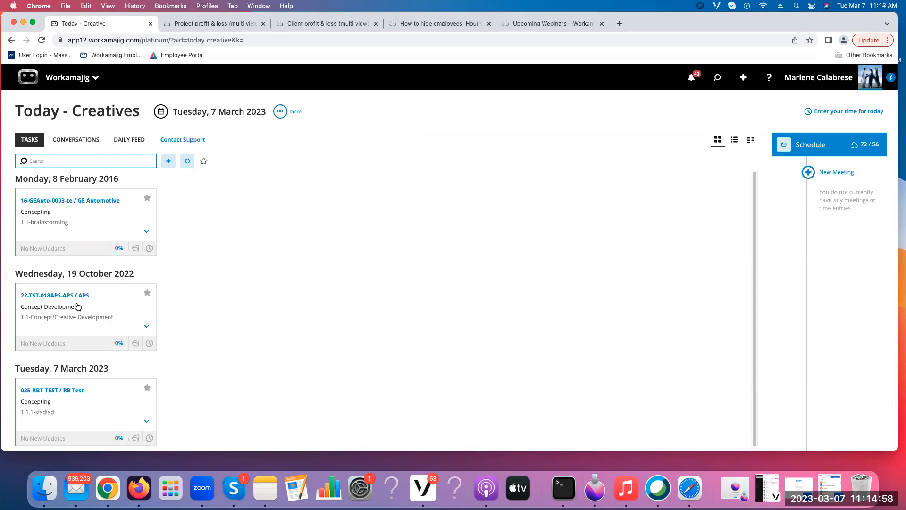
left_click(155, 345)
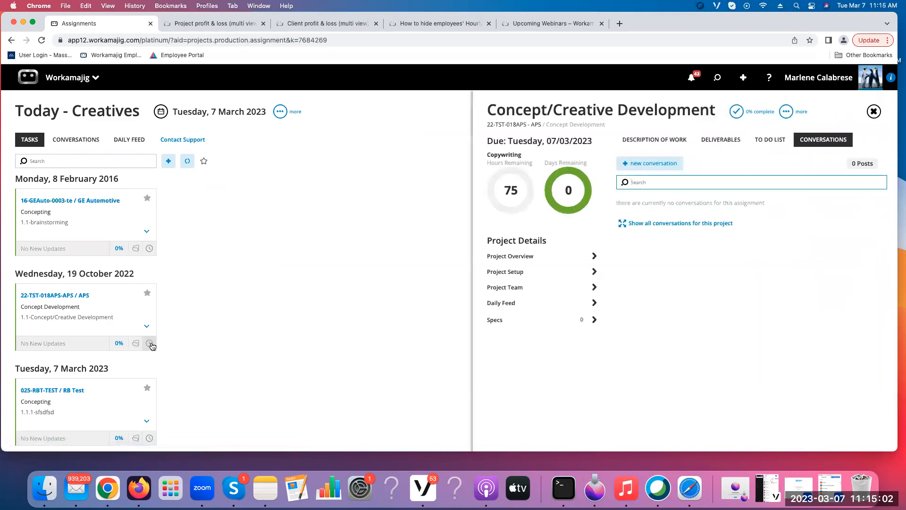
left_click(874, 112)
left_click(150, 343)
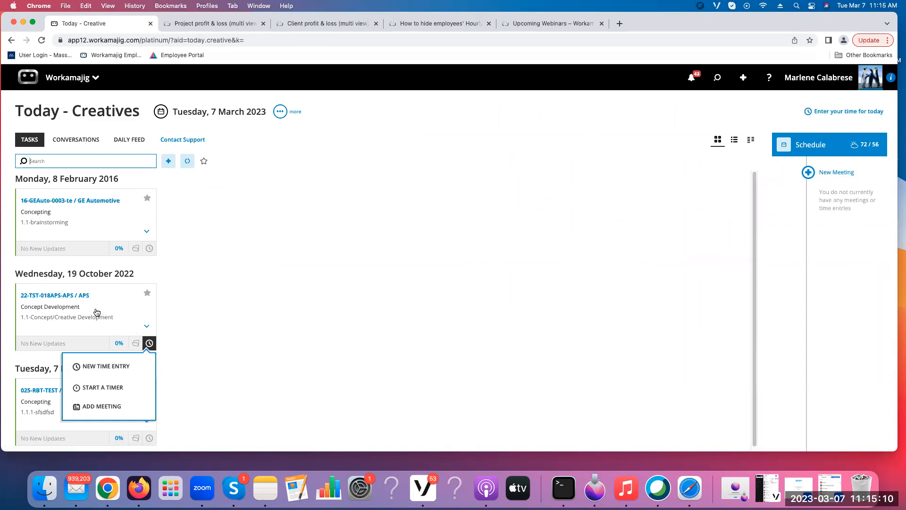
left_click(112, 371)
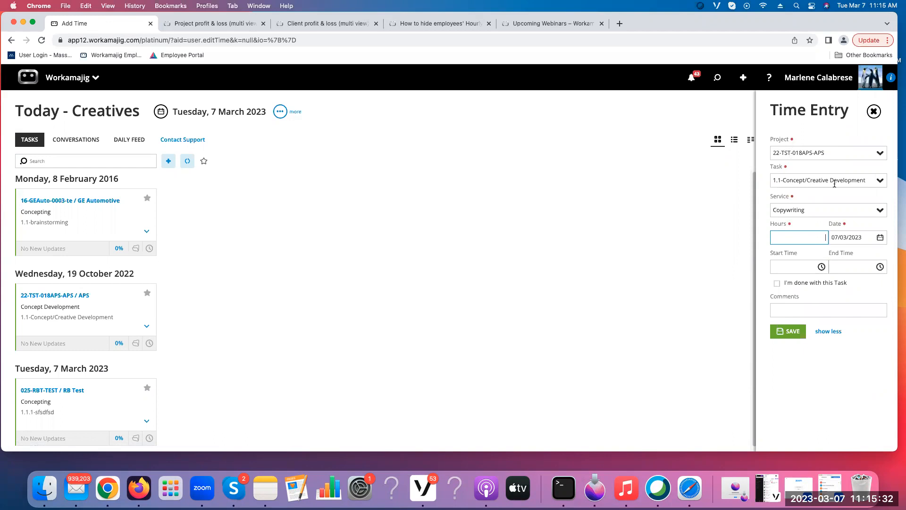
- Log 10 hours of Copywriting on the task, mark it as done, and save the time entry despite open to-dos
left_click_drag(807, 211, 763, 209)
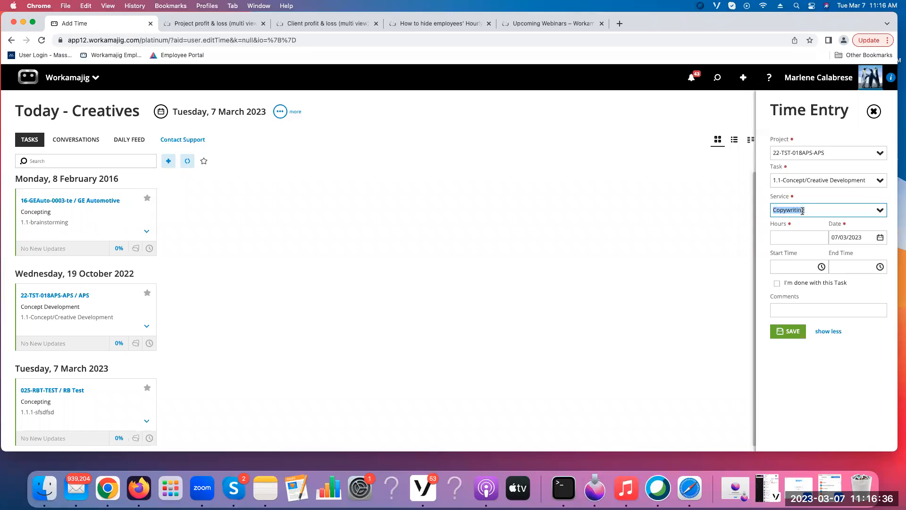
left_click(806, 241)
type("10")
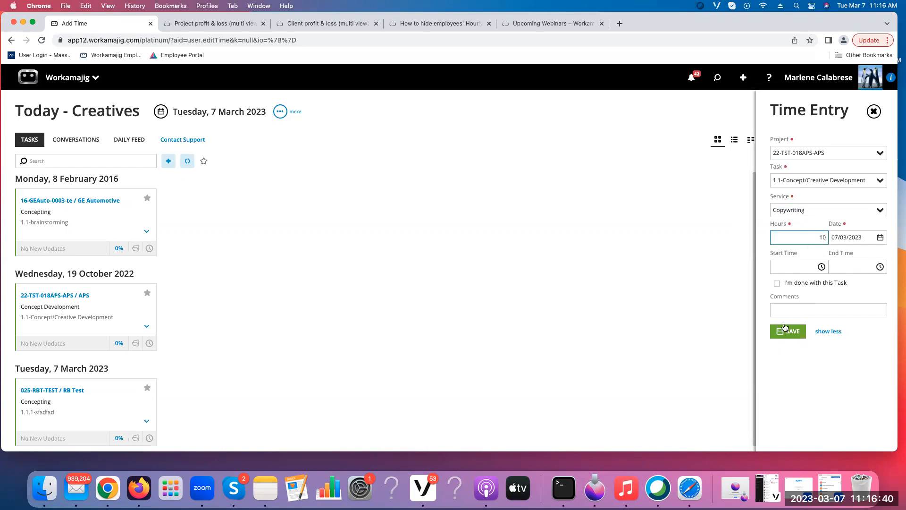
left_click(778, 283)
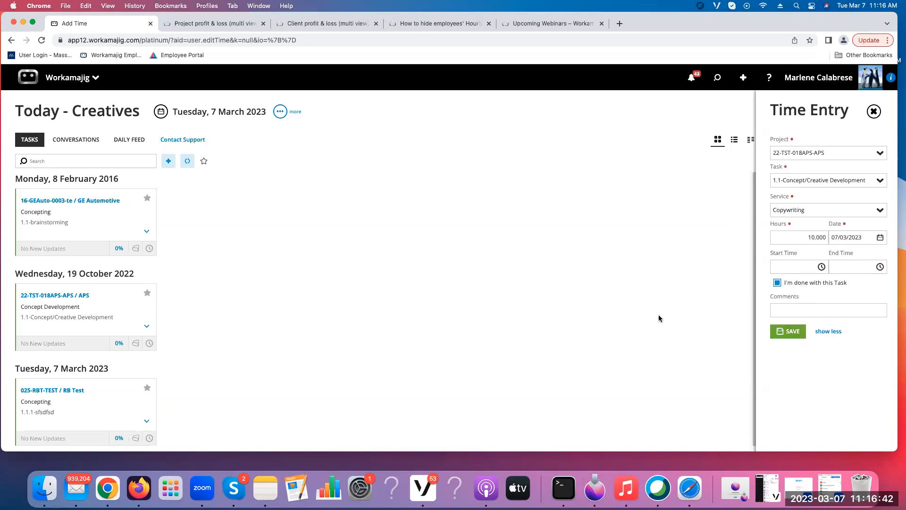
left_click(792, 331)
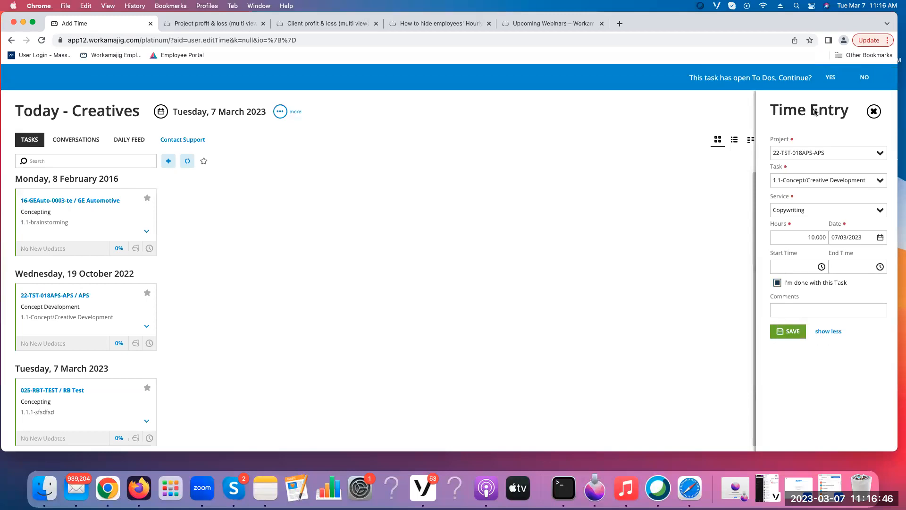
left_click(831, 79)
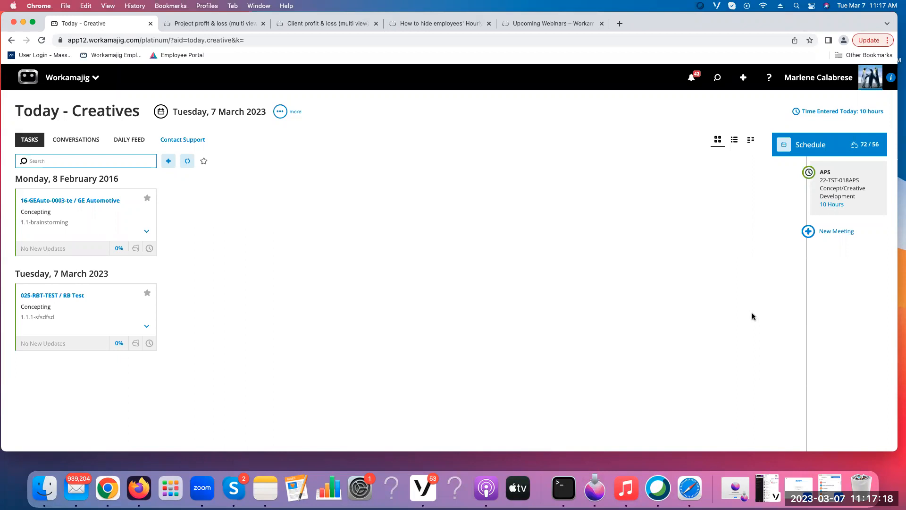
- Create a new expense report and add a new expense receipt to it
left_click(58, 84)
left_click(45, 130)
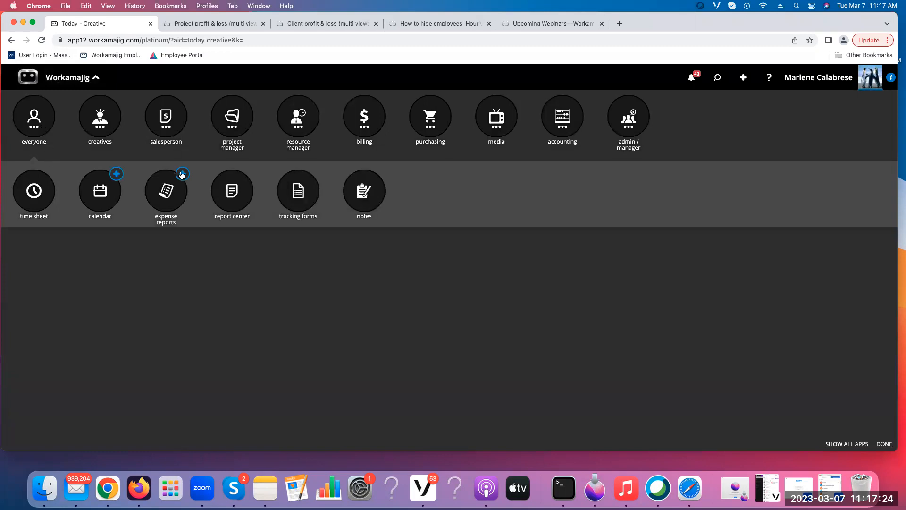
left_click(214, 215)
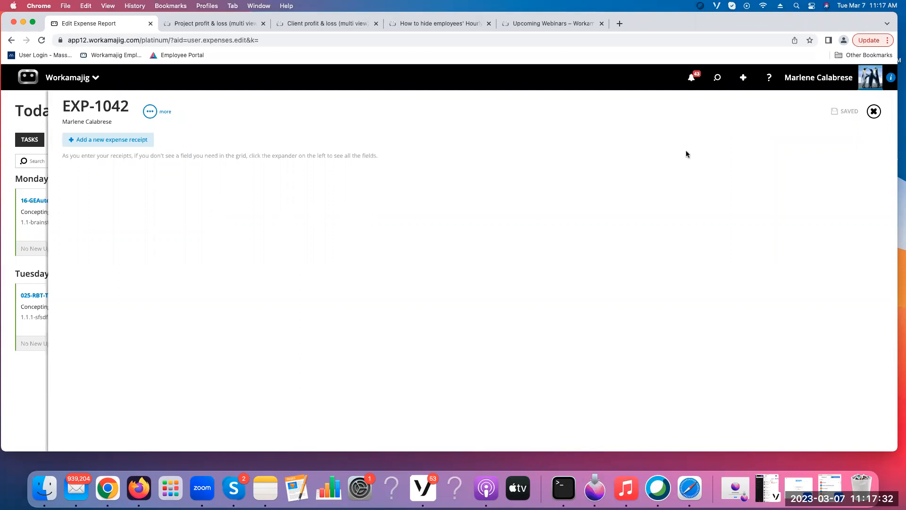
left_click(744, 78)
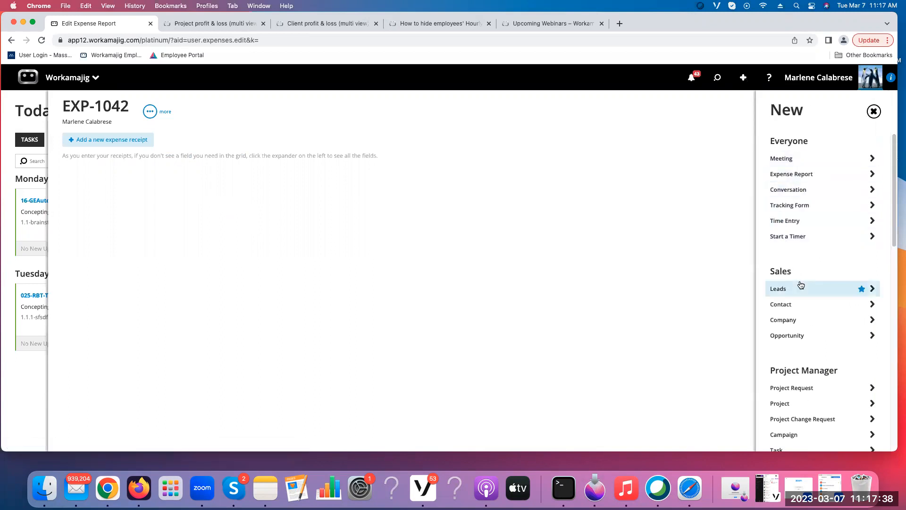
left_click(873, 112)
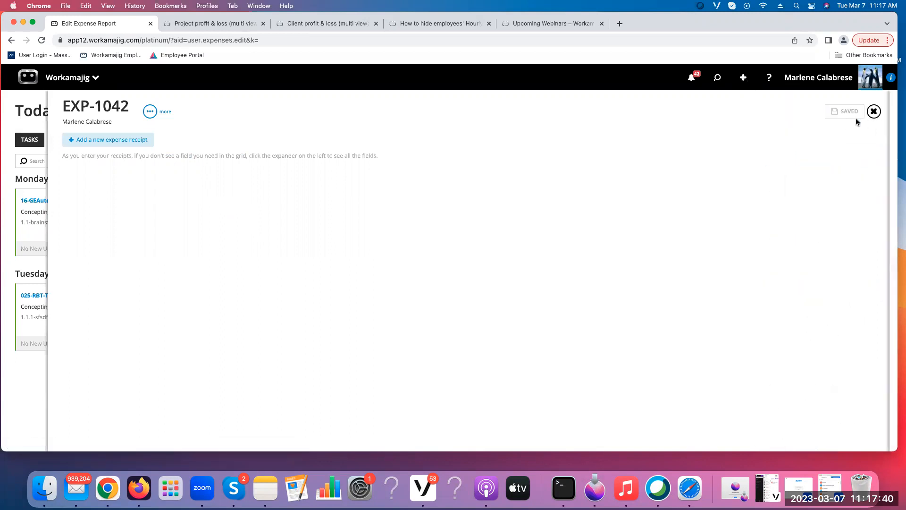
left_click(107, 140)
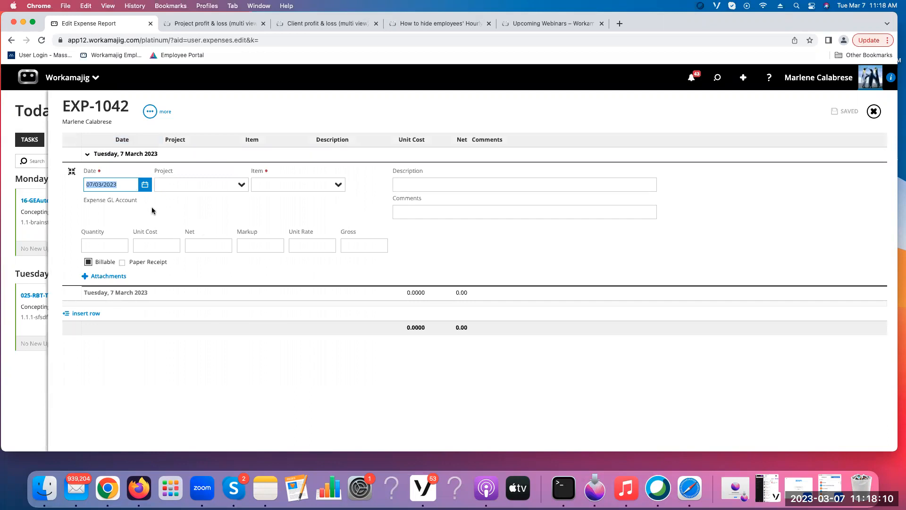
- Set the receipt's item to SUPPLIES-Supplies and its net amount to 100.00
left_click(259, 185)
type("supp")
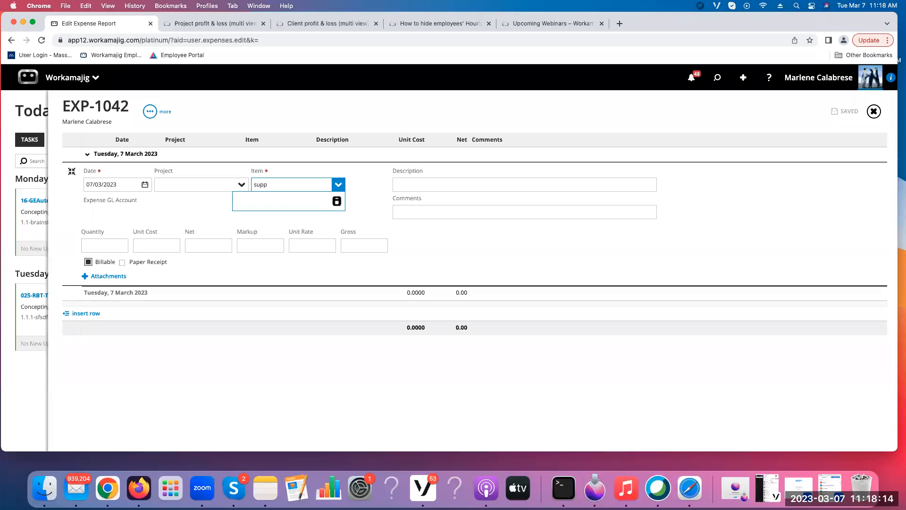
left_click(262, 200)
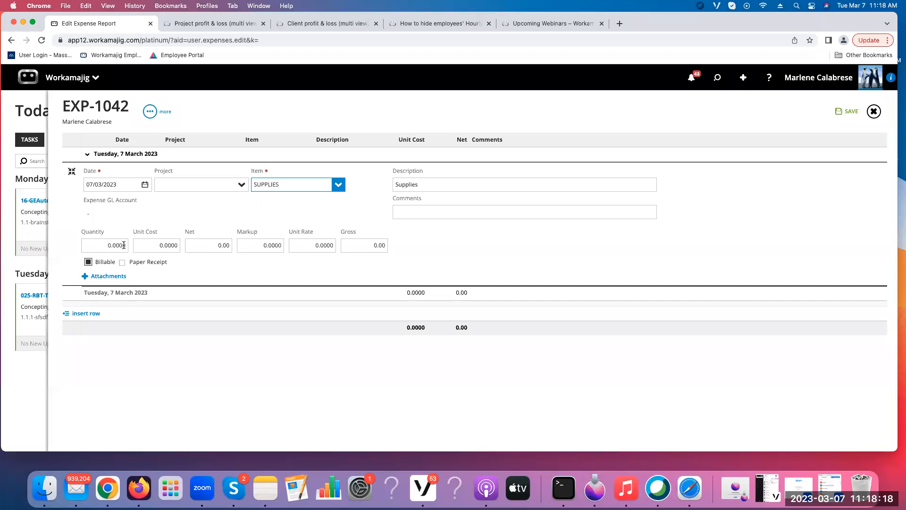
left_click(220, 245)
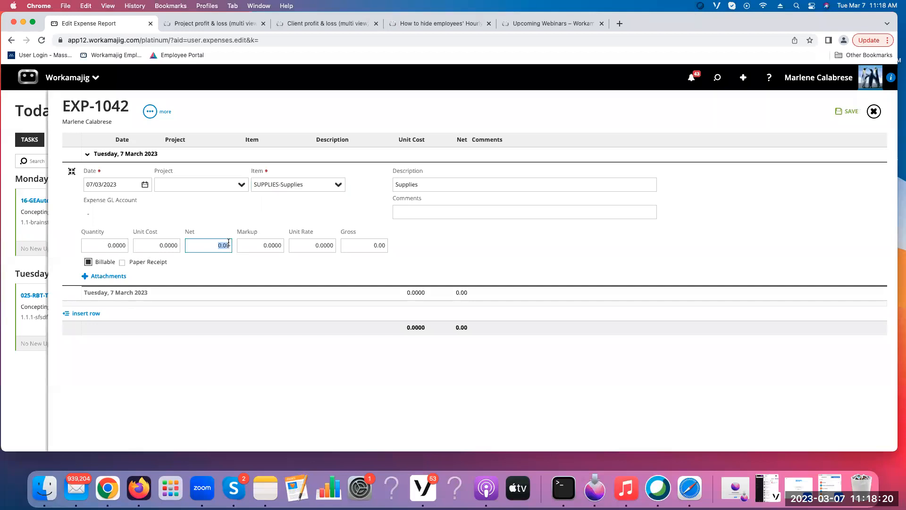
type("100.00")
left_click(352, 246)
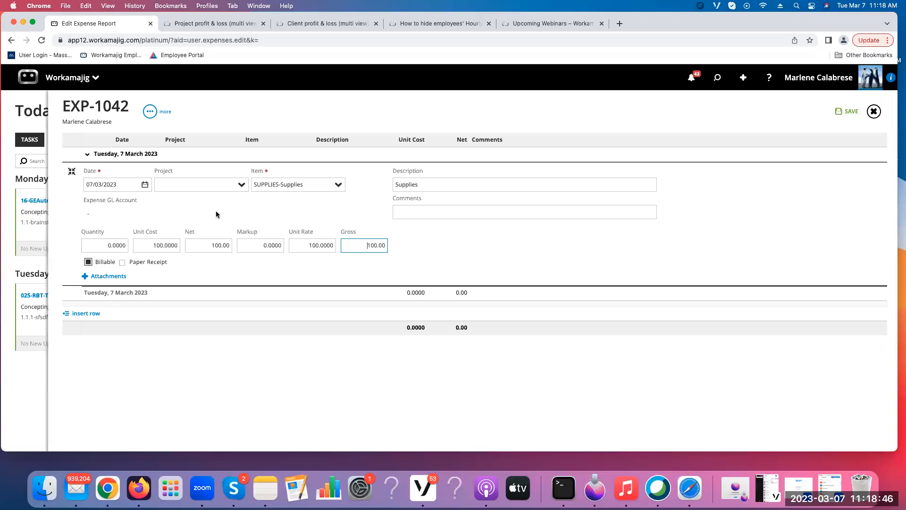
- Assign the expense receipt to project 22-TST-018APS and finish editing its row
left_click(182, 187)
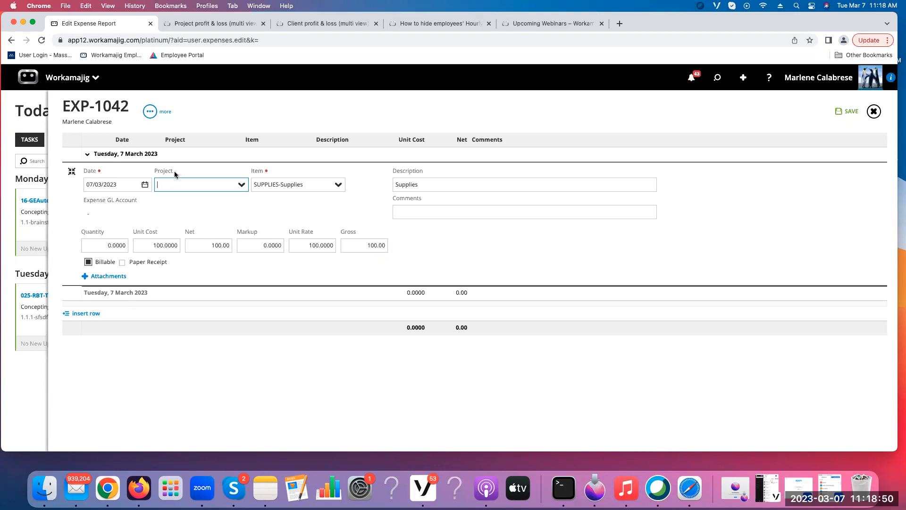
type("018")
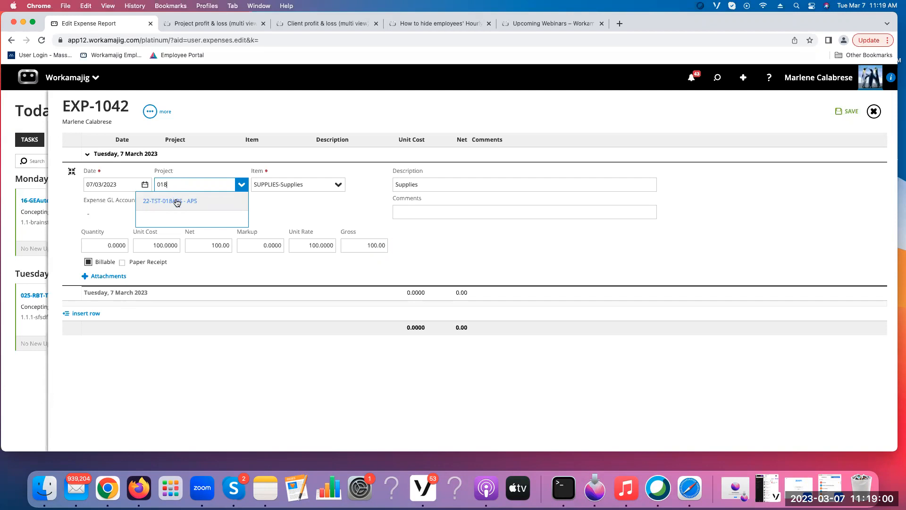
left_click(176, 202)
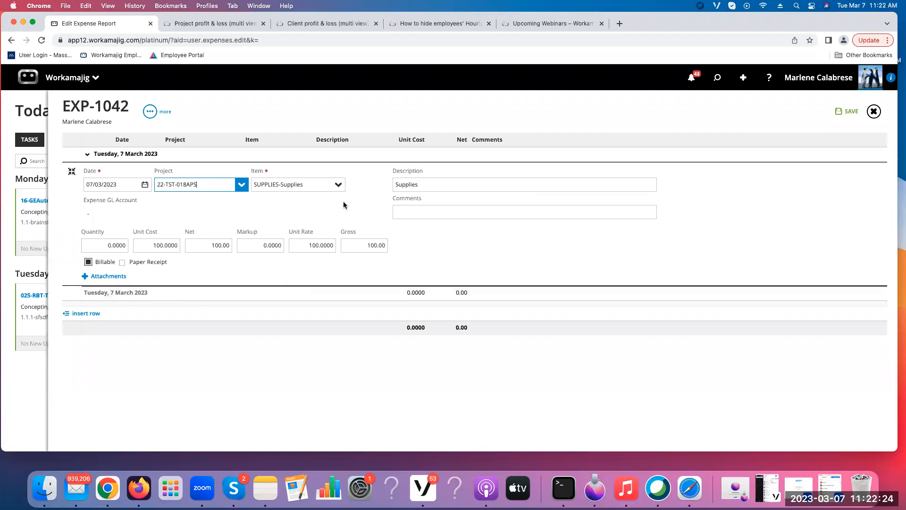
left_click(282, 129)
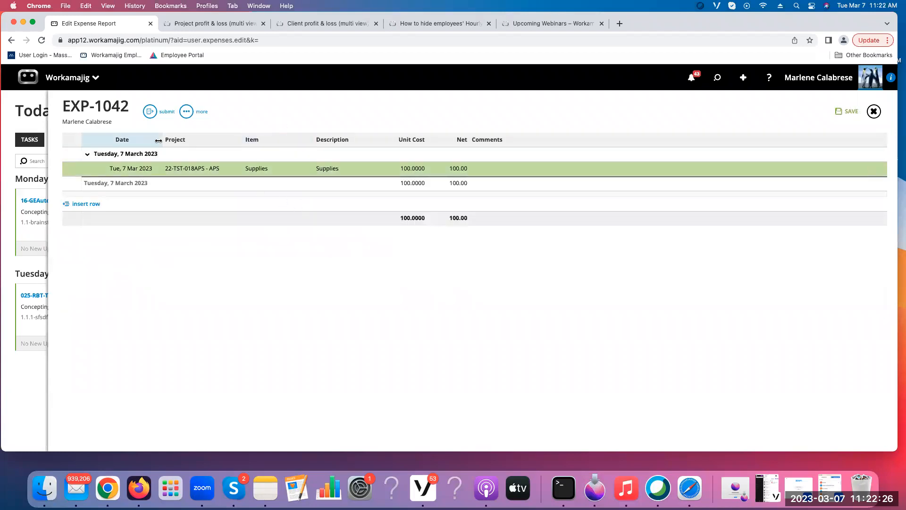
- Save the expense report, close it, and display the available Workamajig apps
left_click(182, 118)
left_click(159, 250)
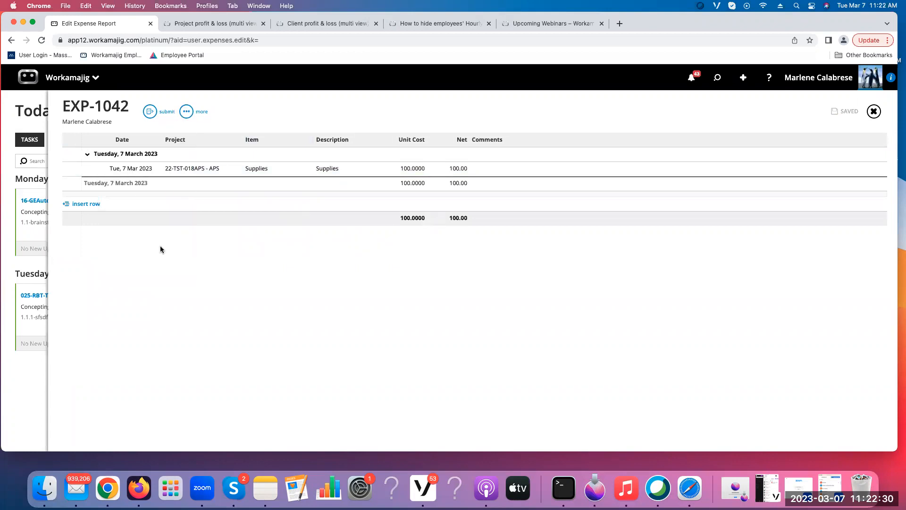
left_click(874, 111)
left_click(75, 80)
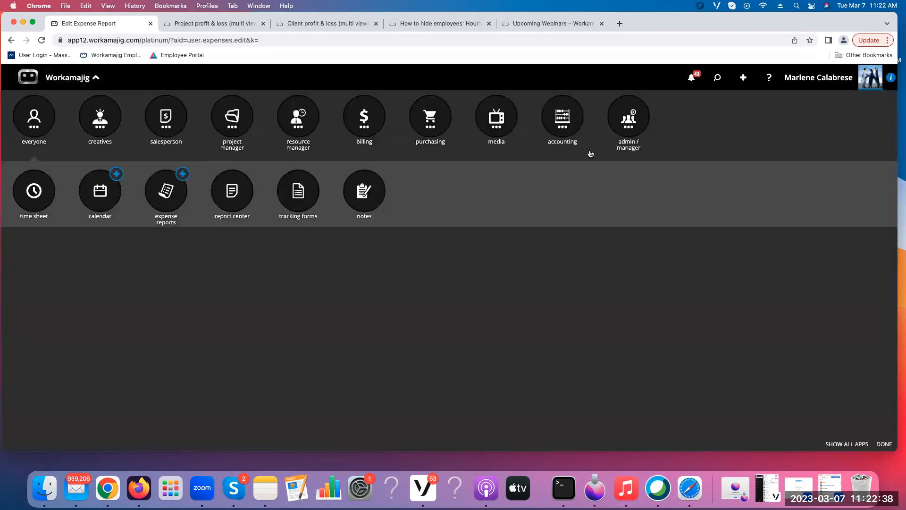
- Set the expense report approver in the employee's own accounting settings and save the employee record
left_click(622, 120)
left_click(232, 190)
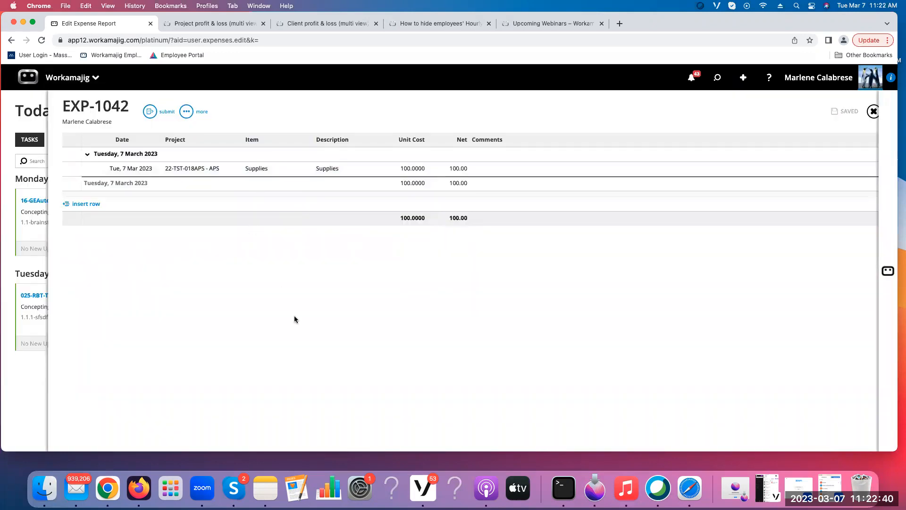
left_click(156, 287)
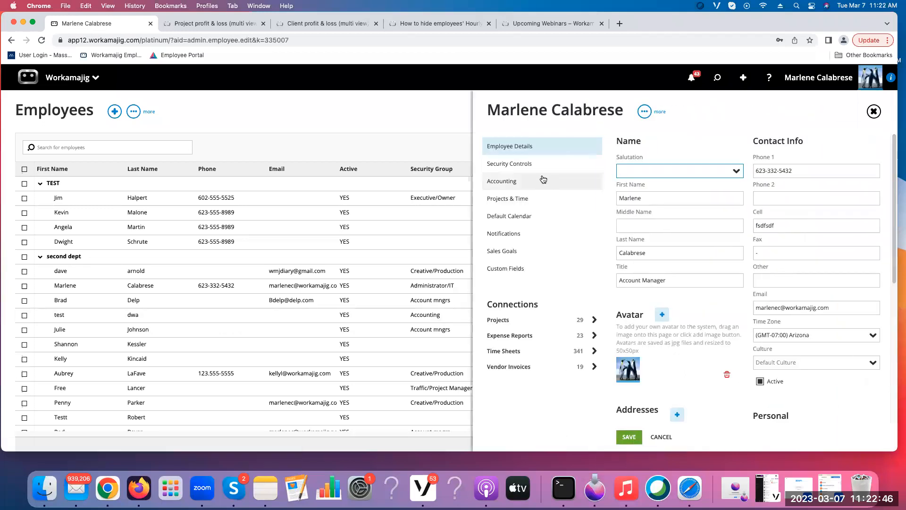
left_click(527, 181)
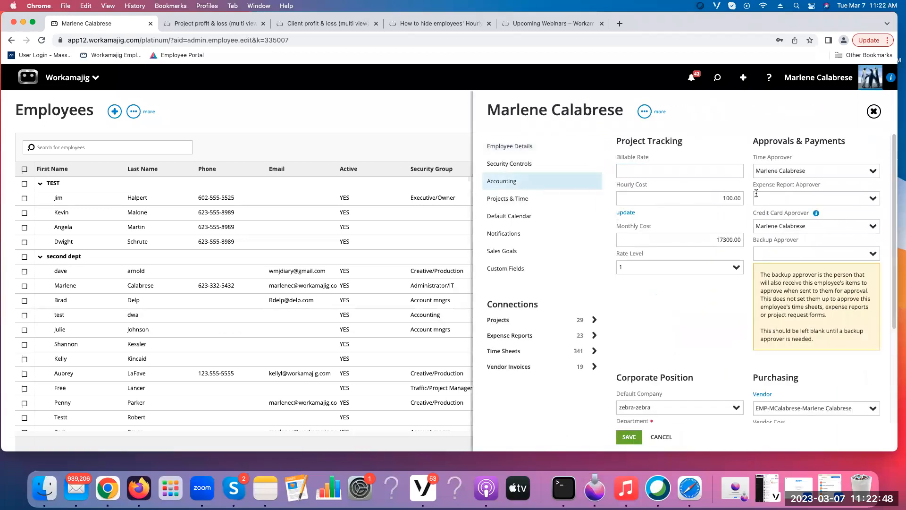
left_click(756, 197)
type("marlene")
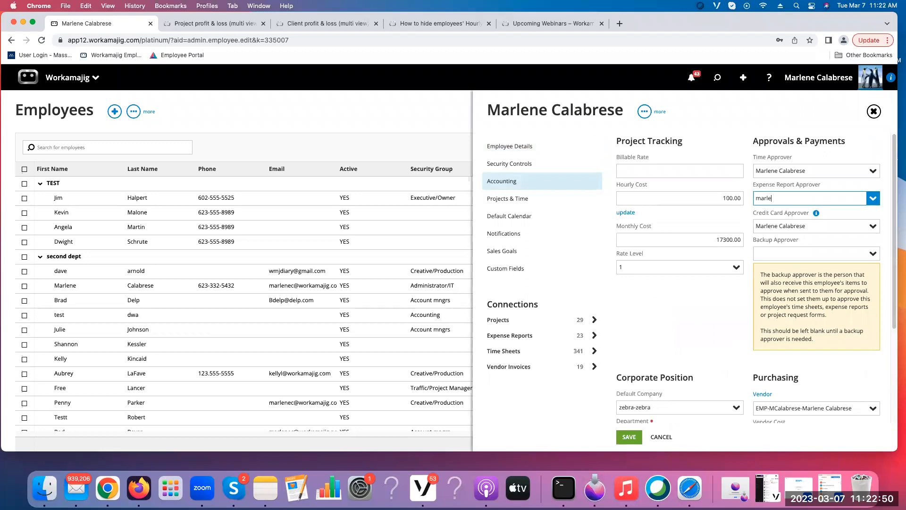
left_click(784, 212)
left_click(629, 437)
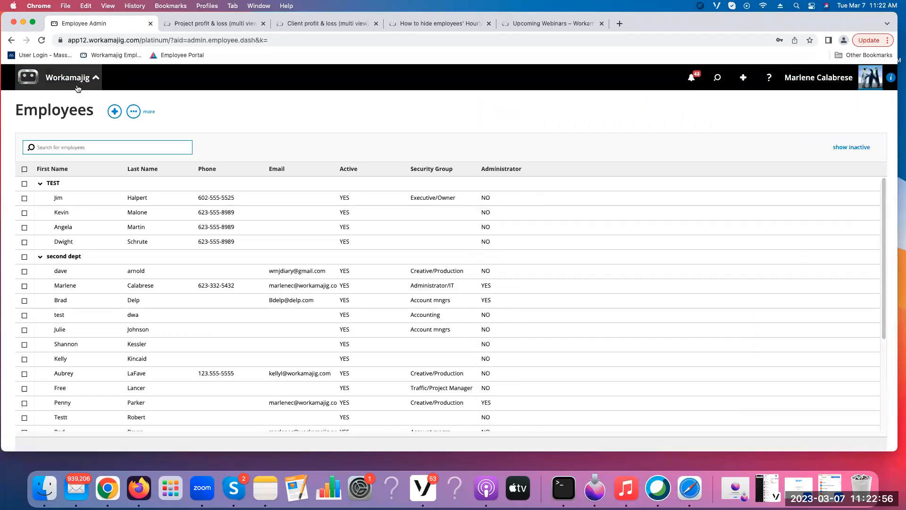
- Approve the unsubmitted expense report EXP-1042 and create a vendor invoice from it
left_click(70, 77)
left_click(41, 126)
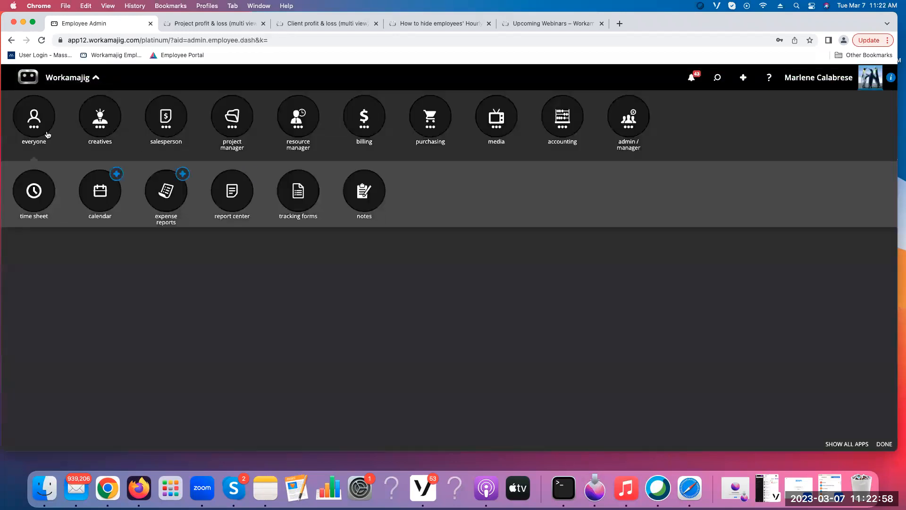
left_click(157, 199)
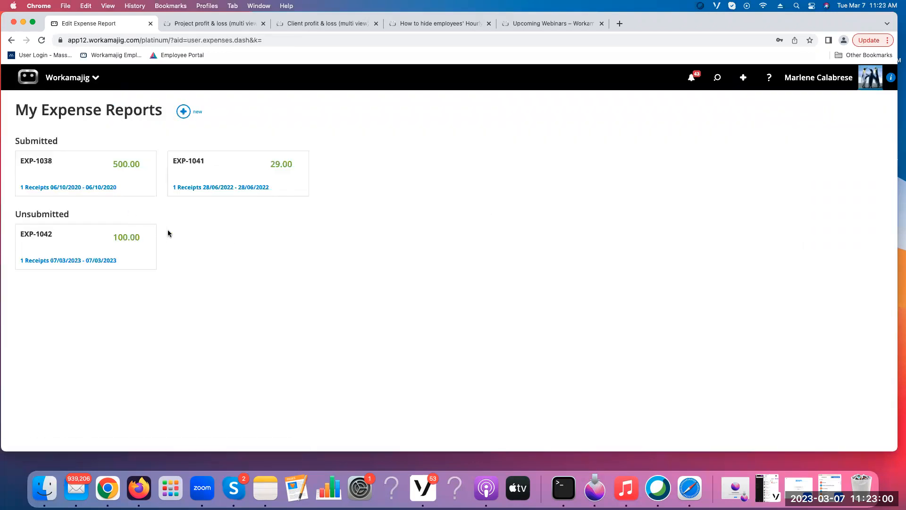
left_click(84, 244)
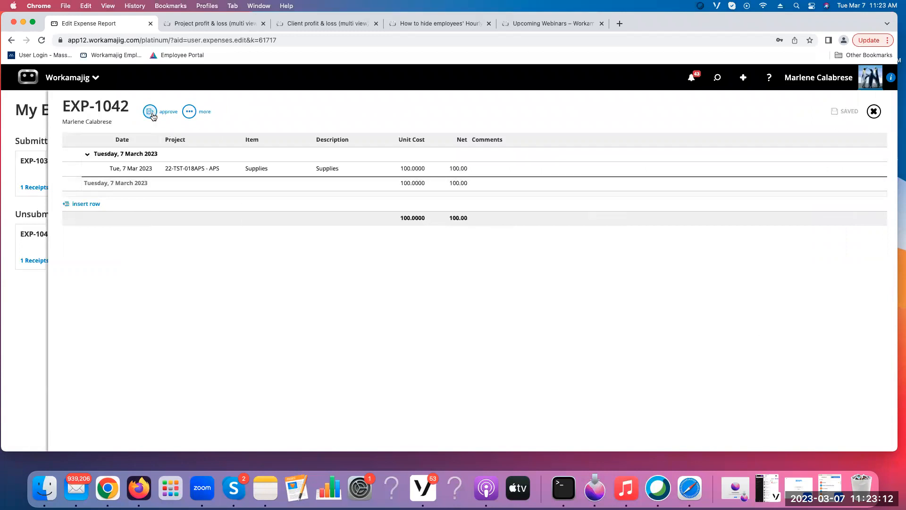
left_click(151, 113)
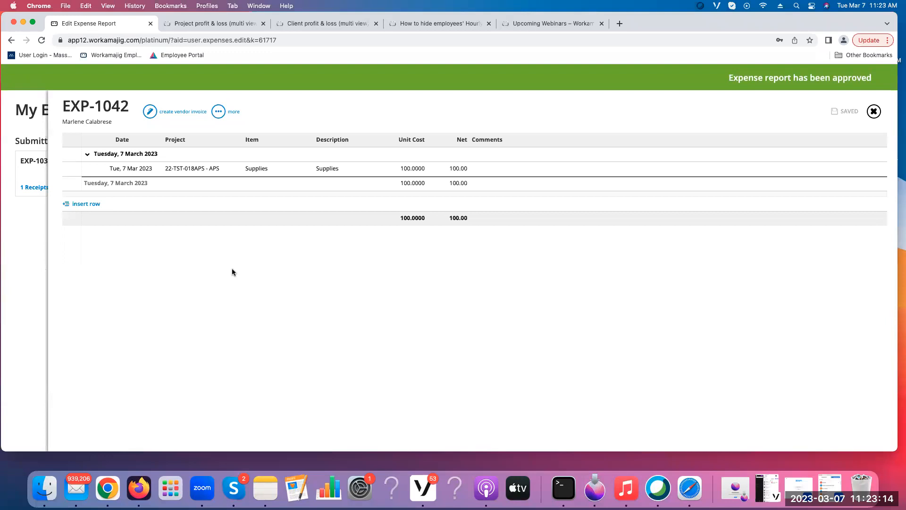
left_click(150, 112)
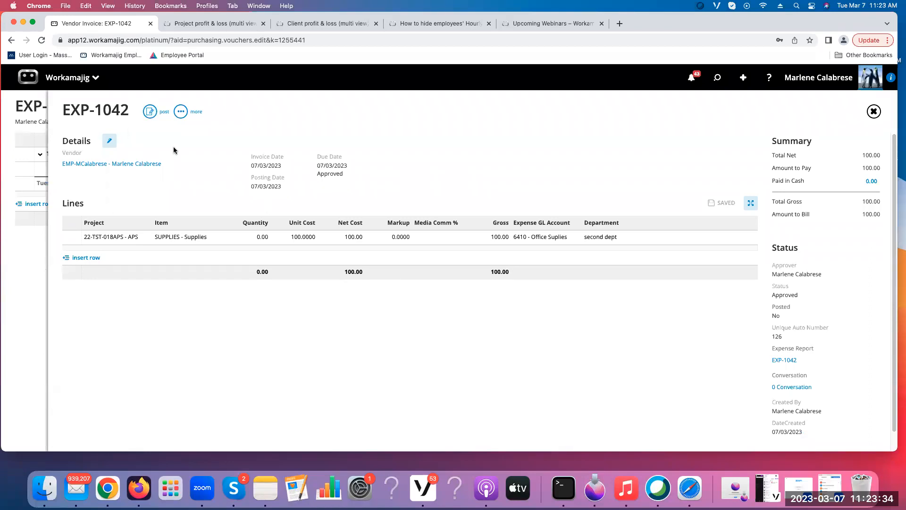
- Display the form for adding a new vendor invoice, and close it without creating one
left_click(744, 78)
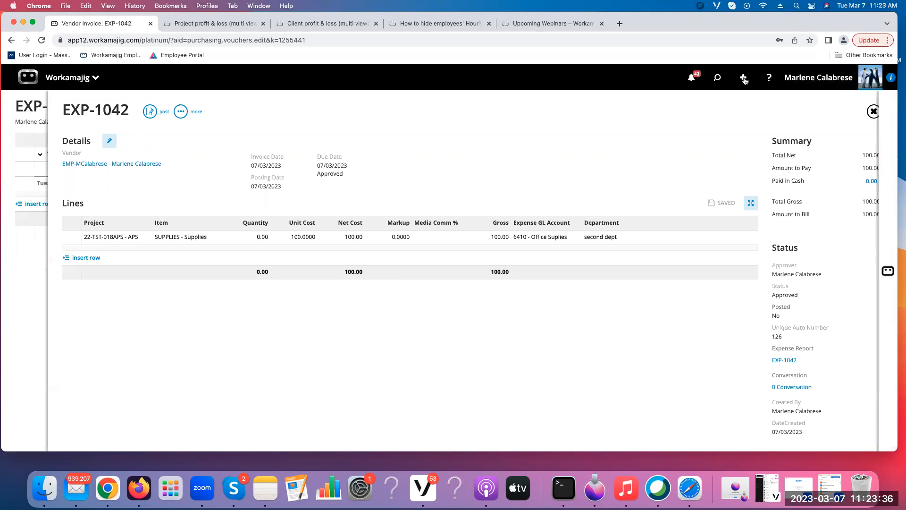
scroll(817, 359, "down", 10)
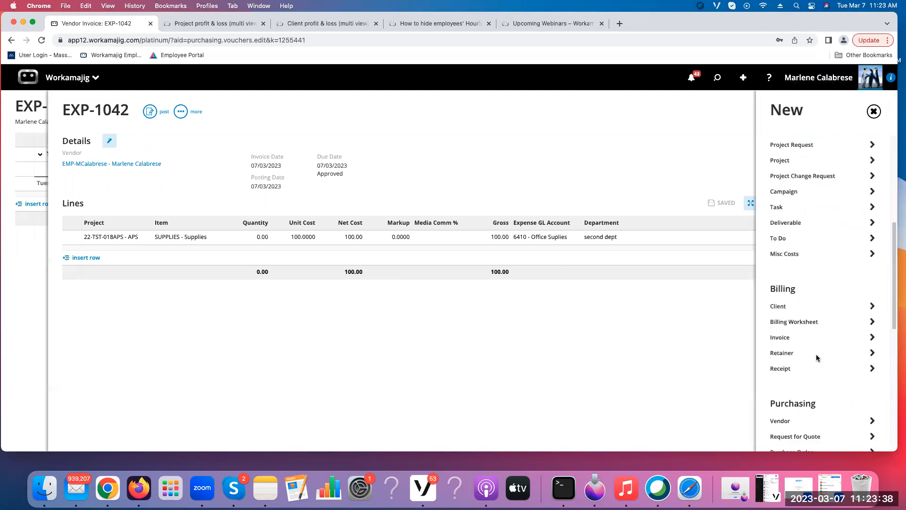
left_click(818, 391)
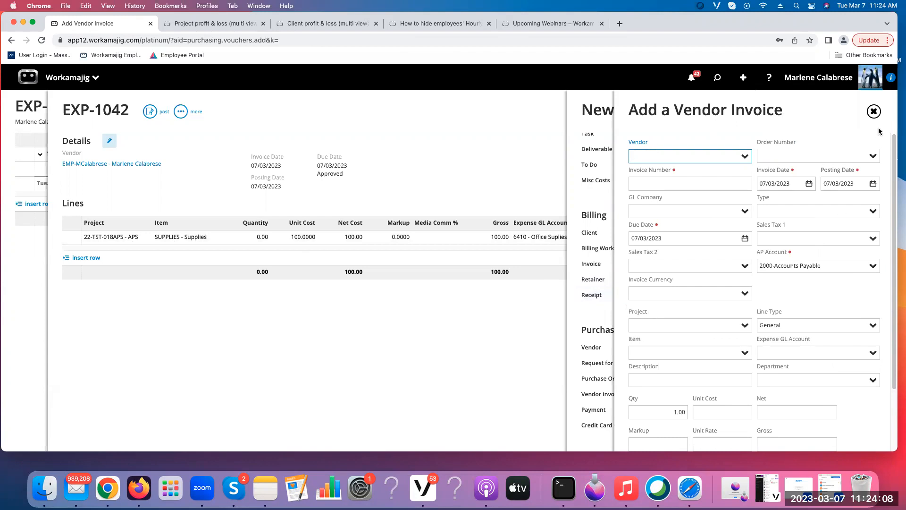
left_click(873, 111)
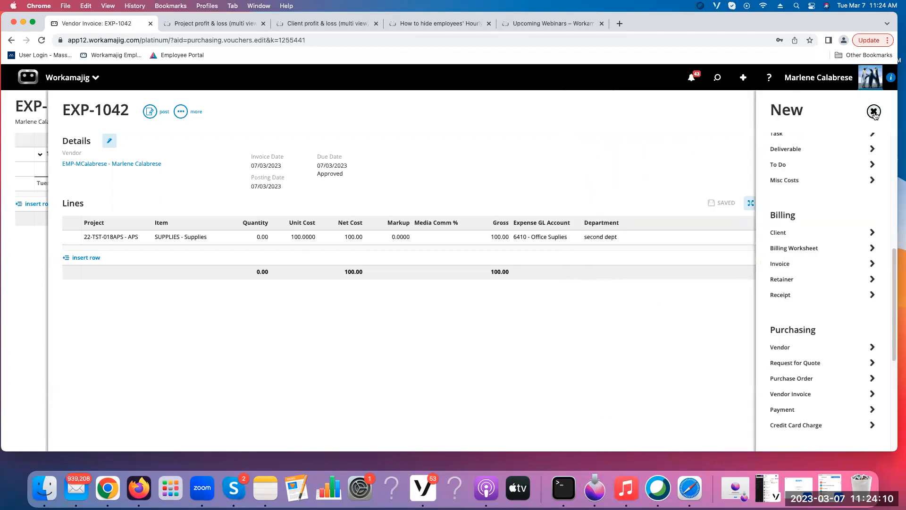
left_click(873, 111)
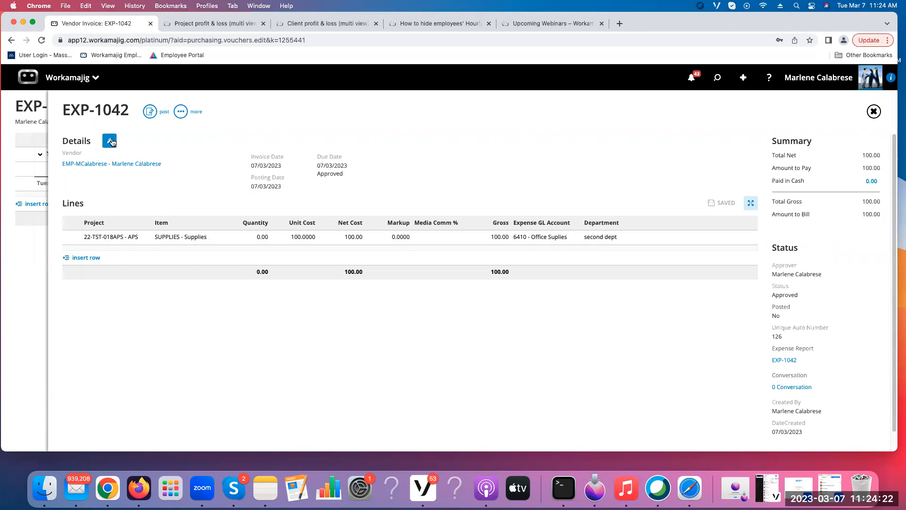
- Examine the header details of vendor invoice EXP-1042, including its Project field, and close them without editing
left_click(108, 140)
left_click(676, 207)
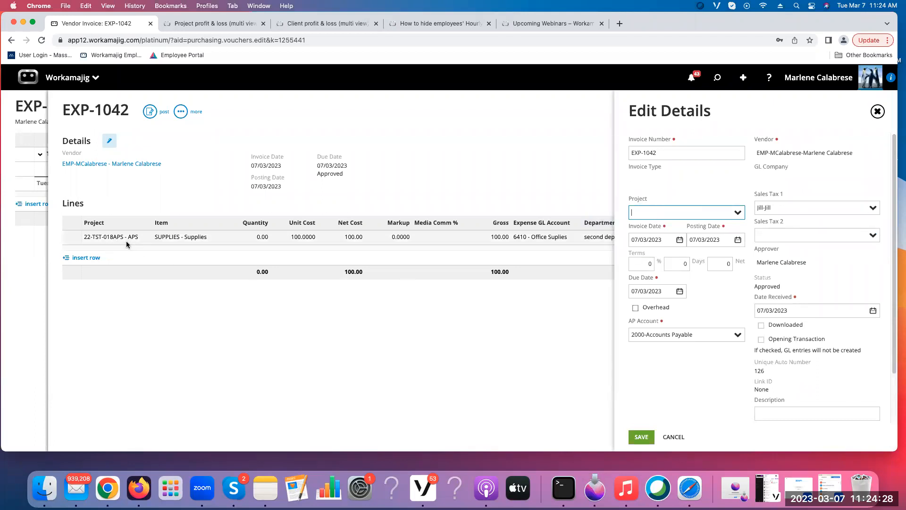
left_click(877, 112)
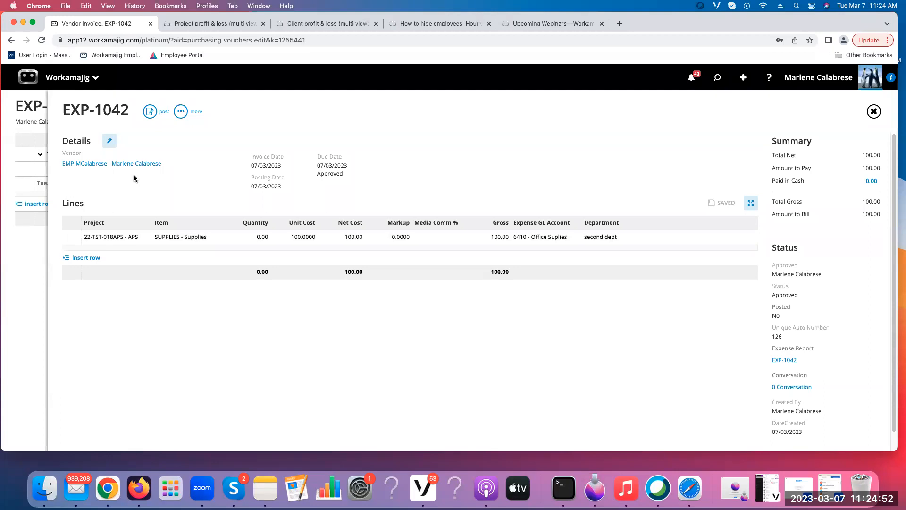
left_click(109, 141)
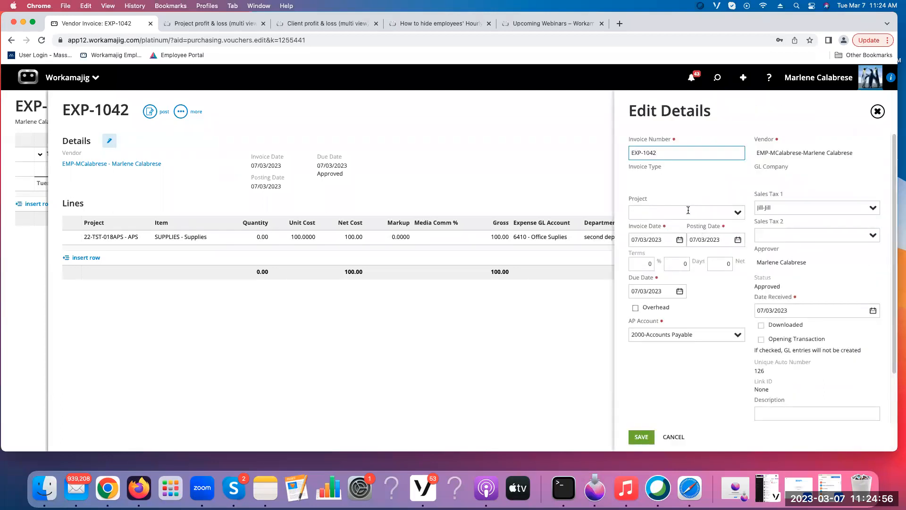
left_click(877, 112)
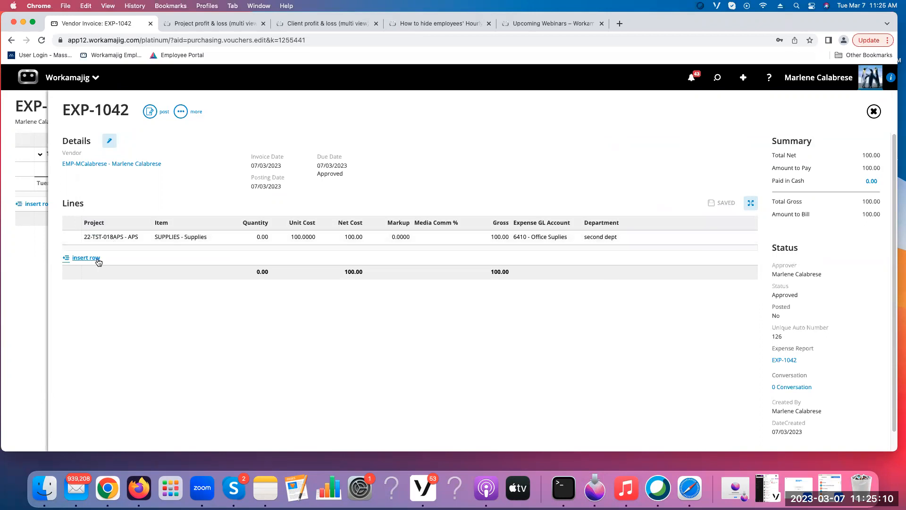
- Insert a second line on the vendor invoice and assign it to project 21-again-003
left_click(94, 258)
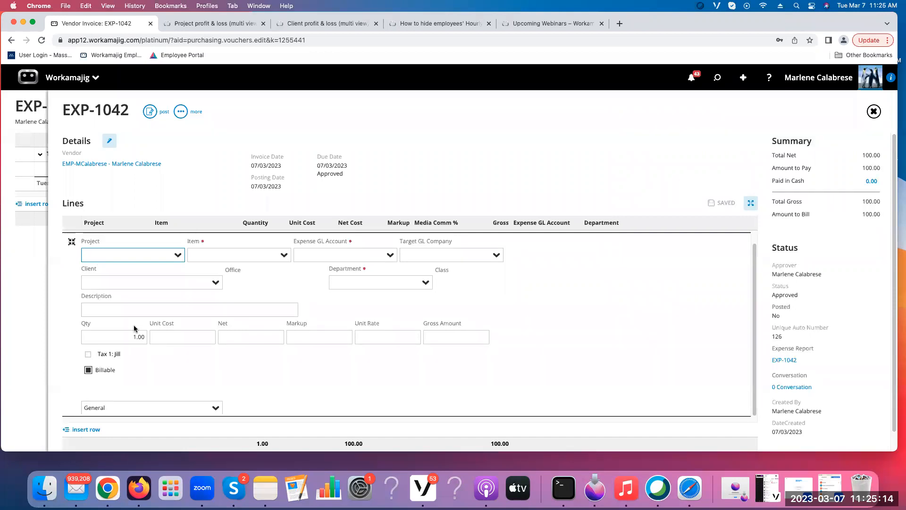
type("0")
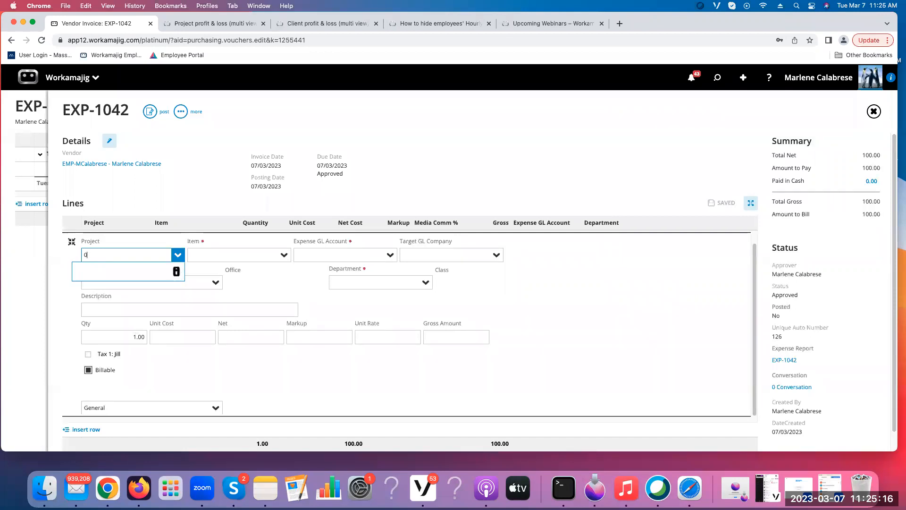
left_click(101, 330)
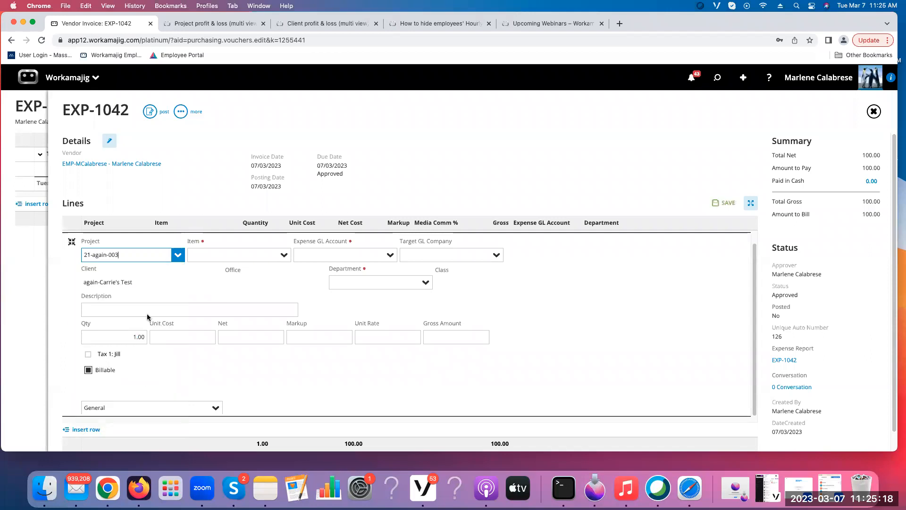
left_click(183, 194)
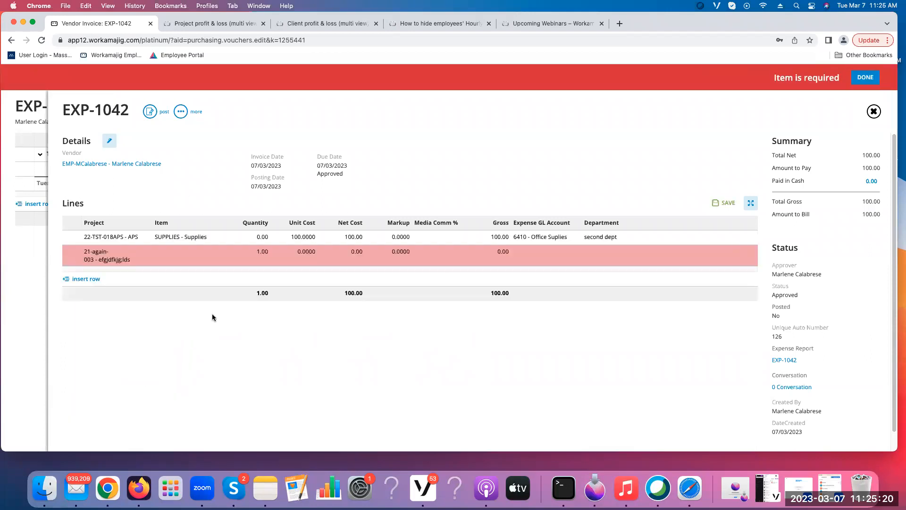
- Set the new invoice line's item to PROD-Supplies-Other supplies
left_click(247, 258)
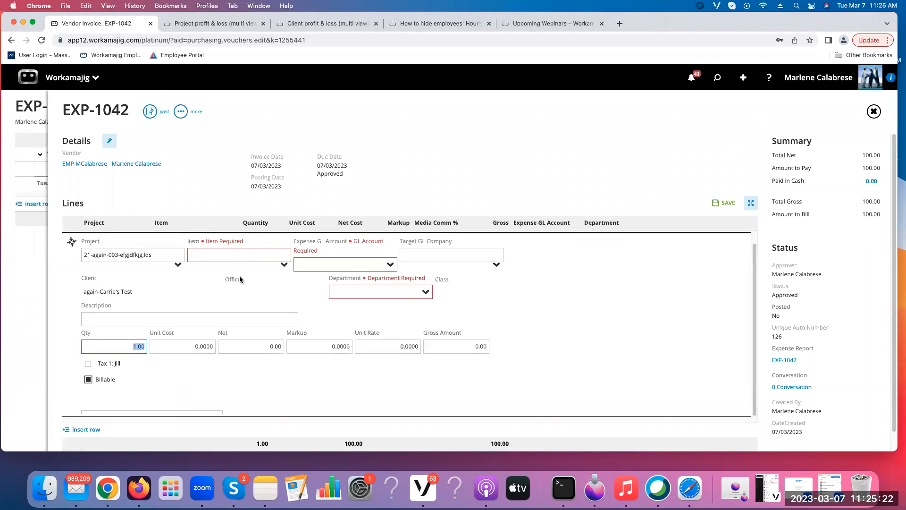
left_click(242, 255)
type("sup")
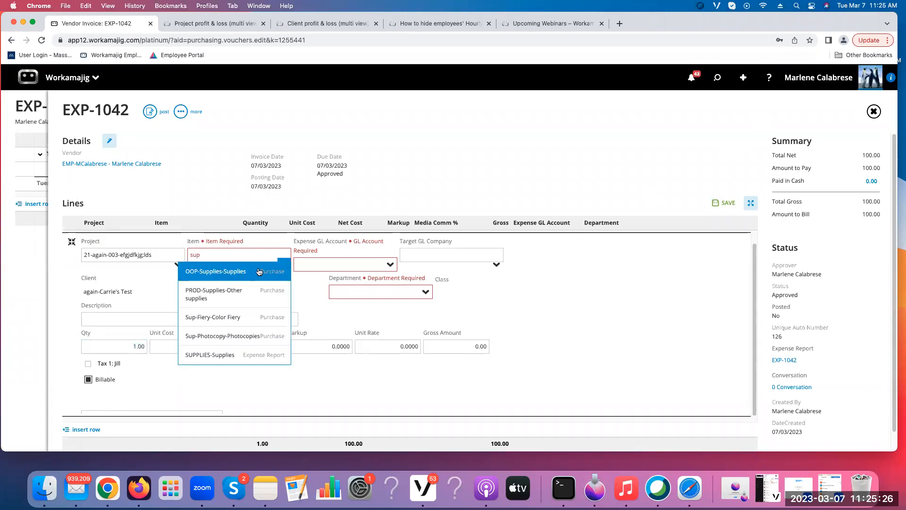
left_click(215, 293)
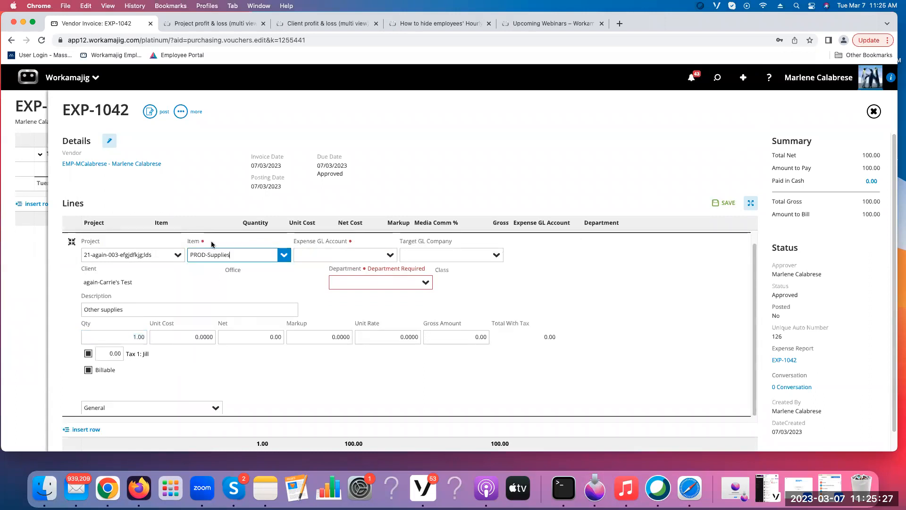
left_click(210, 209)
- Set the new invoice line's department to second dept and its expense GL account to 1100.001-petty Cash
left_click(236, 258)
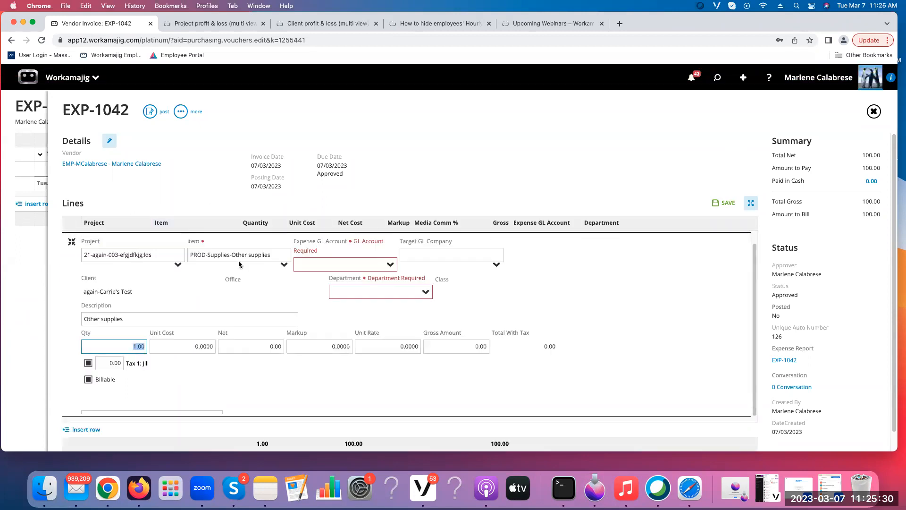
left_click(421, 292)
left_click(361, 309)
left_click(383, 267)
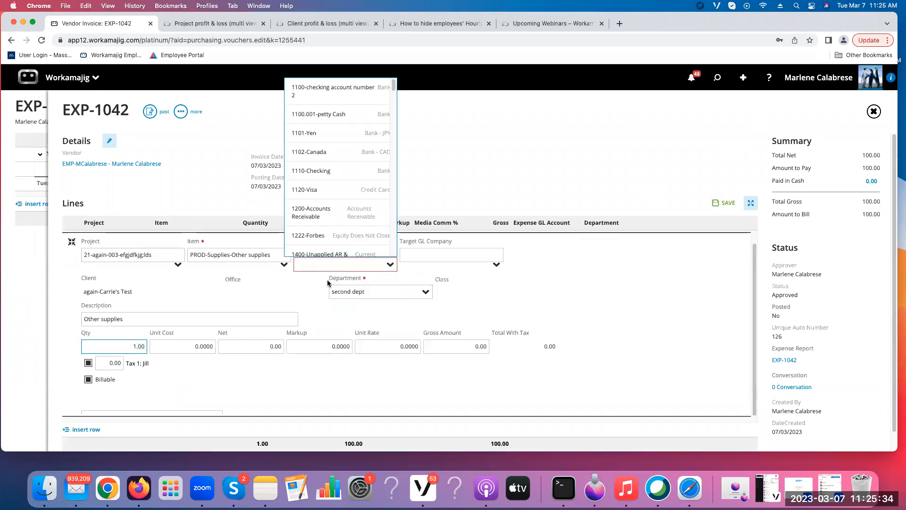
left_click(327, 117)
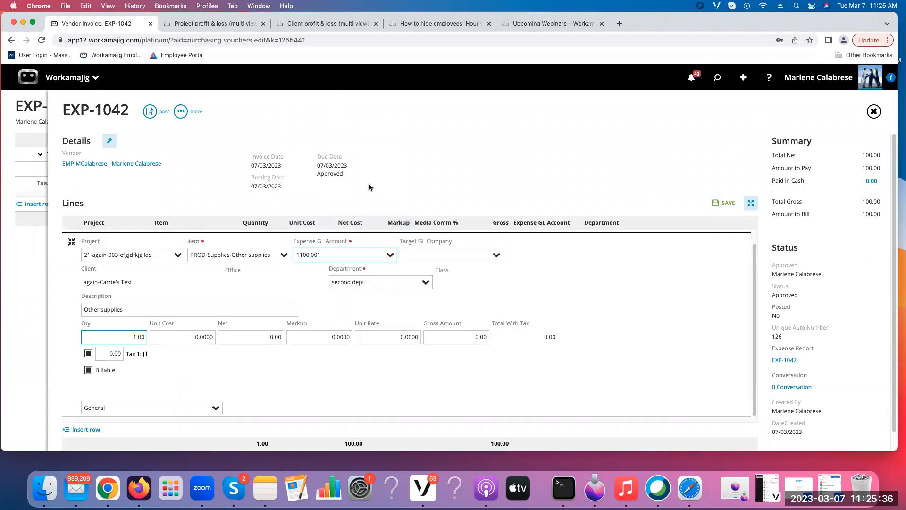
left_click(369, 184)
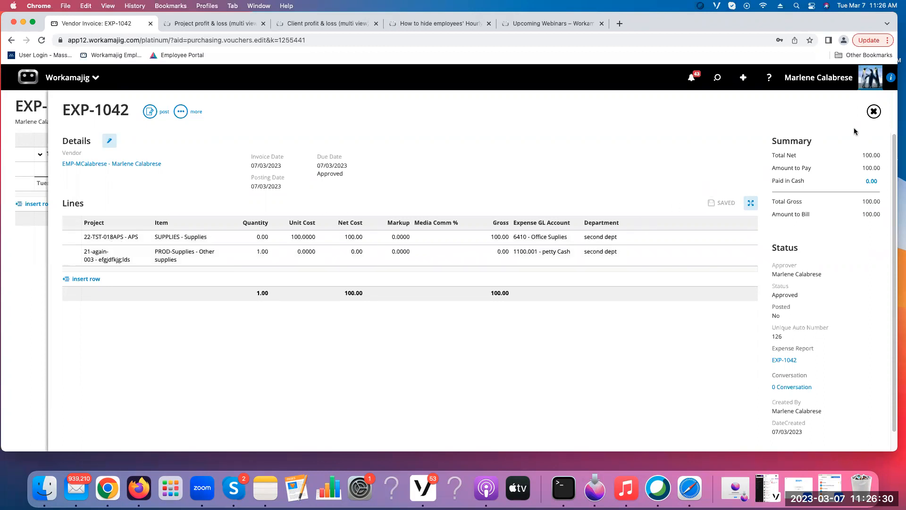
- Close the vendor invoice, examine the expense report's Supplies receipt line, and close the report
left_click(873, 112)
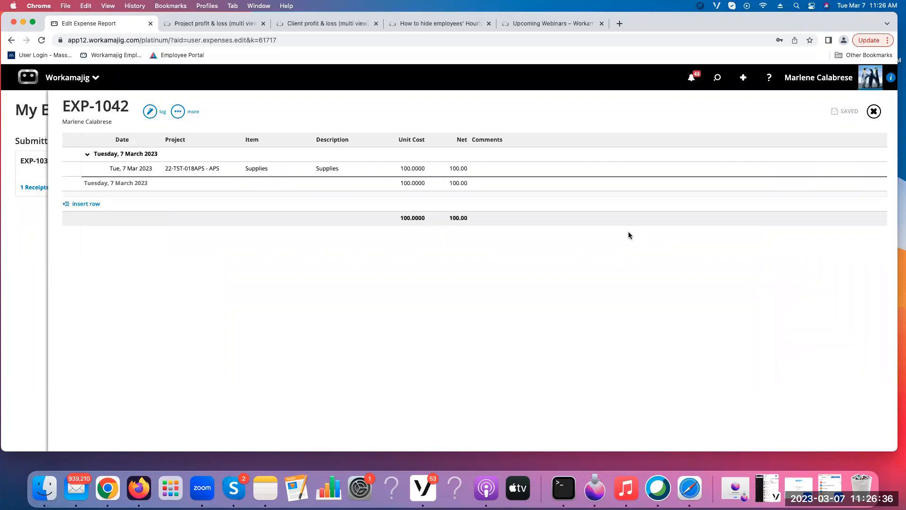
left_click(210, 172)
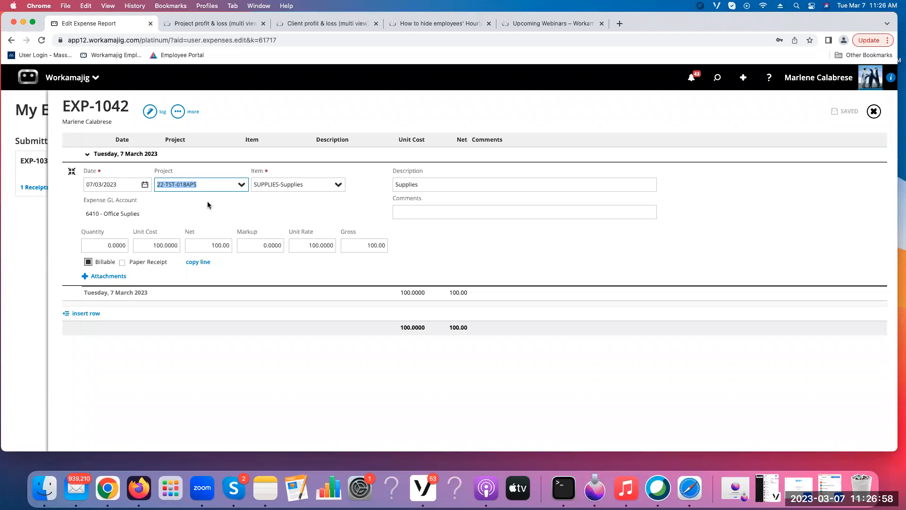
left_click(874, 114)
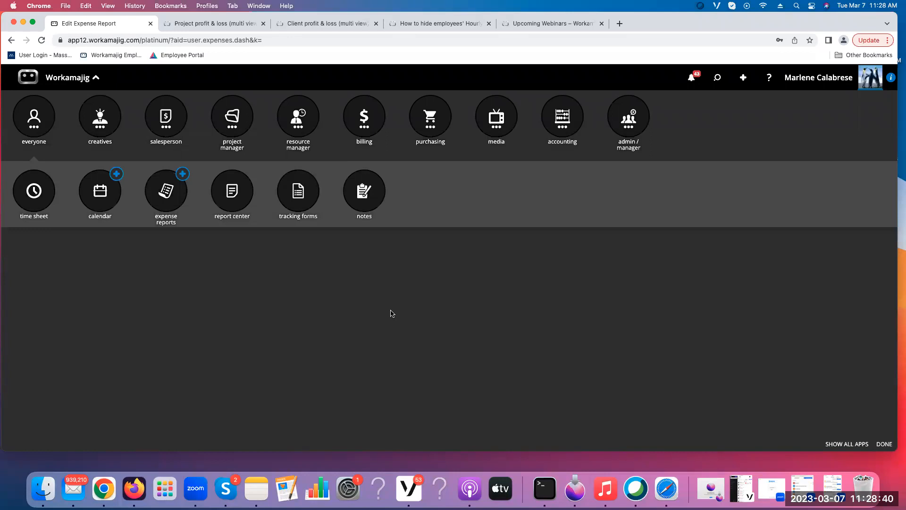
- Open project 22-TST-018APS and display all of its transactions
left_click(719, 79)
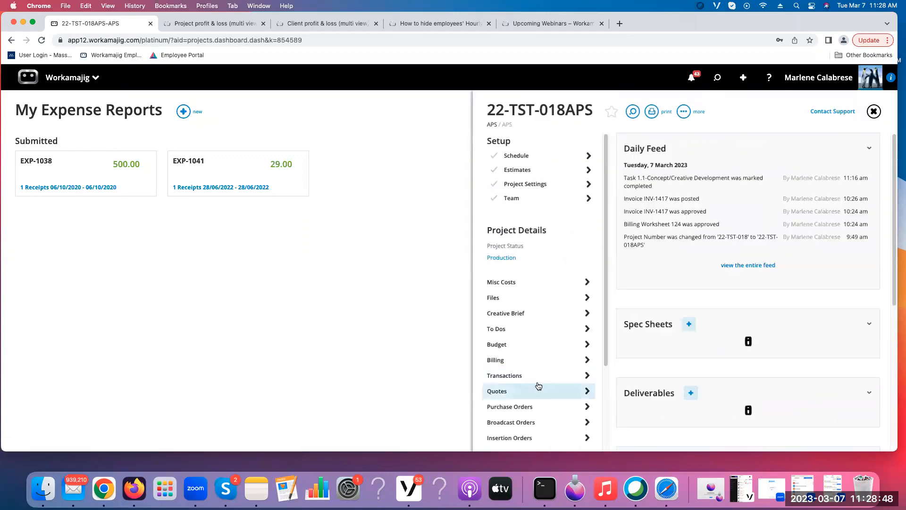
left_click(525, 375)
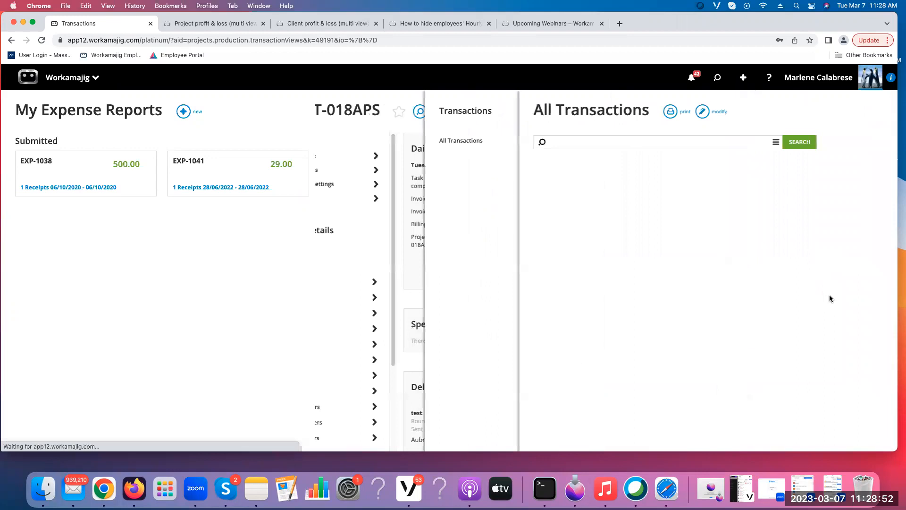
- Examine the project's transactions by type, select and deselect the Mileage Expense transaction, and close the transactions list
left_click(797, 292)
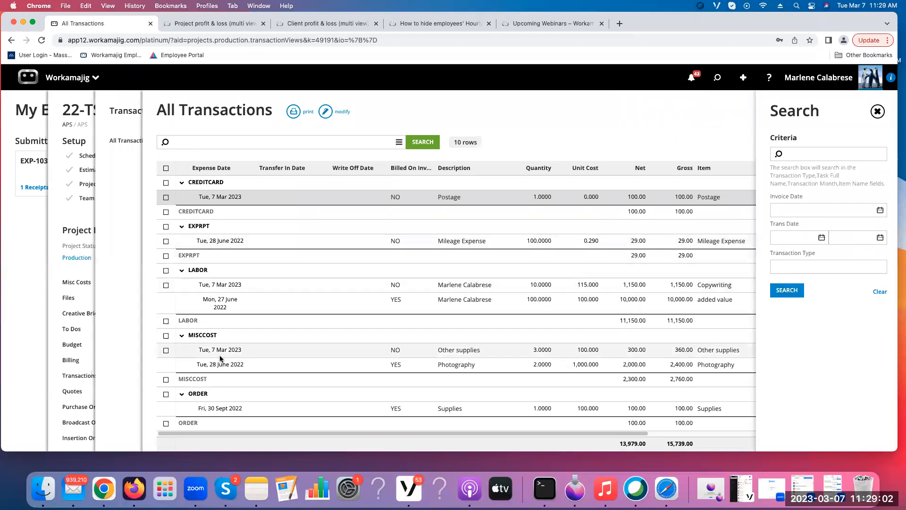
scroll(217, 352, "down", 3)
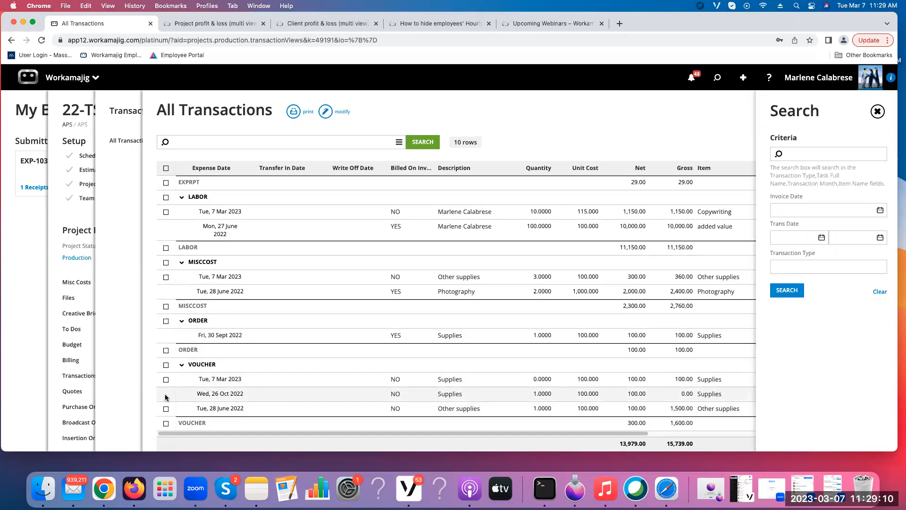
scroll(166, 398, "up", 3)
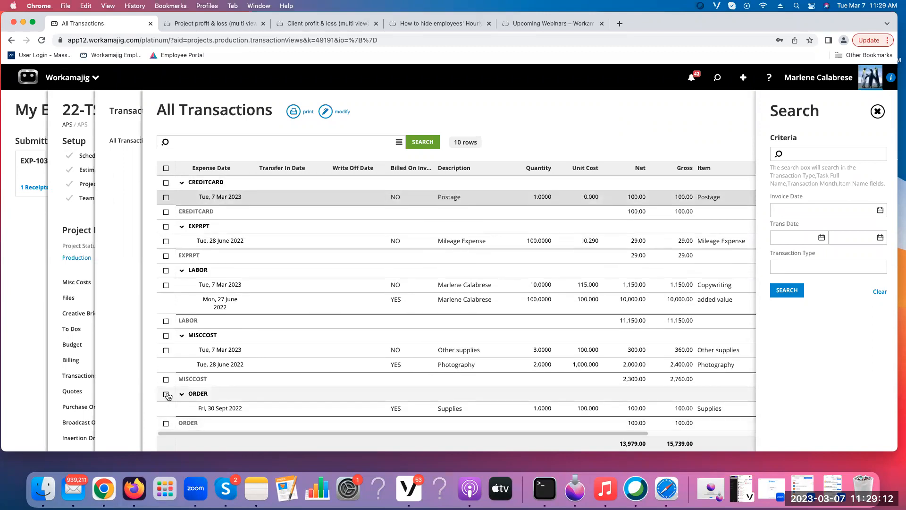
left_click(166, 241)
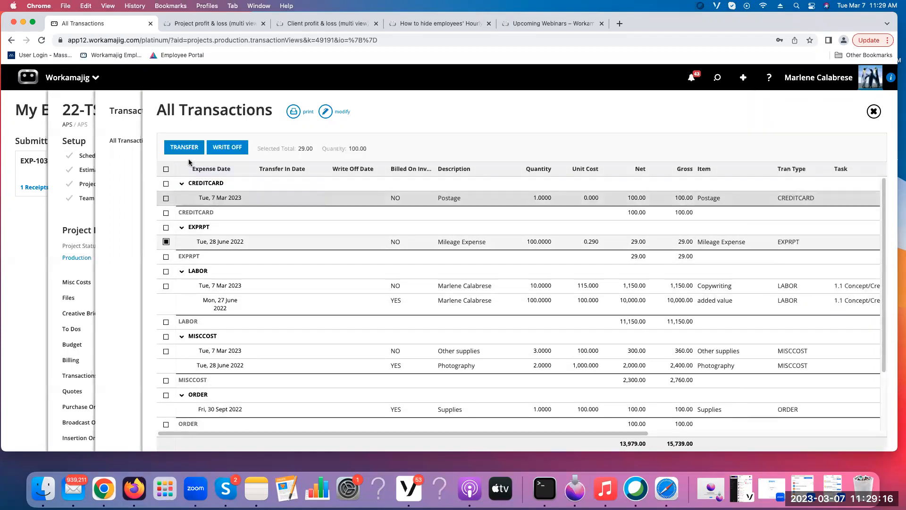
left_click(166, 242)
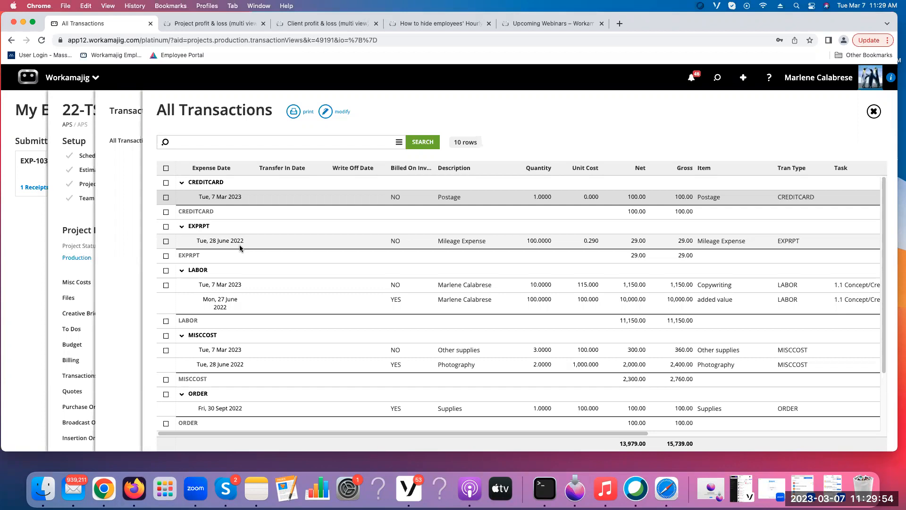
left_click(875, 113)
left_click(875, 112)
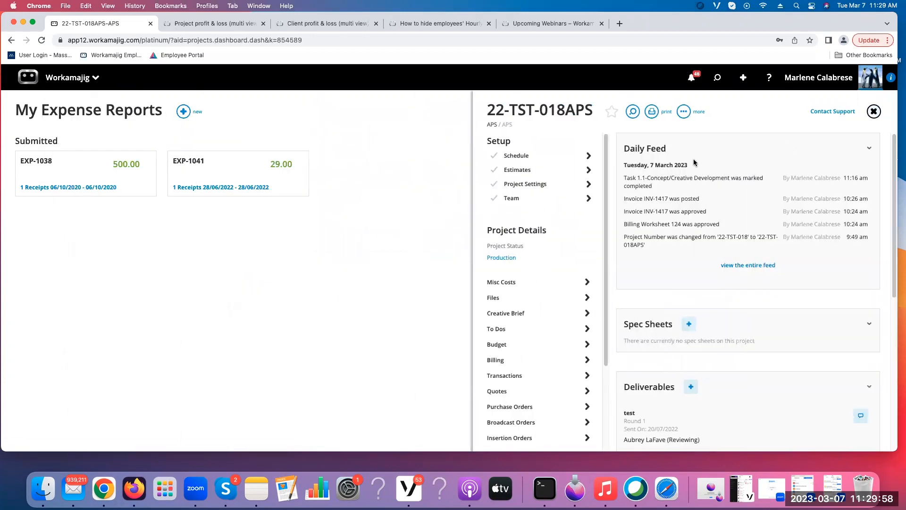
left_click(552, 162)
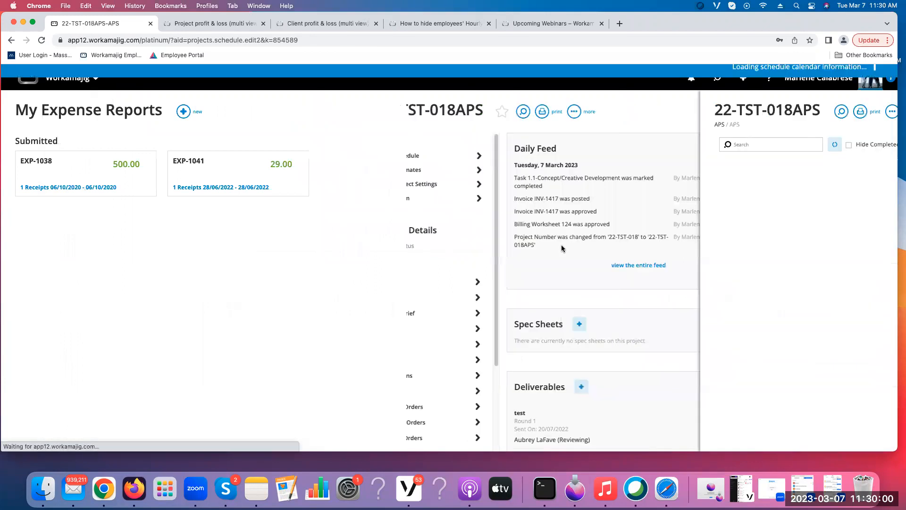
left_click(241, 112)
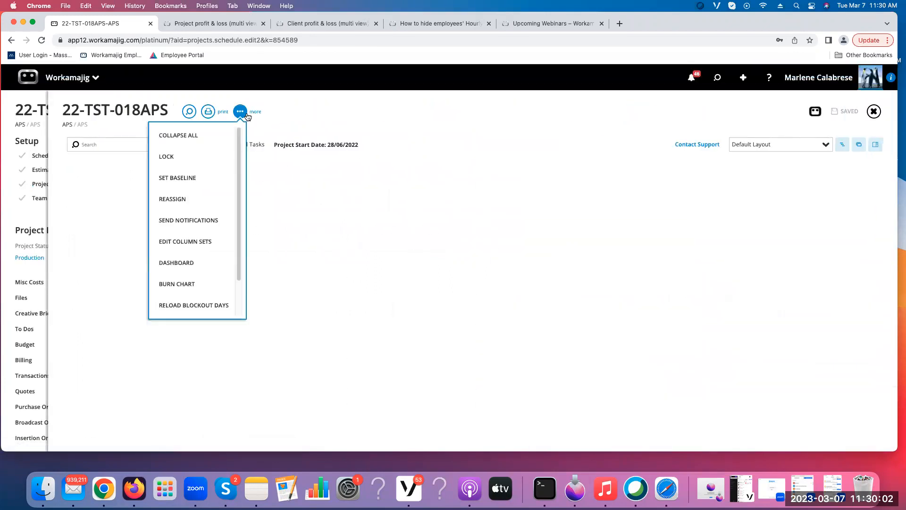
left_click(872, 113)
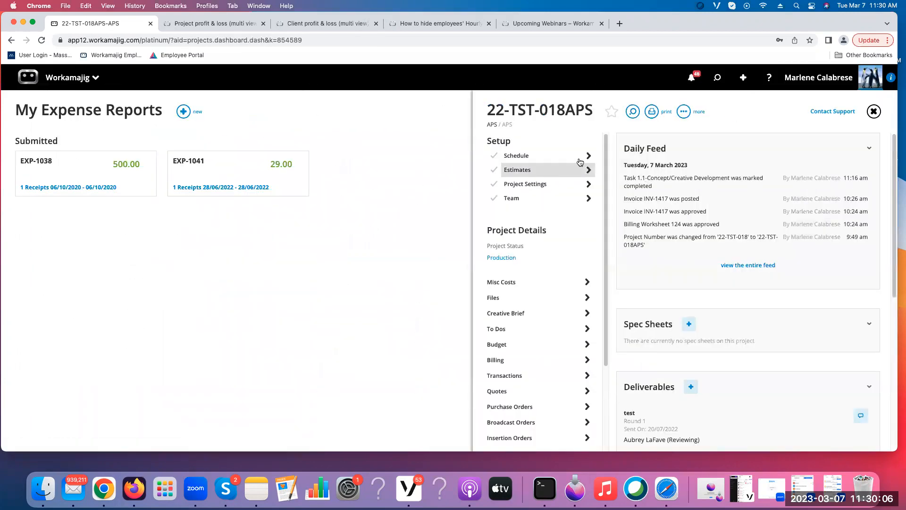
- Show where project 22-TST-018APS offers Refresh Project Financials, and close the project
left_click(685, 113)
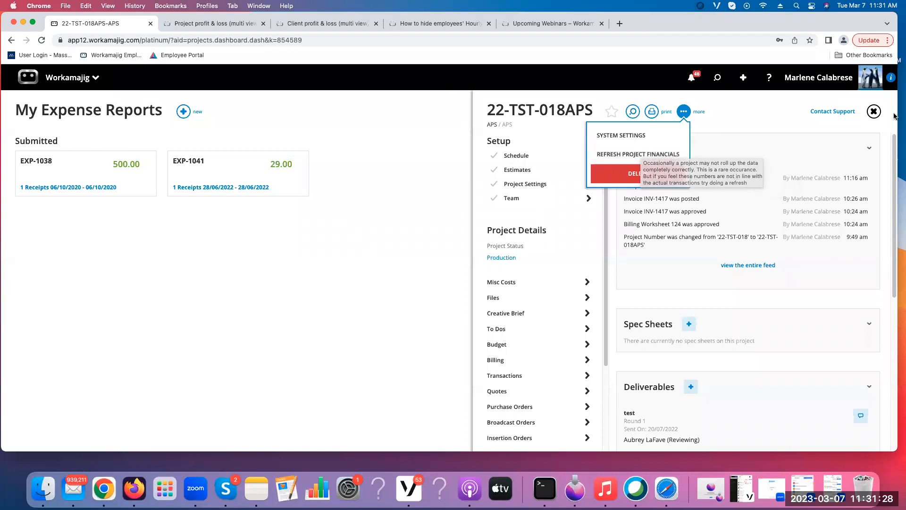
left_click(873, 111)
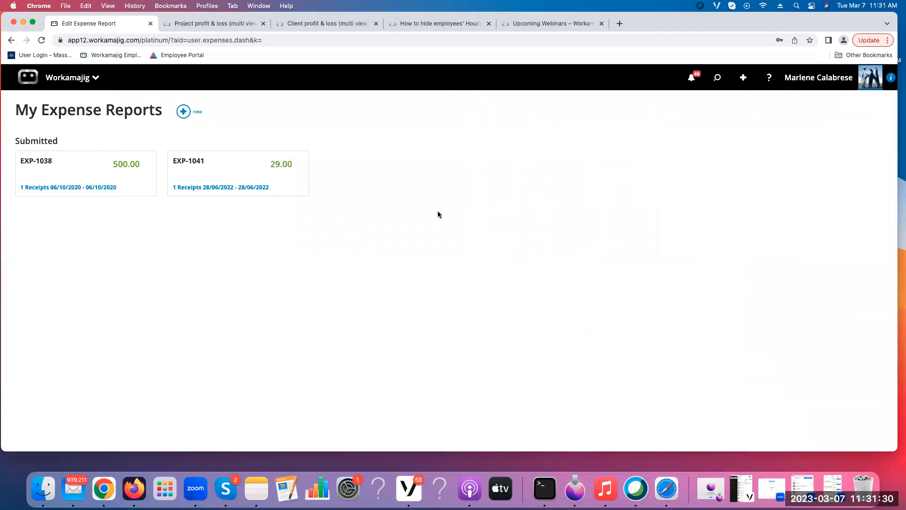
- Open the employee list from the admin apps and show the accounting settings of the first employee in the TEST department
left_click(64, 79)
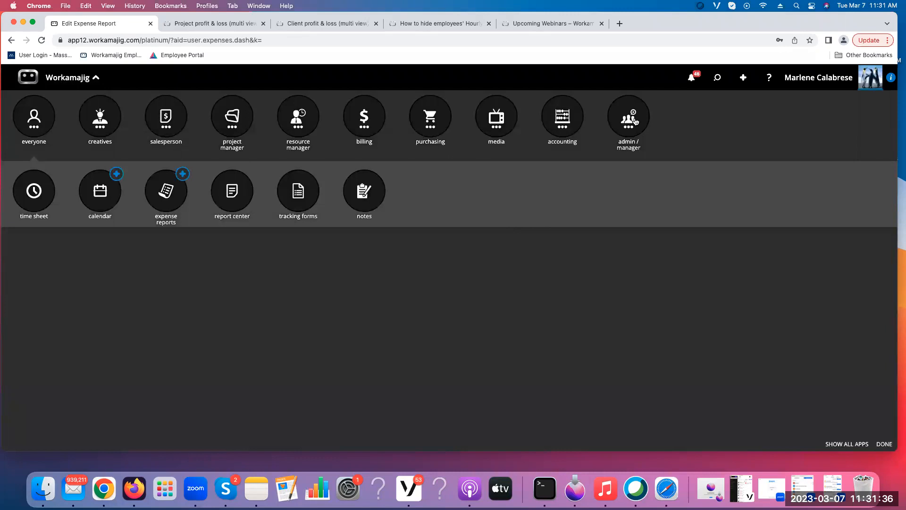
left_click(631, 123)
left_click(245, 198)
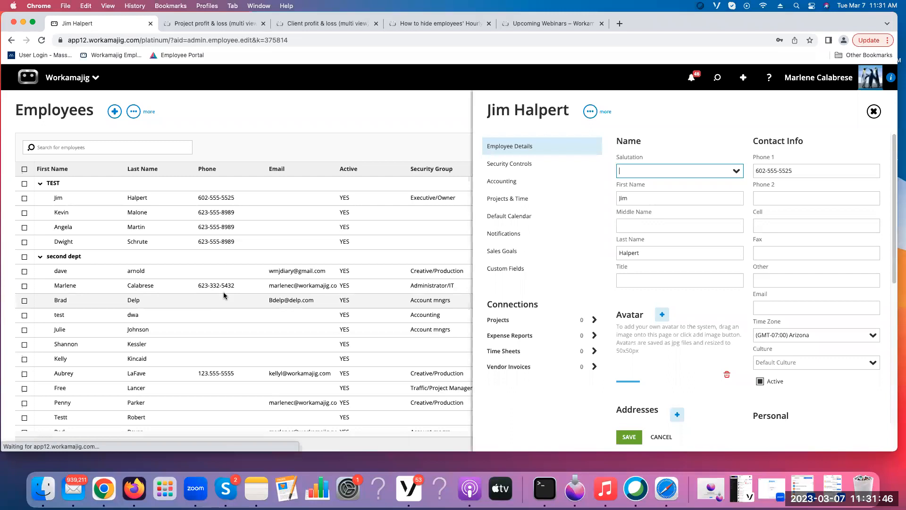
left_click(517, 180)
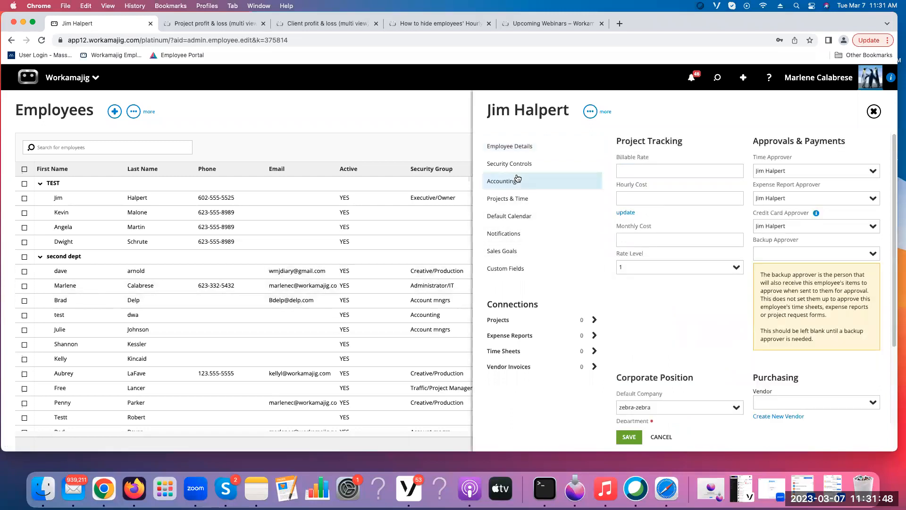
- Inspect the employee's Hourly Cost setting and its date-range update options, and close the employee record without updating
left_click(633, 195)
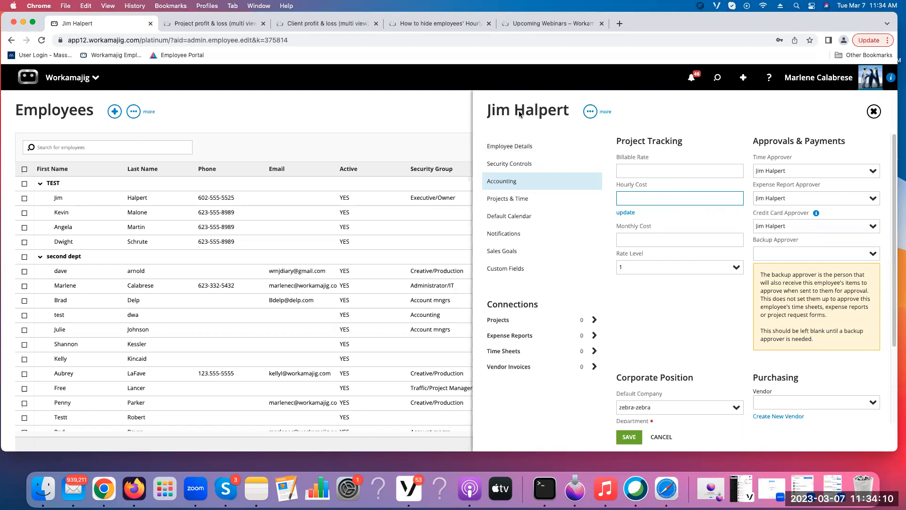
left_click(623, 212)
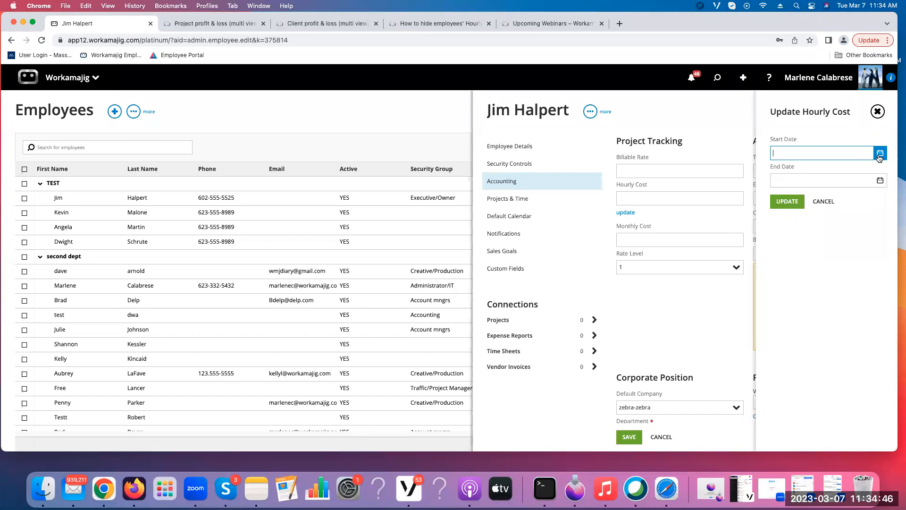
left_click(877, 111)
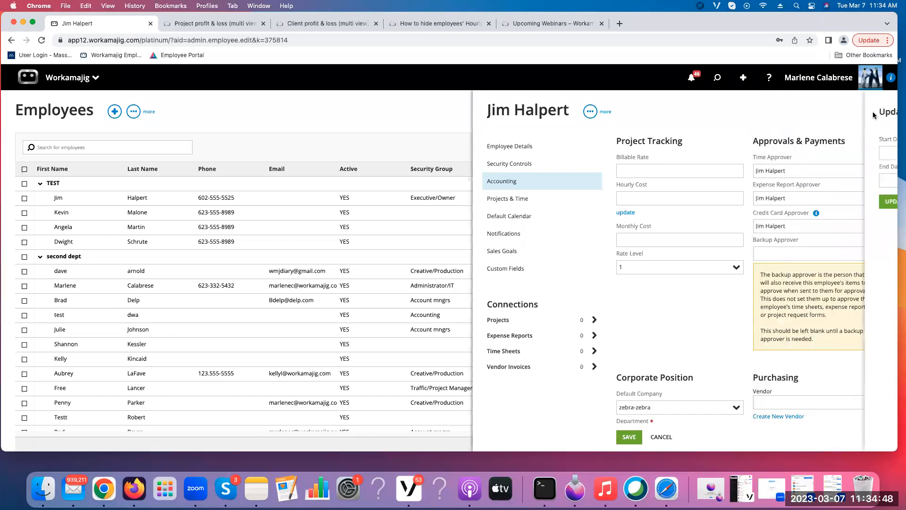
left_click(873, 111)
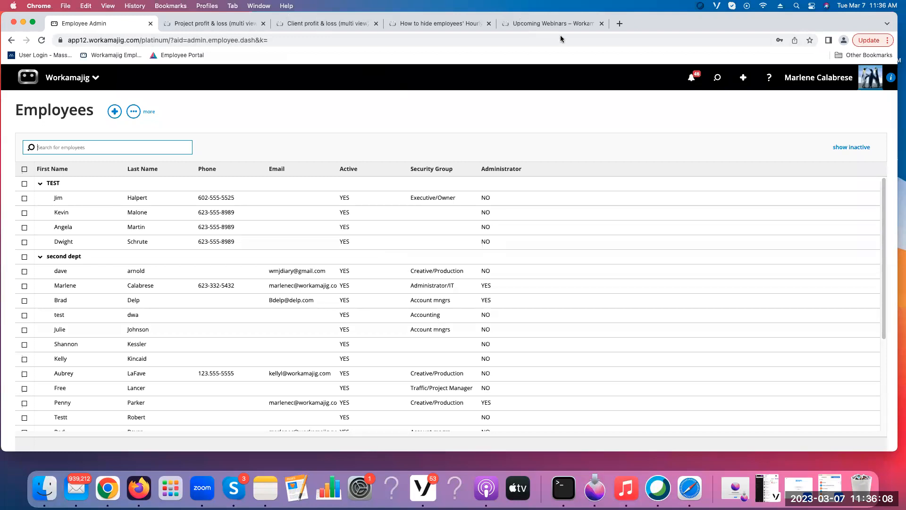
- View the support article on hiding employees' Hourly Cost/Labor at Net, highlight its web address, and close the article
left_click(429, 25)
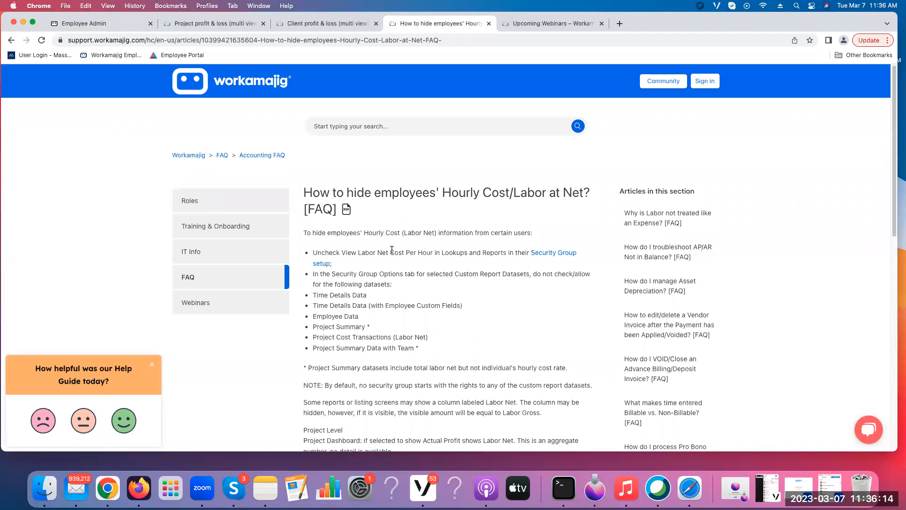
left_click(449, 39)
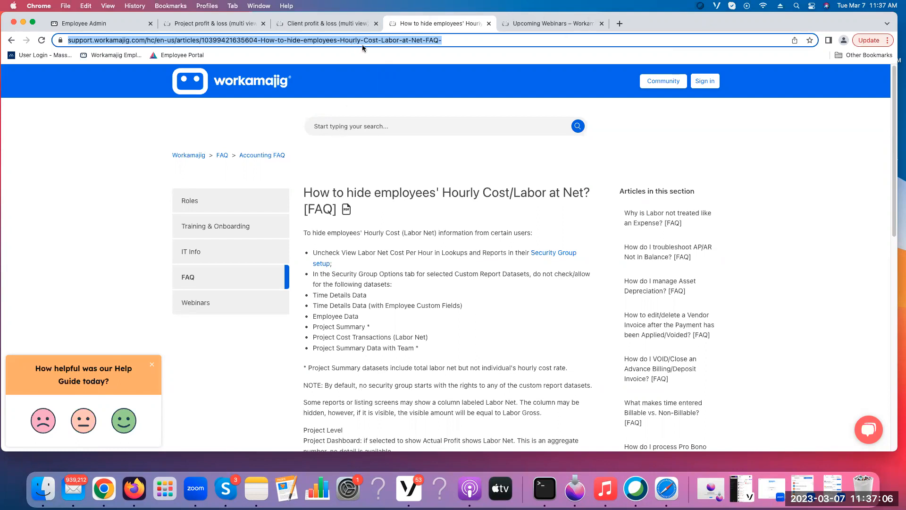
left_click(332, 126)
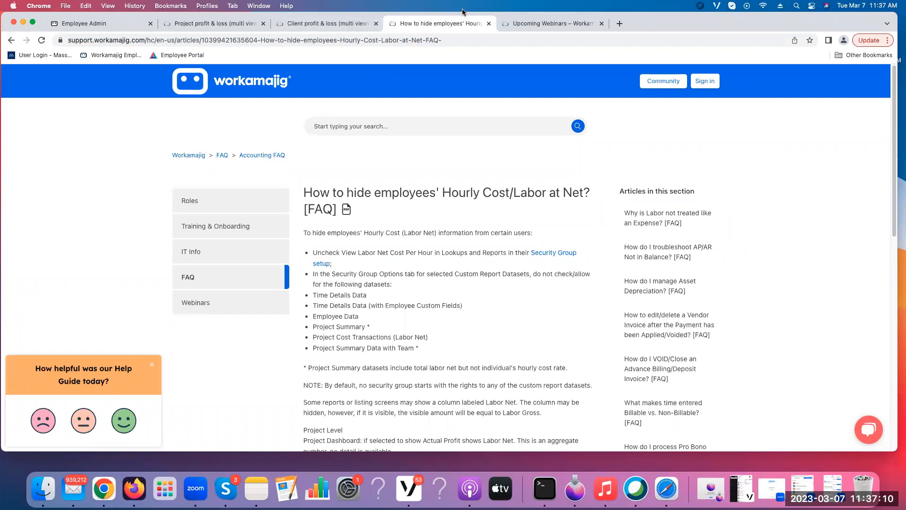
left_click(488, 23)
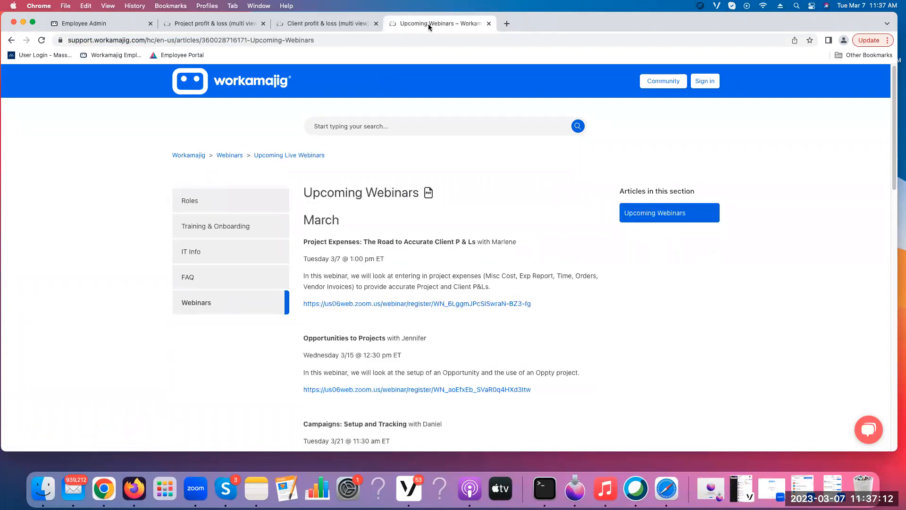
- Go to support.workamajig.com in a new browser tab, search for "how to hide", and open the Hourly Cost/Labor at Net FAQ
left_click(507, 24)
type("support.workamajig.com")
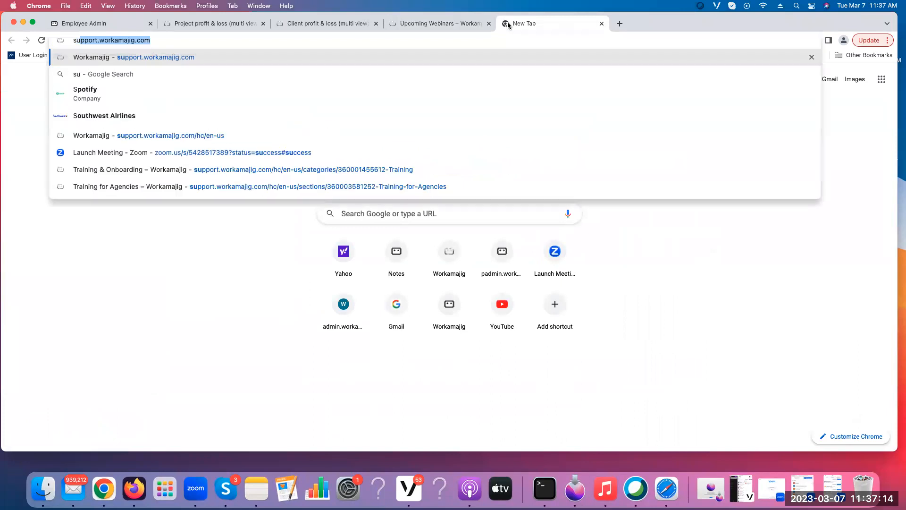
key("Return")
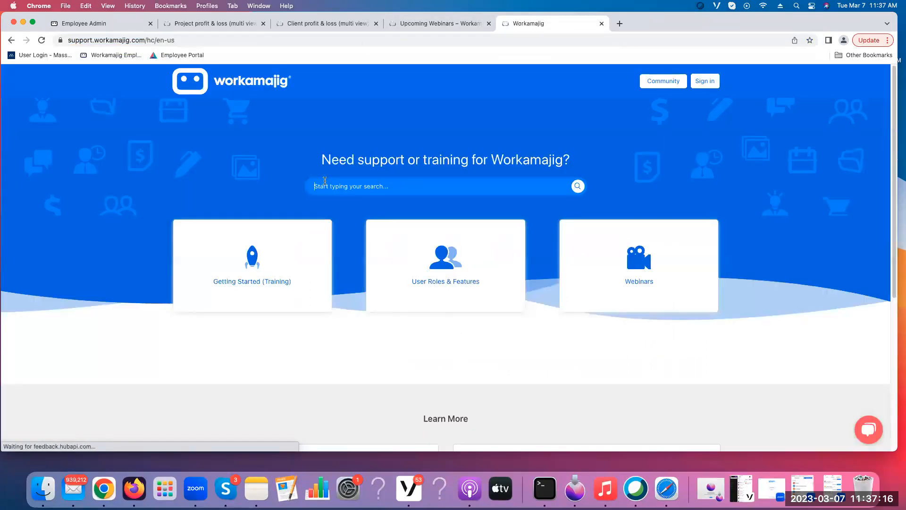
type("how to ")
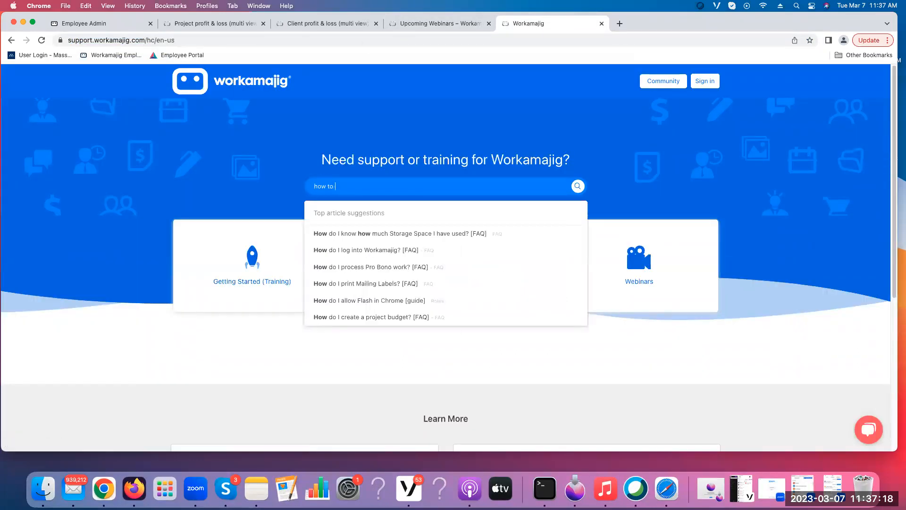
type("hide")
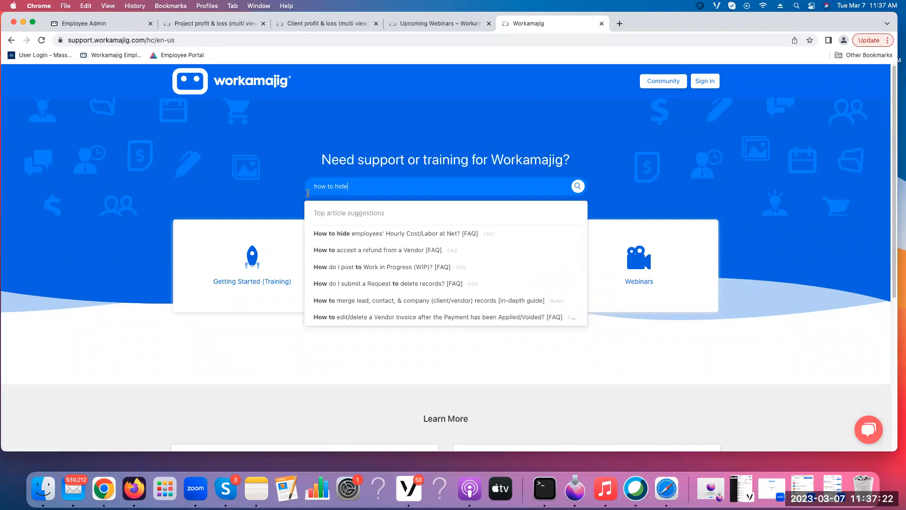
left_click(351, 233)
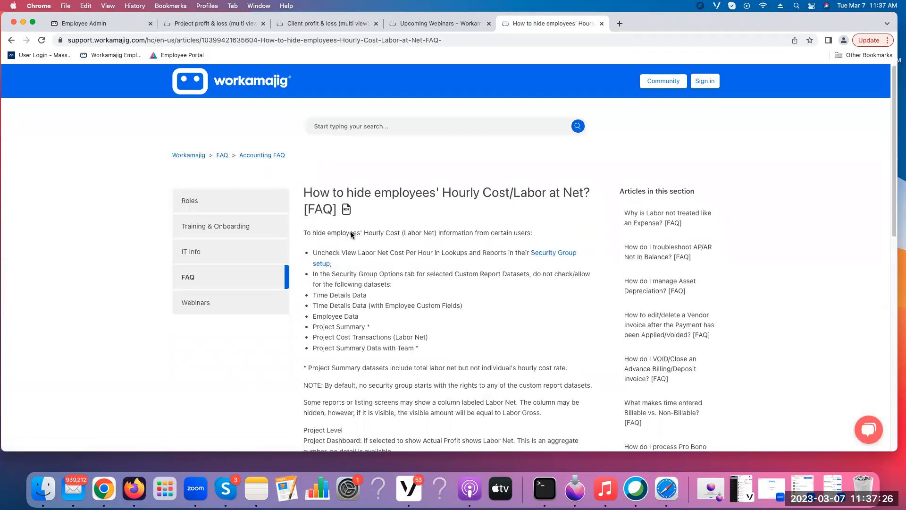
- Read which report datasets to leave unchecked and how Labor Net appears at project level and in the standard reports
scroll(410, 367, "down", 3)
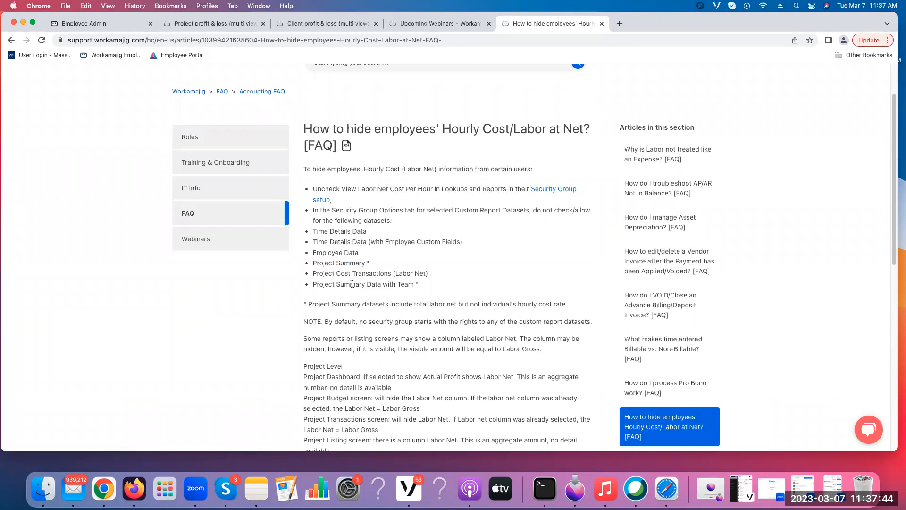
left_click_drag(313, 231, 426, 284)
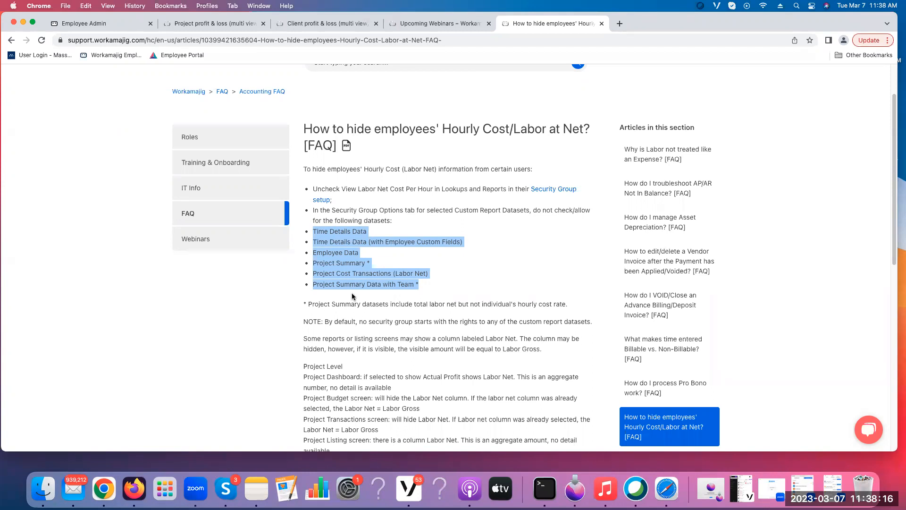
scroll(352, 294, "down", 3)
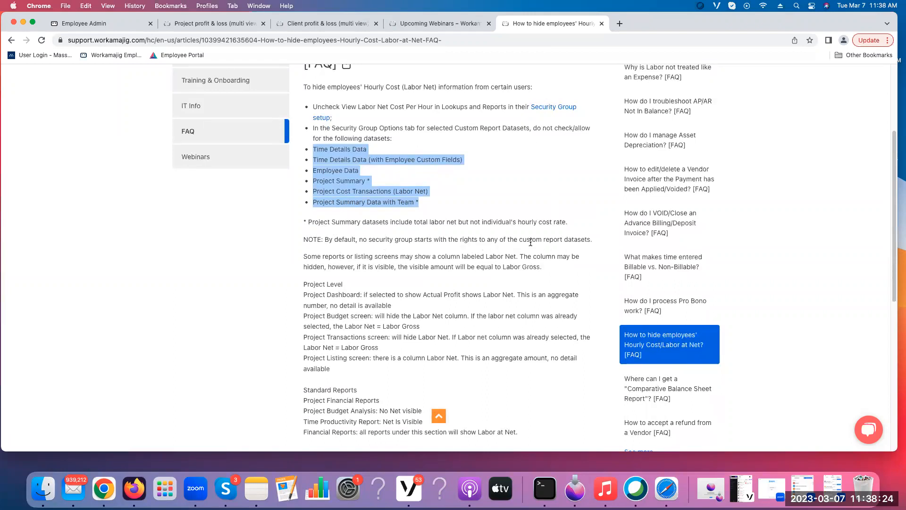
left_click(151, 364)
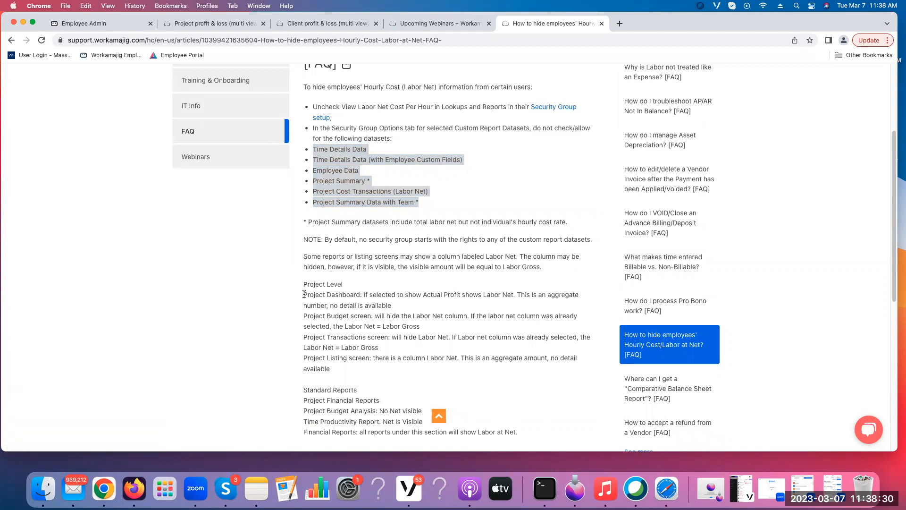
left_click_drag(304, 293, 362, 297)
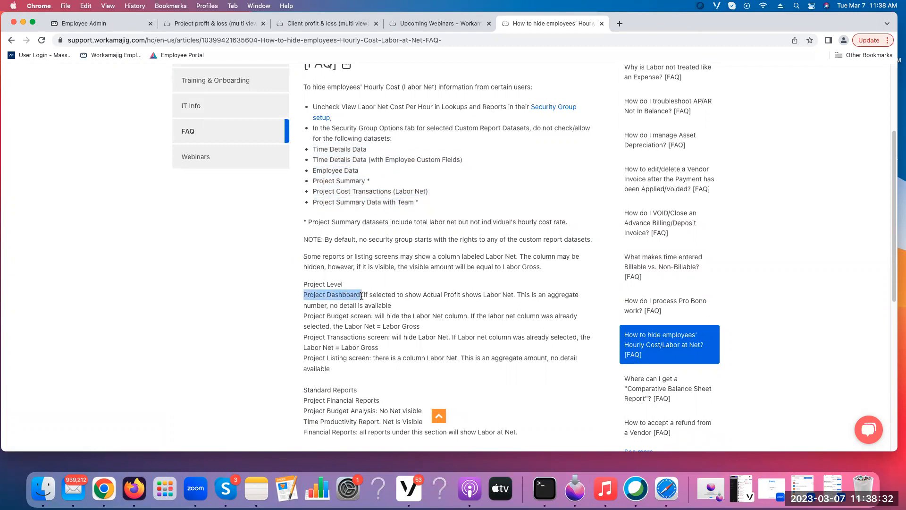
left_click(425, 295)
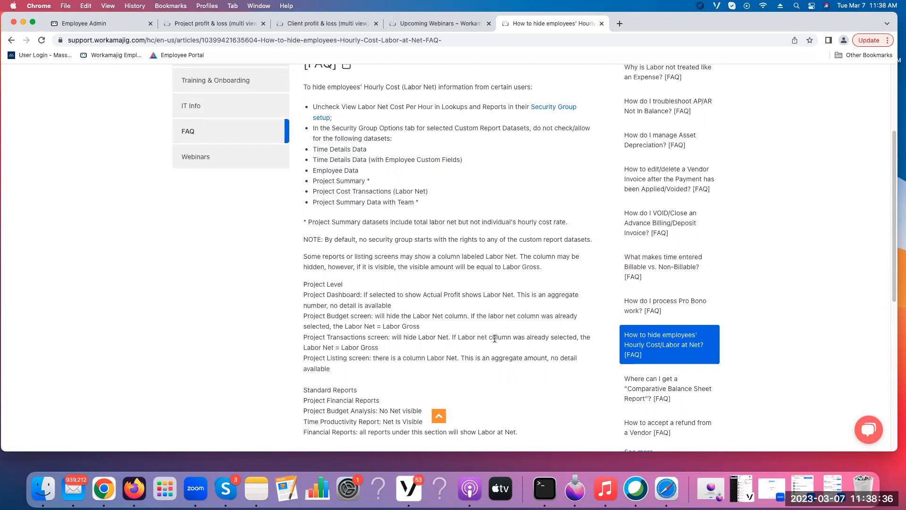
scroll(493, 340, "down", 1)
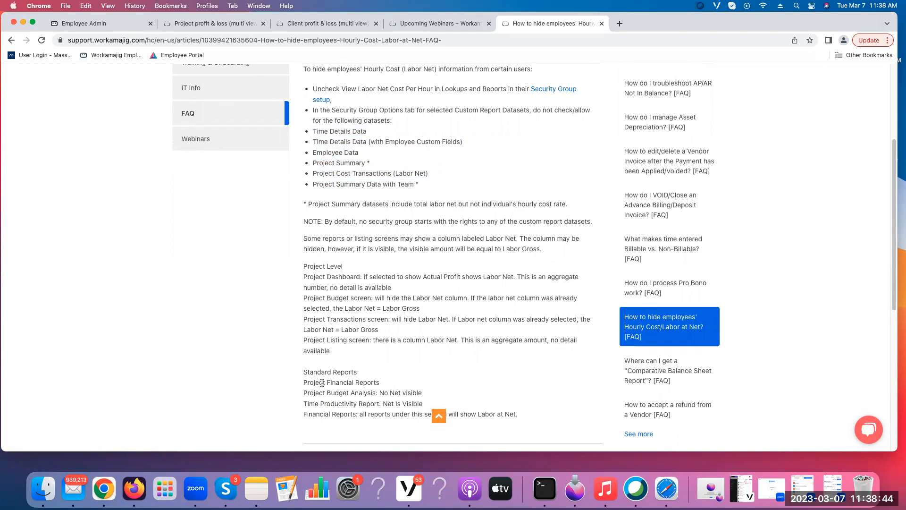
scroll(319, 343, "down", 3)
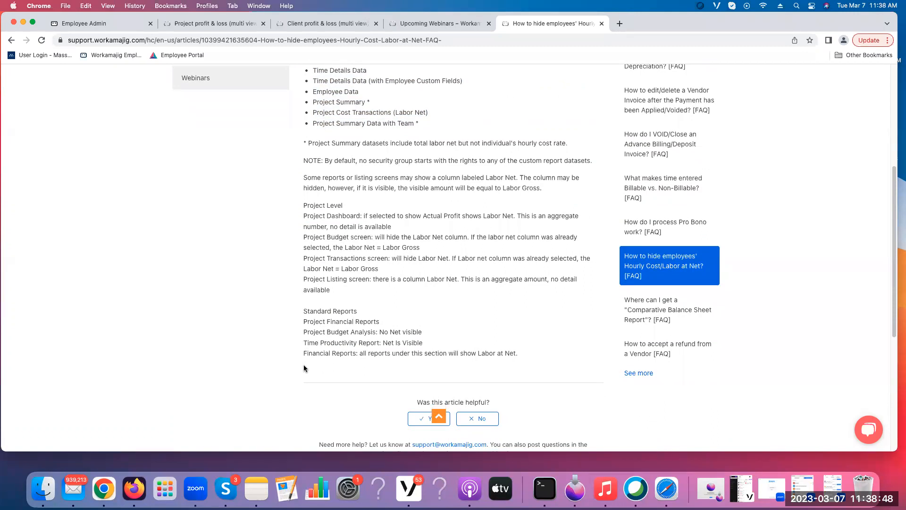
- Highlight the Project Budget Analysis line under Standard Reports in the Hourly Cost/Labor at Net FAQ
left_click_drag(303, 332, 433, 336)
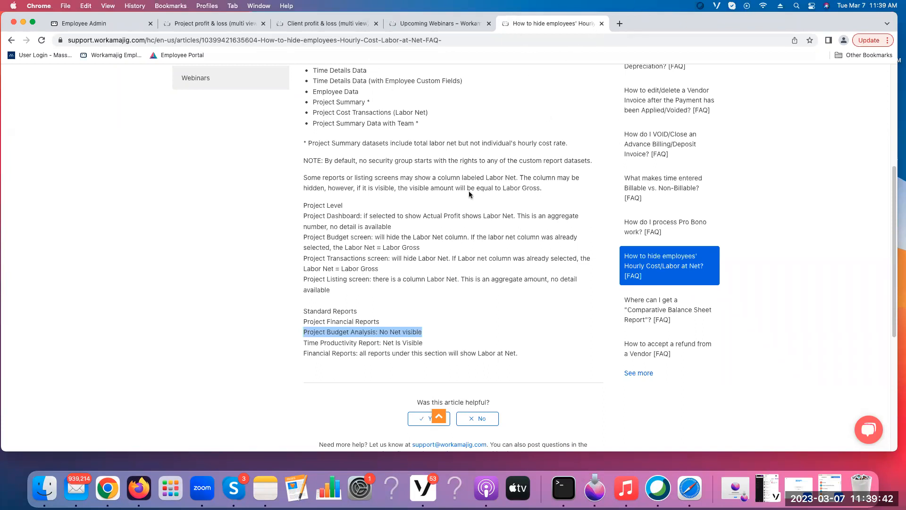
scroll(398, 234, "up", 5)
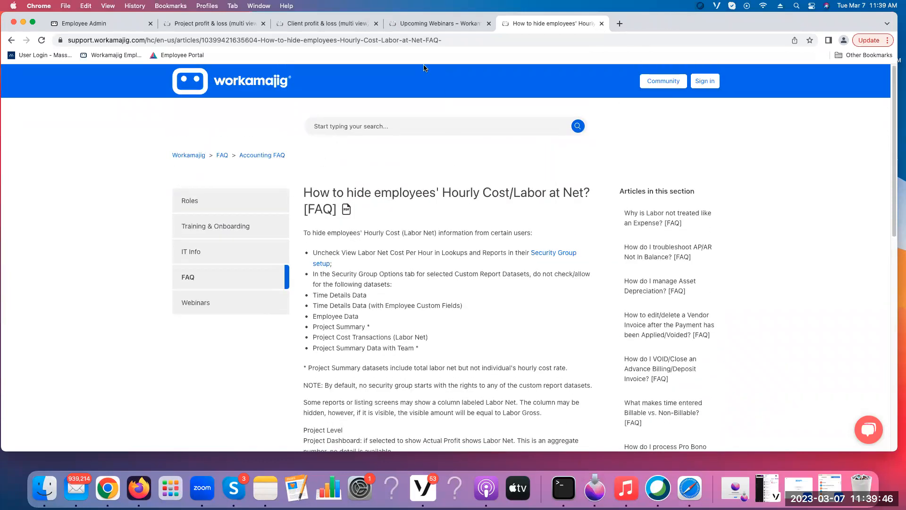
- View the Project and Client profit & loss (multi view) guides, and highlight "multi view" in the client guide's title
left_click(237, 25)
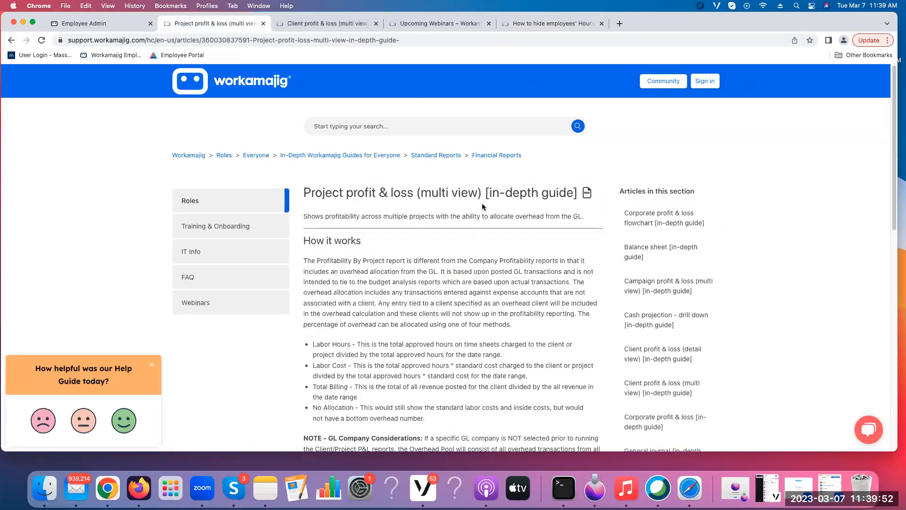
left_click(333, 24)
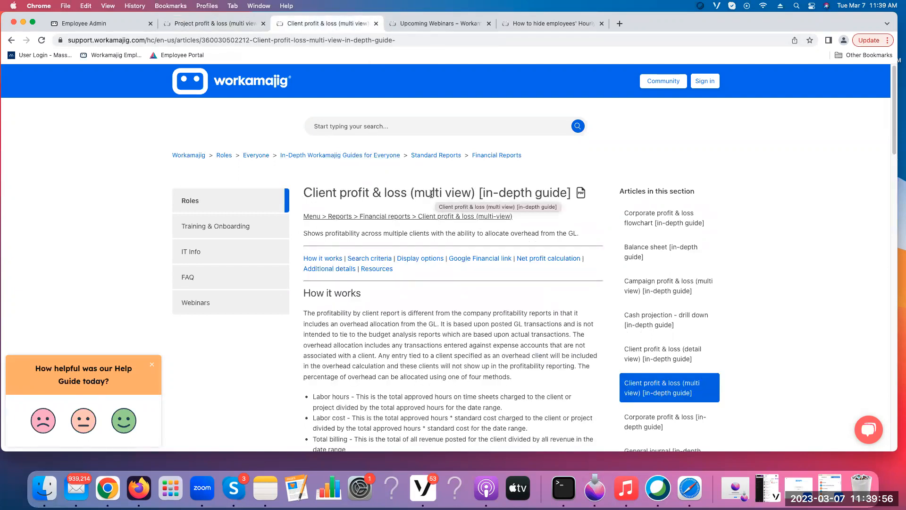
double_click(417, 193)
left_click_drag(452, 190, 470, 190)
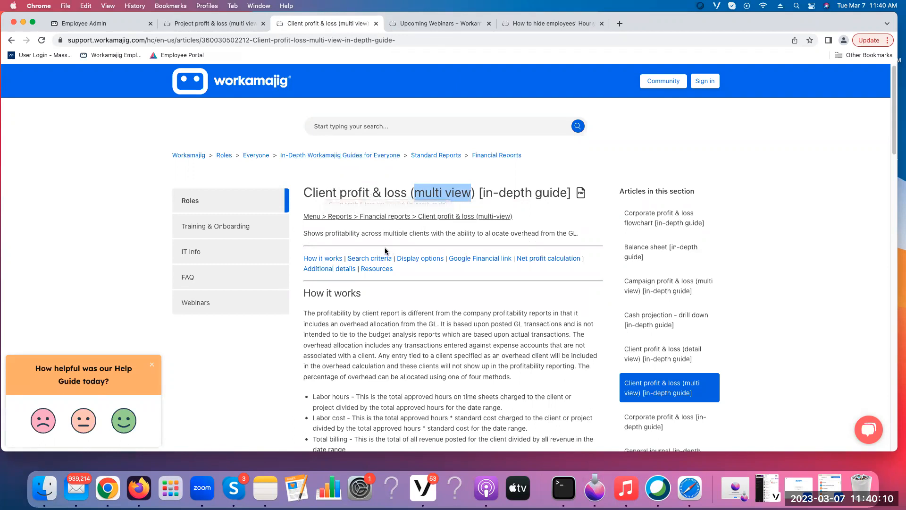
- Read the client profit & loss guide's search criteria, display options, net profit calculation, additional details and resources
scroll(401, 289, "down", 5)
scroll(401, 288, "down", 20)
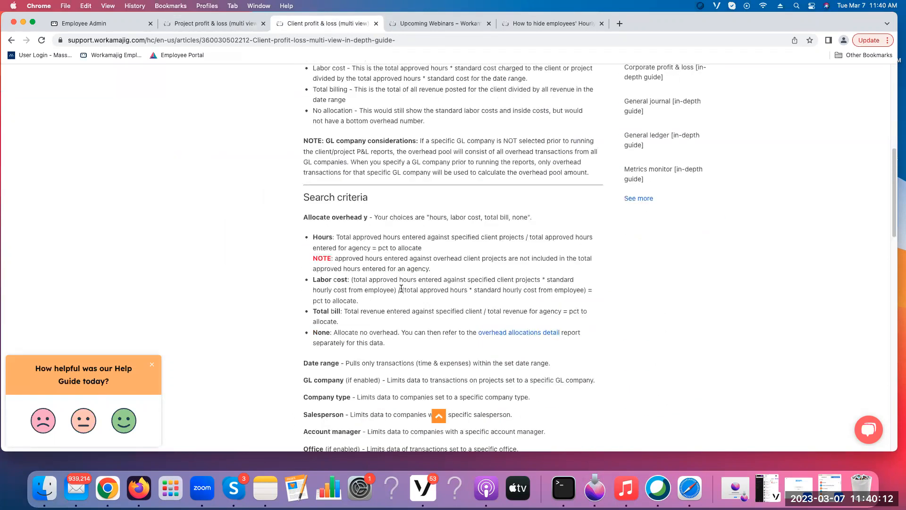
scroll(401, 288, "down", 7)
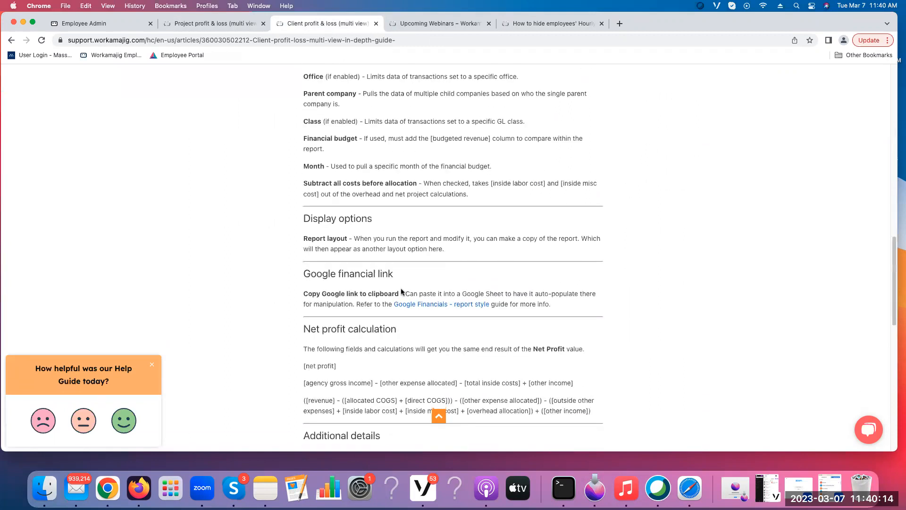
scroll(401, 291, "down", 1)
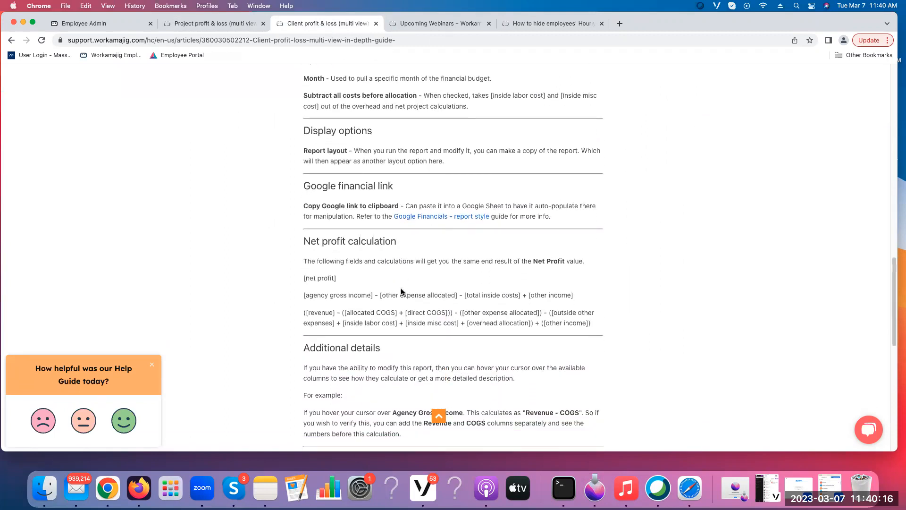
scroll(401, 292, "down", 2)
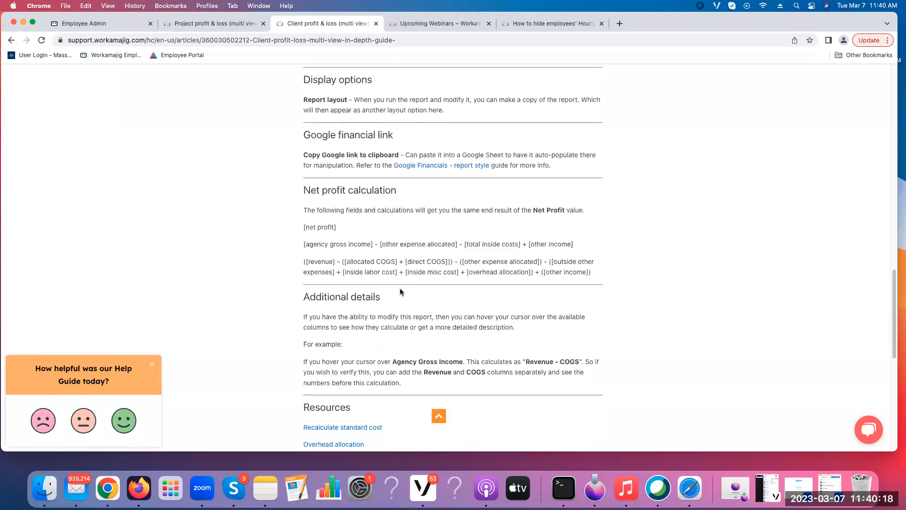
scroll(400, 292, "down", 3)
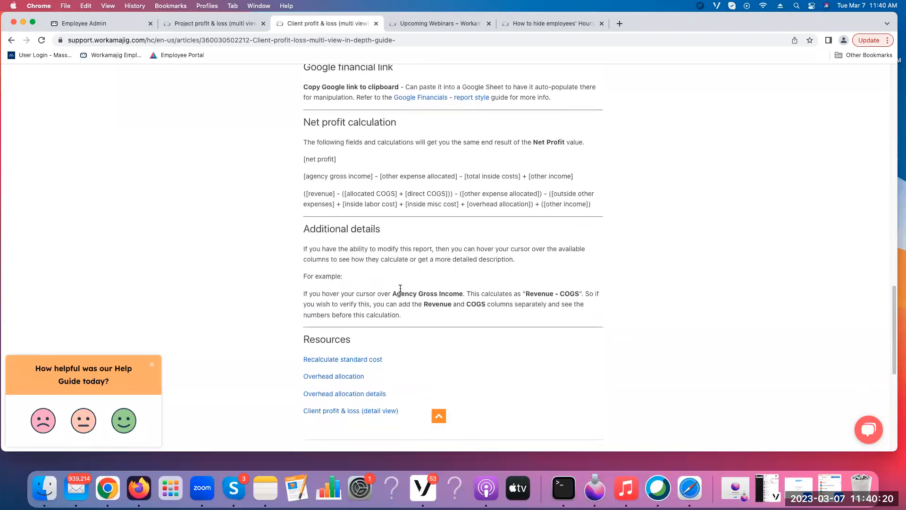
scroll(400, 288, "up", 2)
scroll(400, 289, "up", 15)
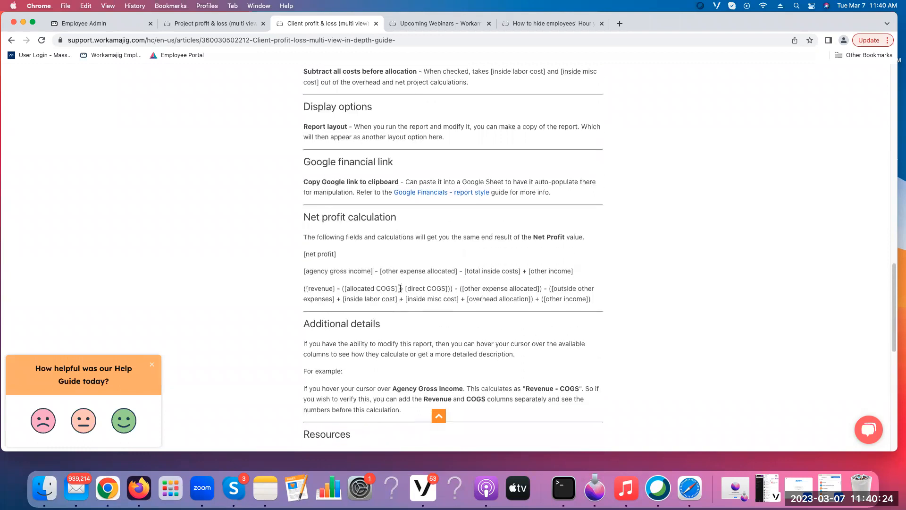
scroll(400, 289, "up", 14)
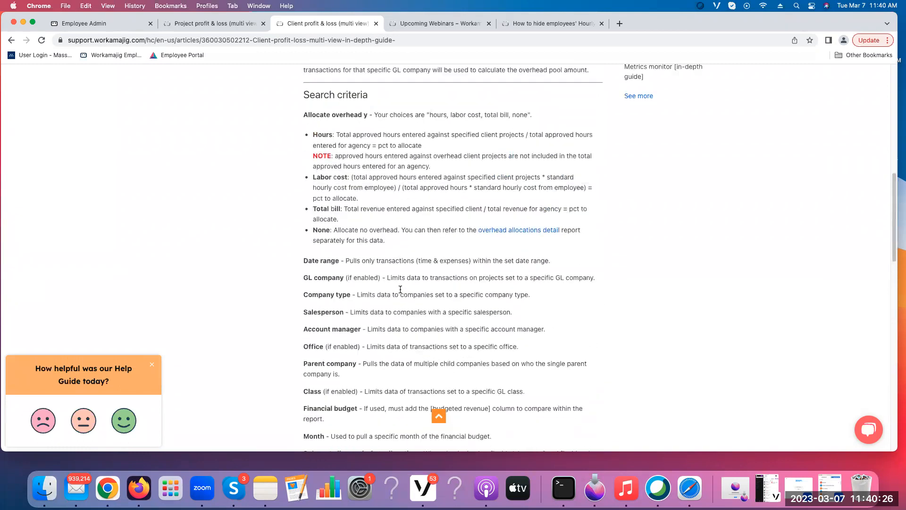
scroll(400, 289, "up", 1)
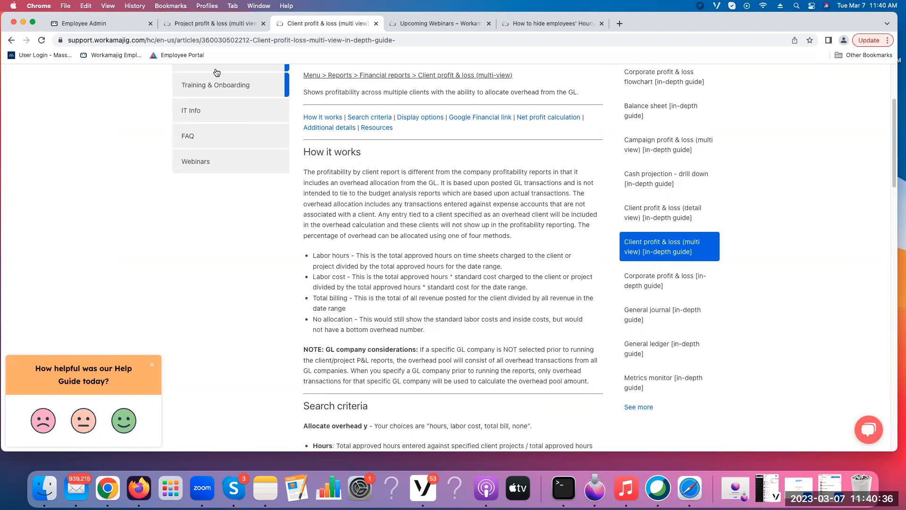
- Return to the Workamajig application and open the report center from the everyone apps
left_click(129, 27)
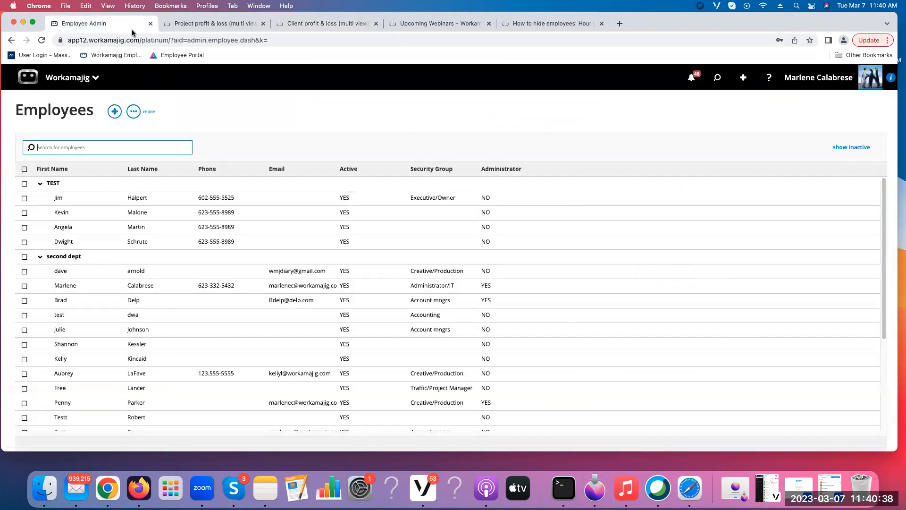
left_click(78, 78)
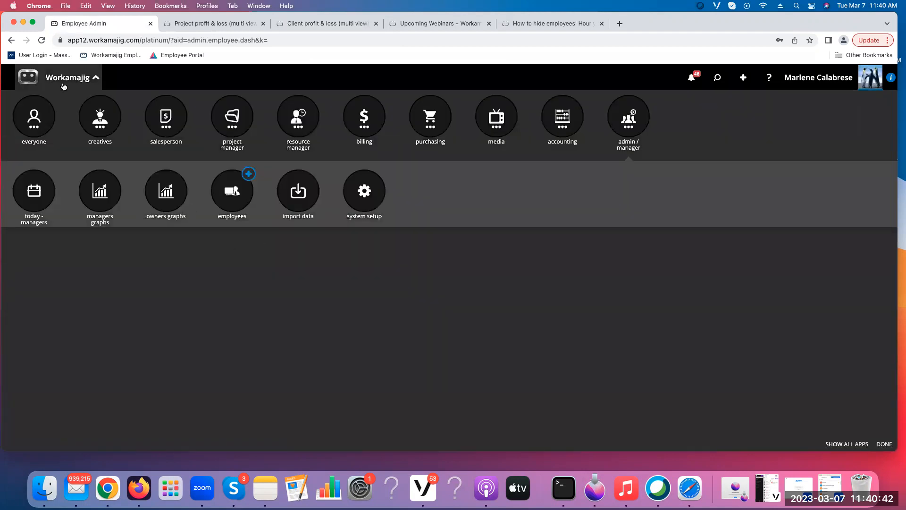
left_click(33, 115)
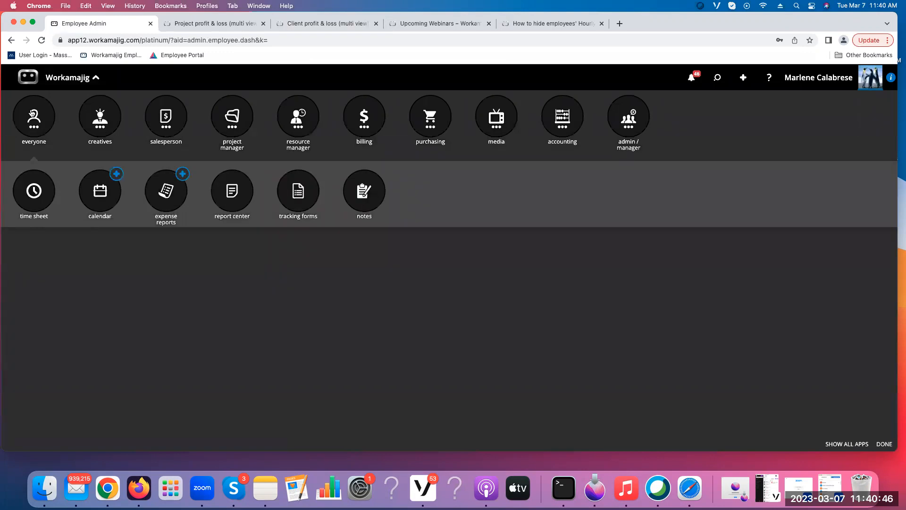
left_click(264, 265)
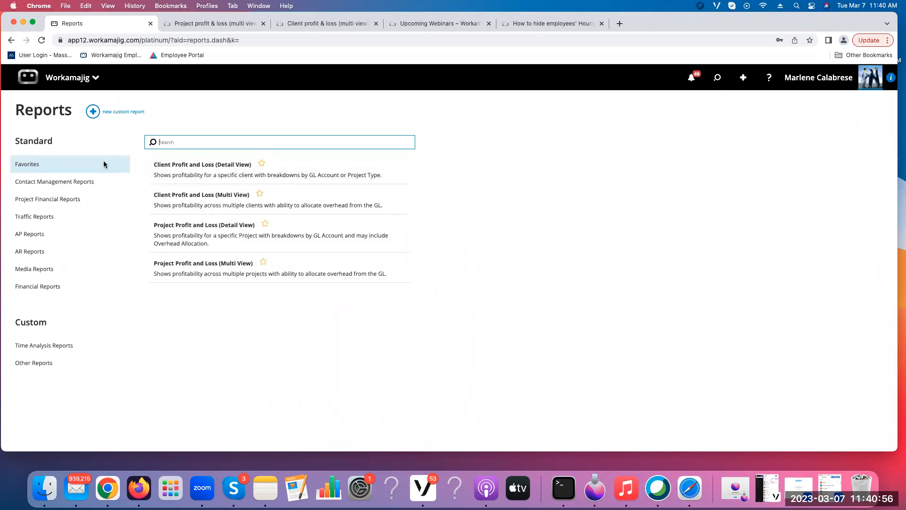
- View the standard Financial Reports, and open Project Profit and Loss (Multi View) from the favorite reports
left_click(50, 287)
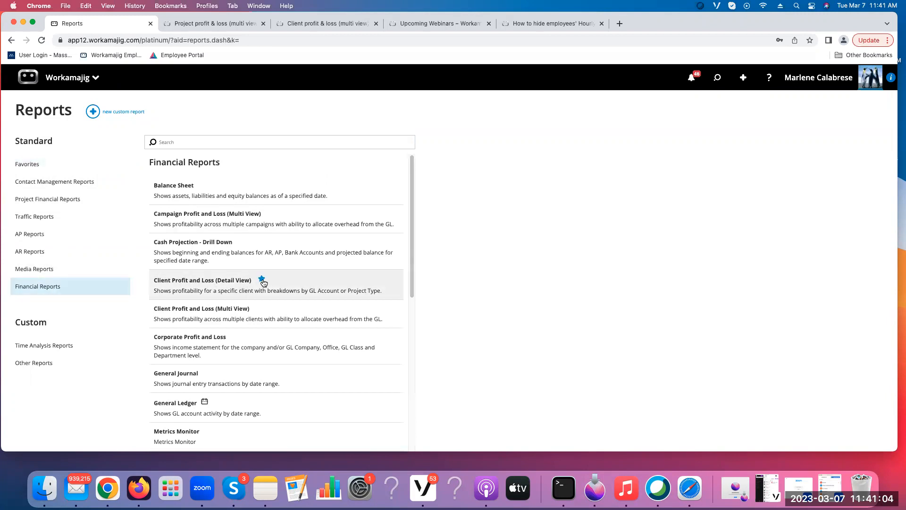
left_click(63, 166)
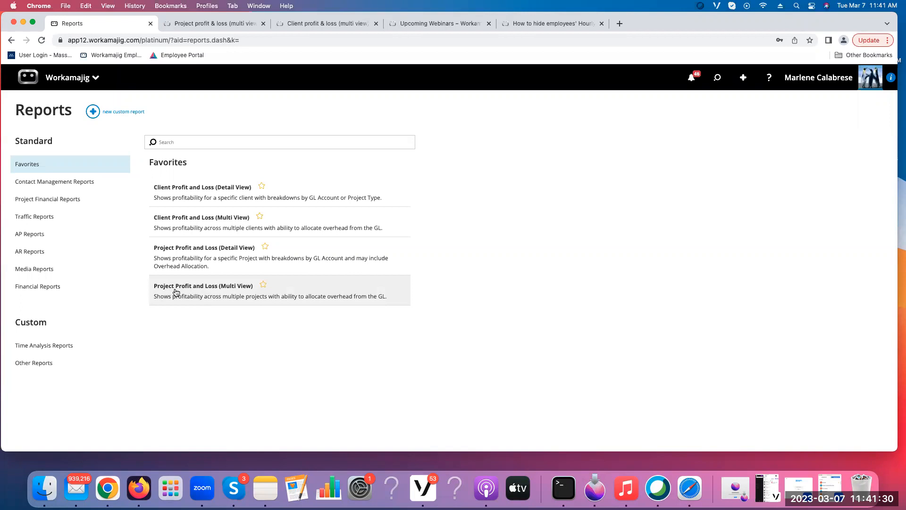
left_click(240, 293)
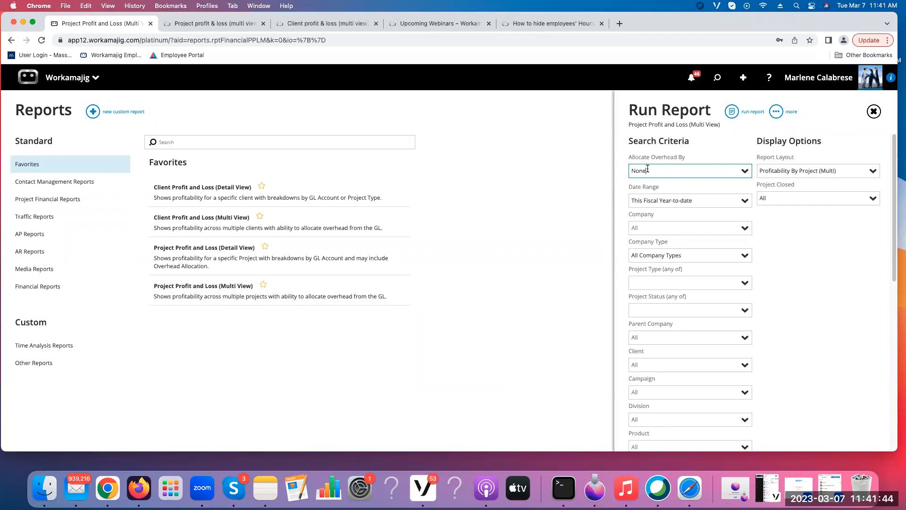
- Set the report's date range to All and limit the client to APS
left_click(744, 201)
scroll(670, 234, "up", 2)
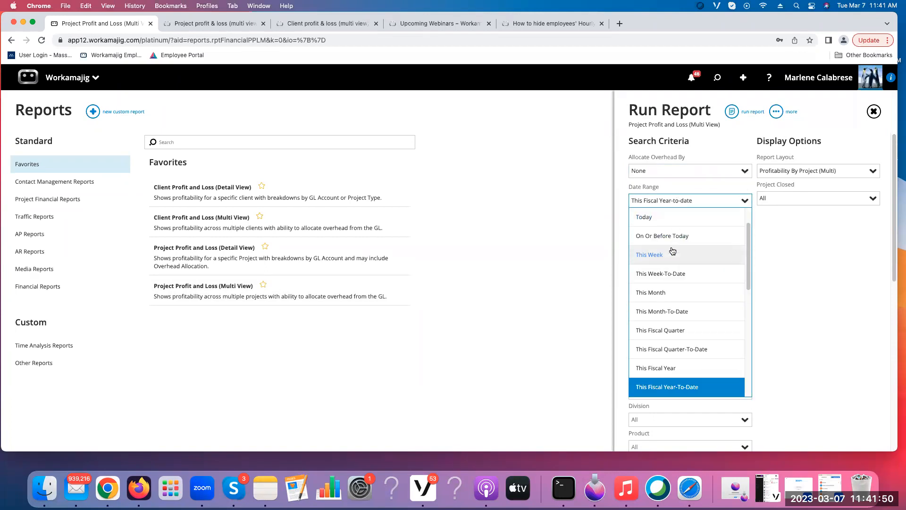
left_click(670, 237)
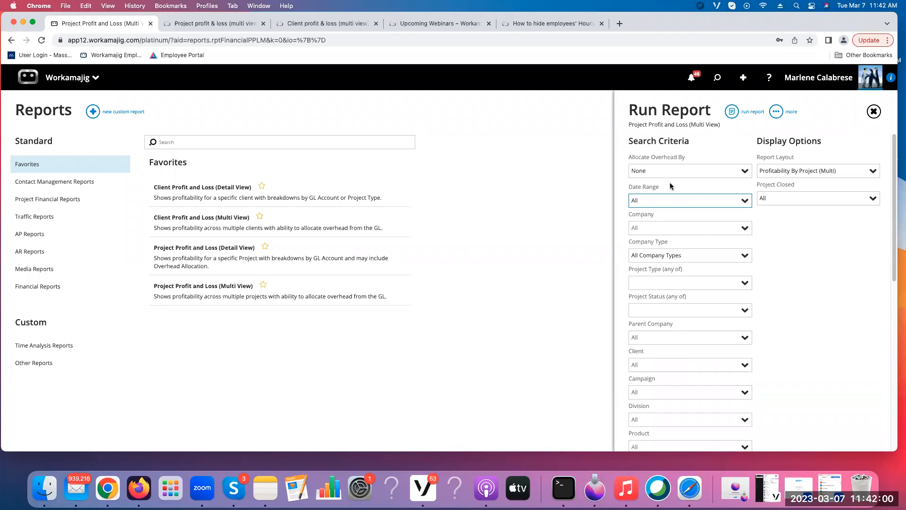
left_click(642, 361)
type("aps")
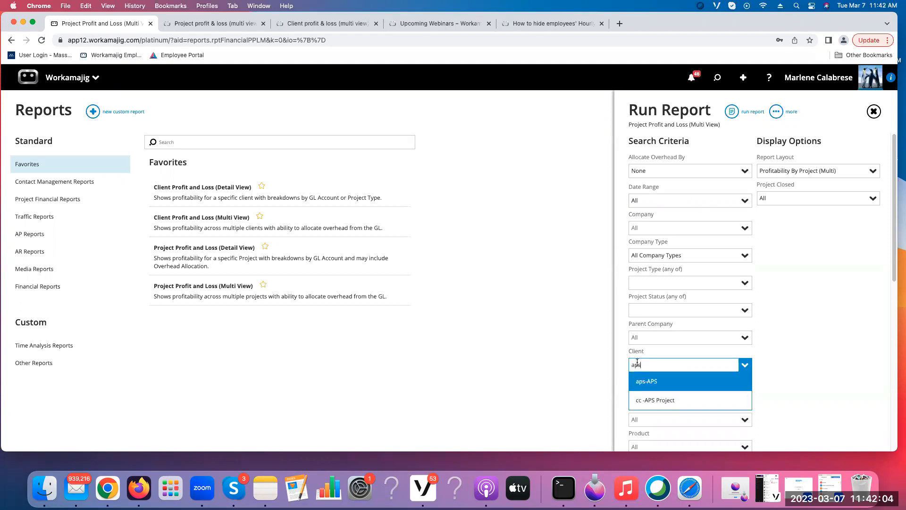
left_click(638, 383)
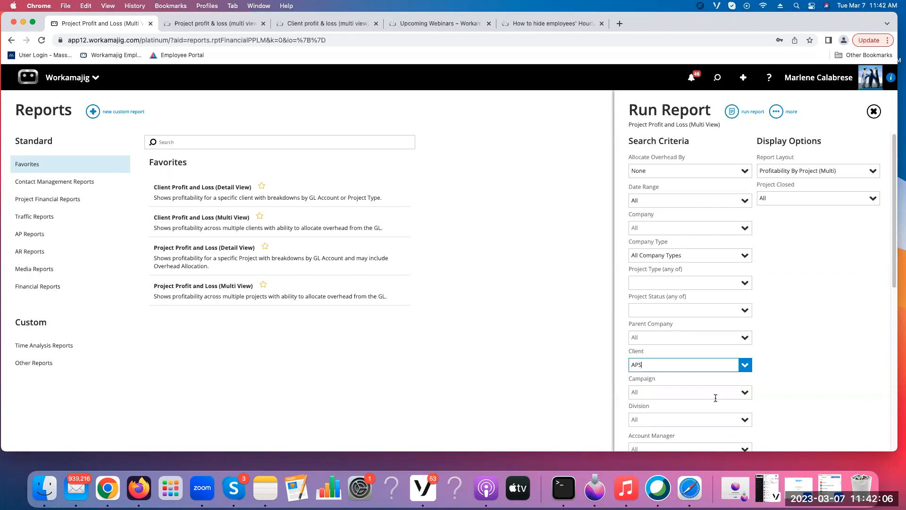
scroll(715, 404, "down", 1)
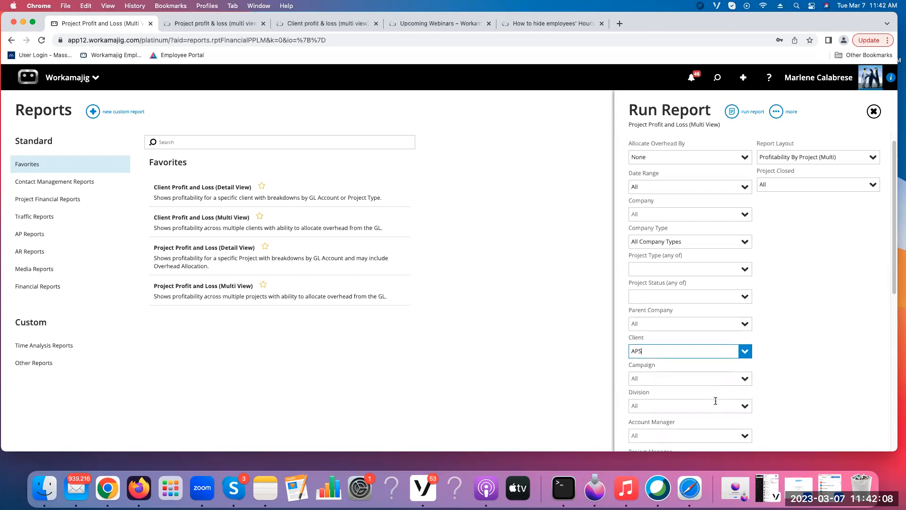
- Inspect the report layout and project type choices, keeping Profitability By Project (Multi) and no project type filter
left_click(874, 158)
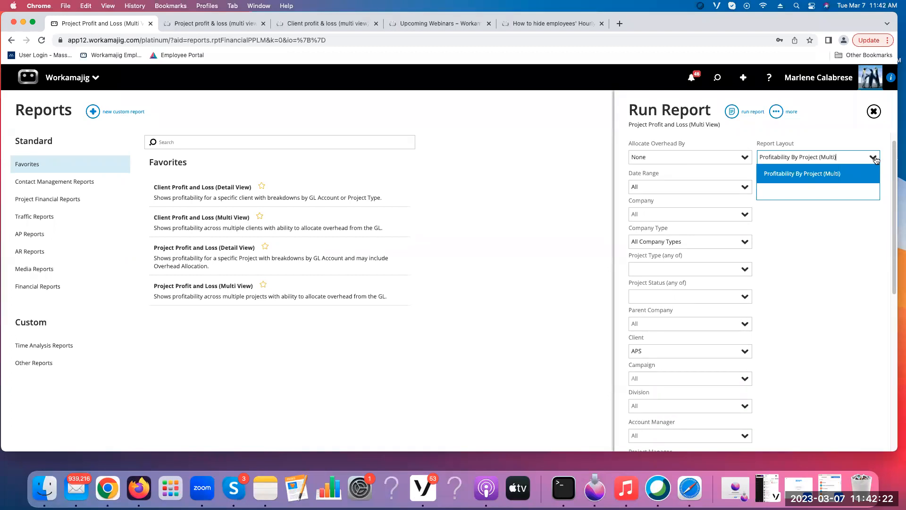
left_click(841, 178)
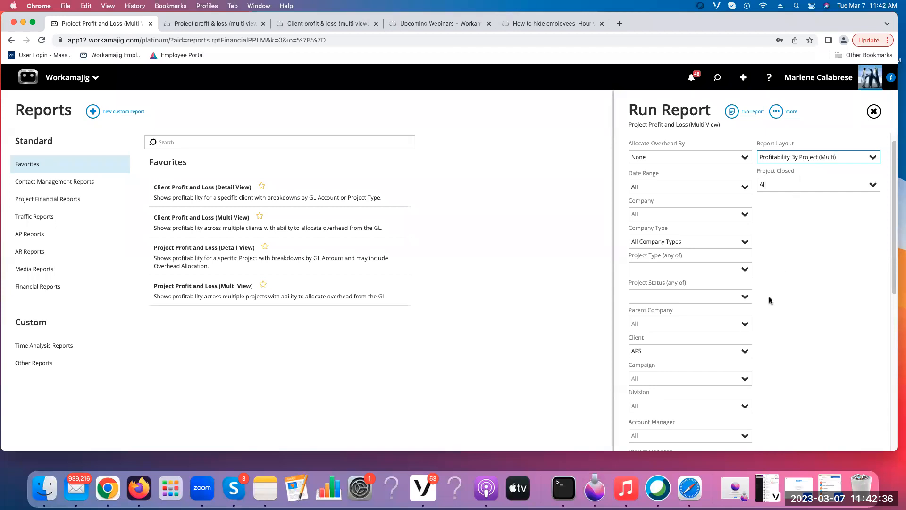
left_click(744, 272)
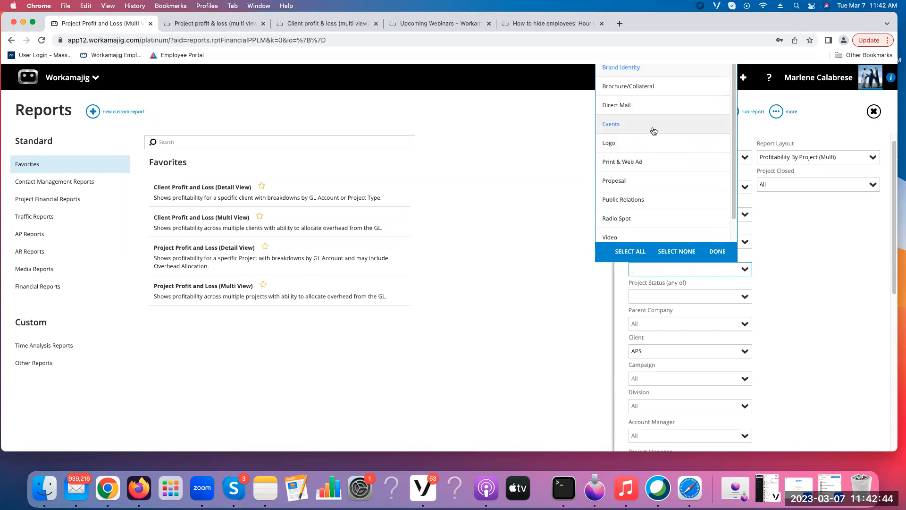
left_click(718, 252)
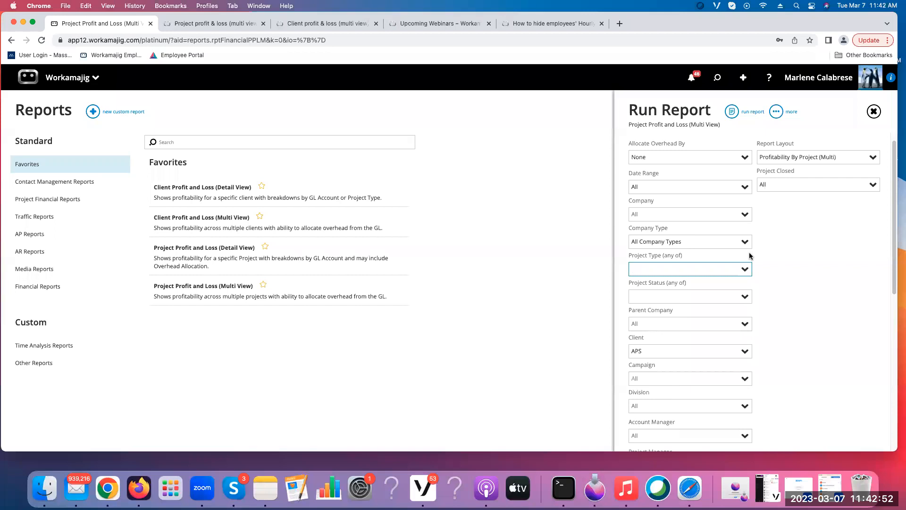
- Look through the other report search criteria and the date range choices, keeping the date range at All
scroll(791, 309, "down", 2)
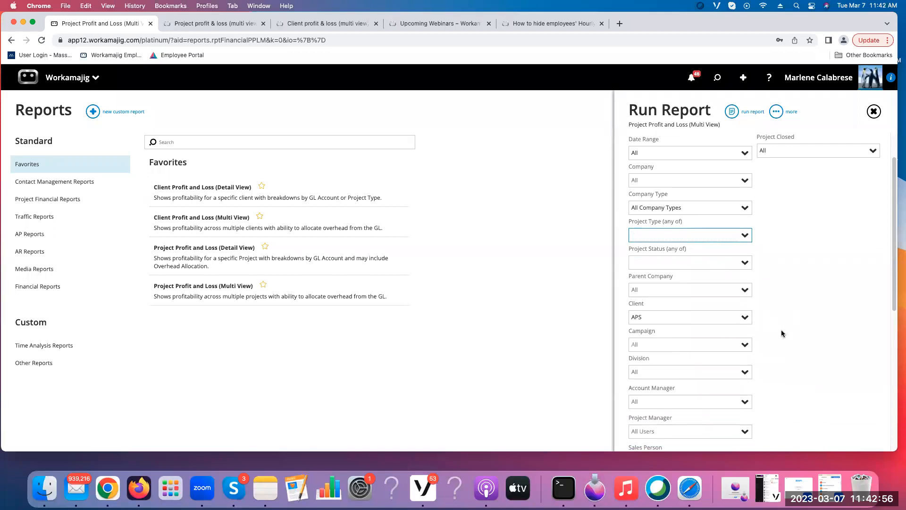
scroll(780, 329, "down", 3)
scroll(781, 329, "up", 4)
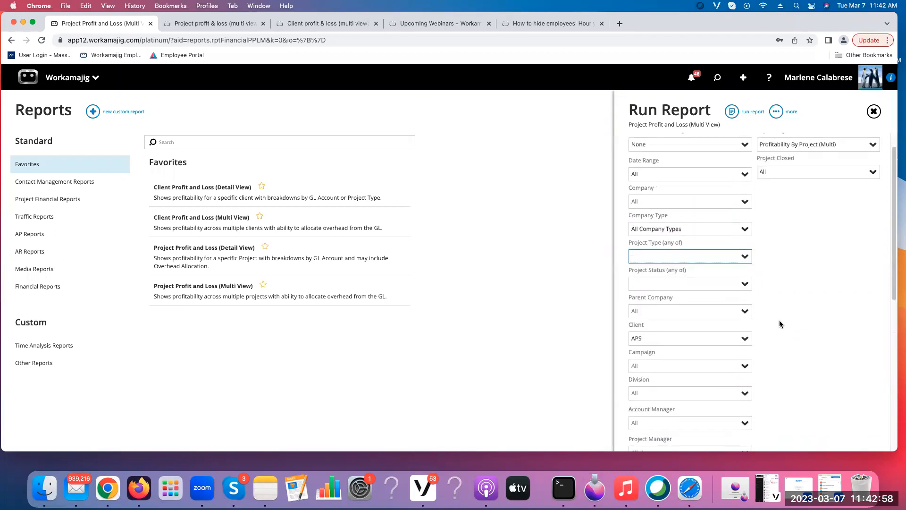
left_click(743, 175)
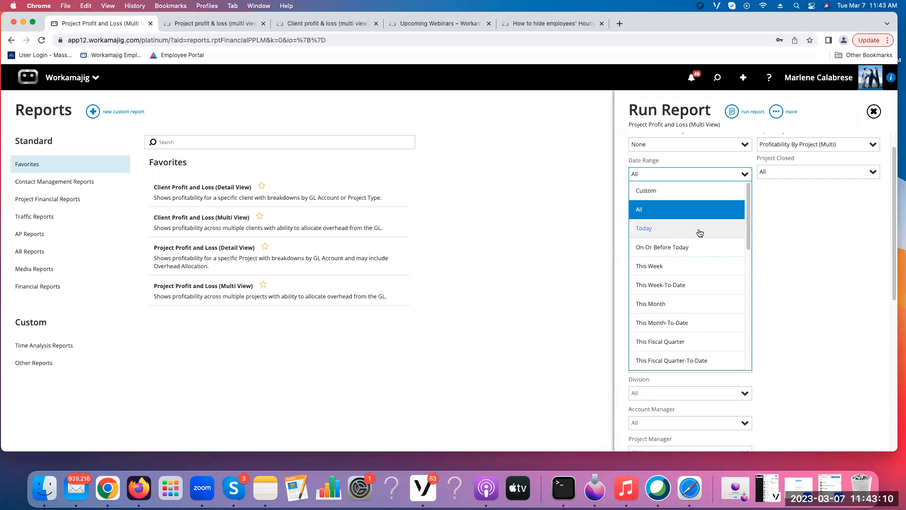
left_click(674, 215)
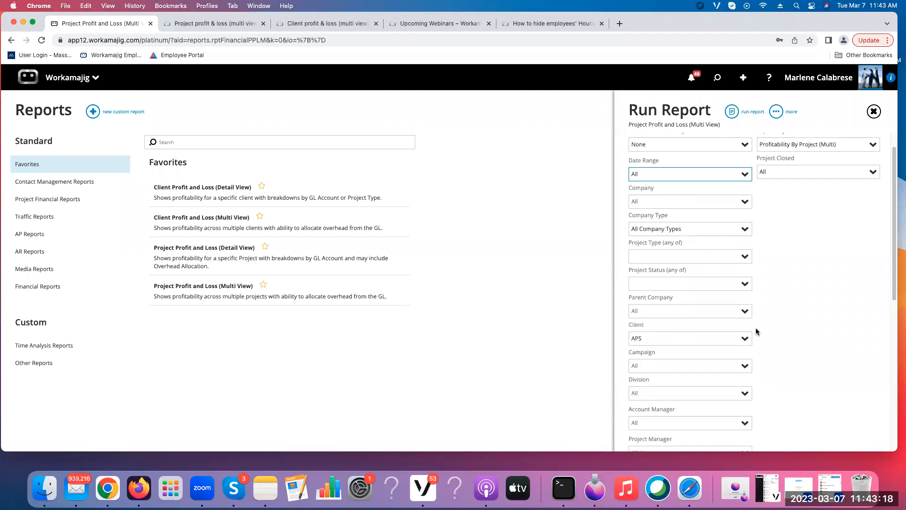
- Open the settings of recent project 22-TST-018APS, try a different account manager, and discard the change
scroll(769, 314, "down", 5)
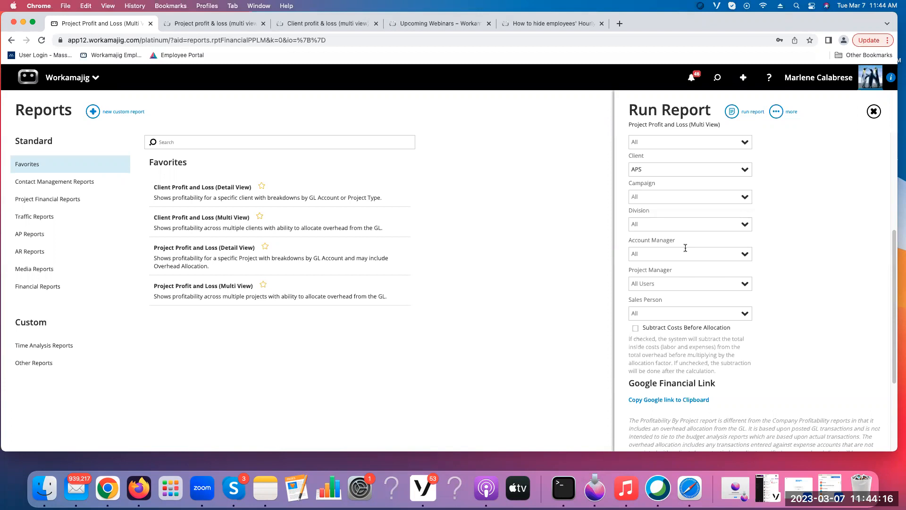
left_click(716, 78)
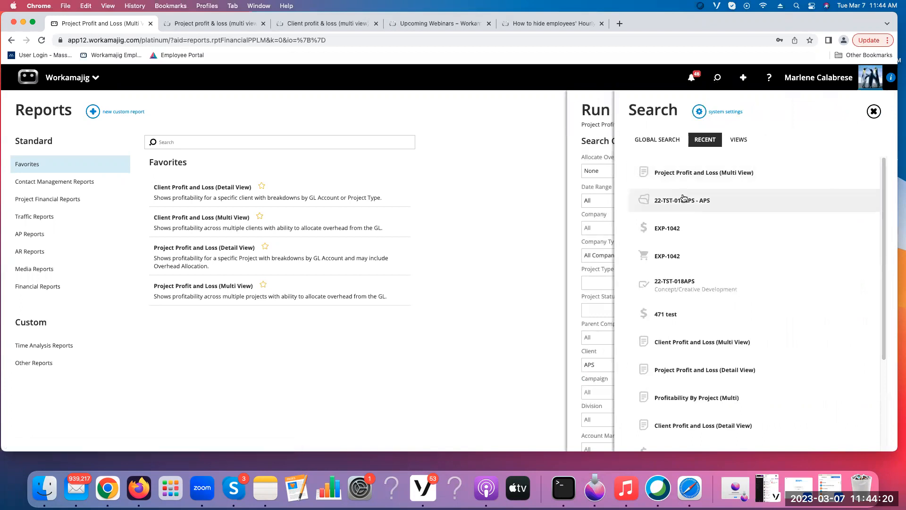
left_click(720, 218)
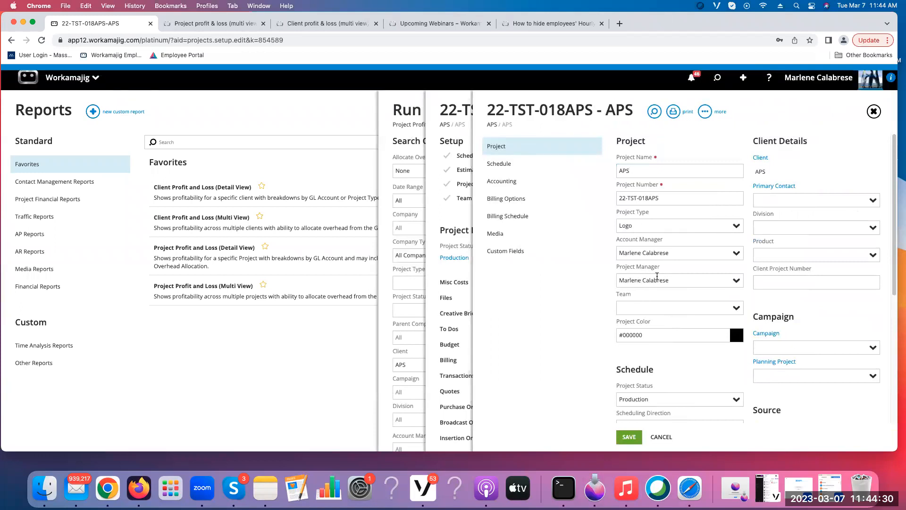
left_click(734, 254)
left_click(689, 276)
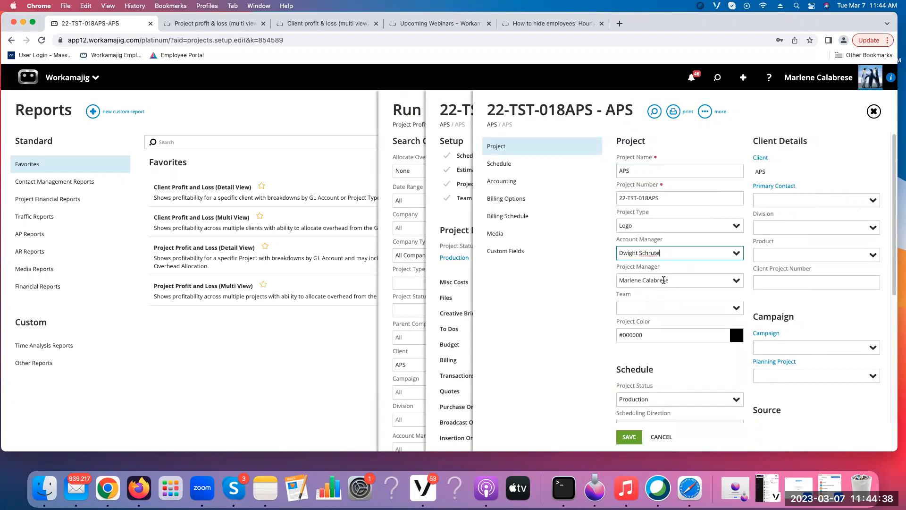
left_click(872, 113)
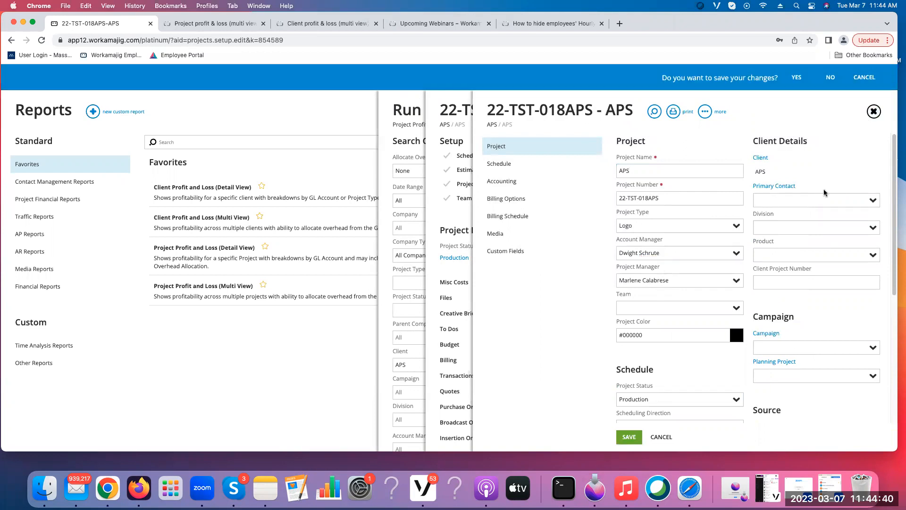
left_click(834, 84)
left_click(874, 111)
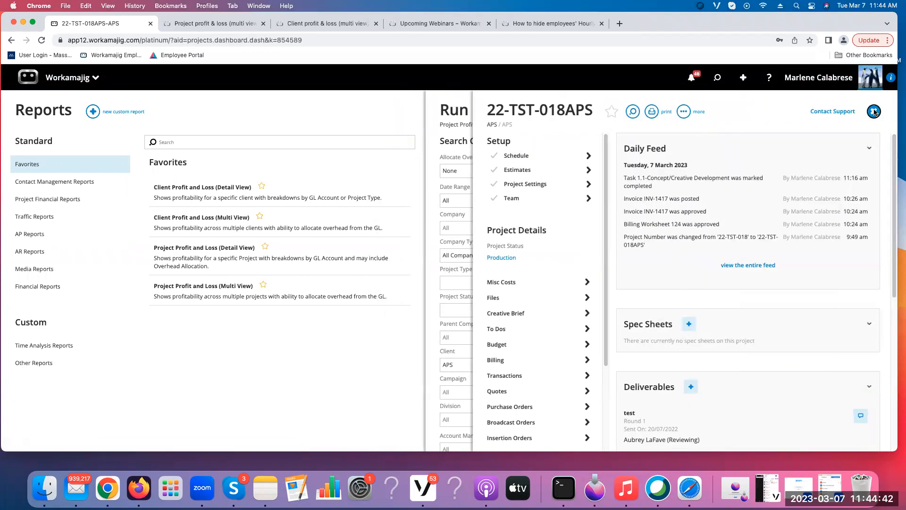
- Read through the remaining report search criteria and the explanatory notes on overhead allocation methods
scroll(684, 389, "down", 5)
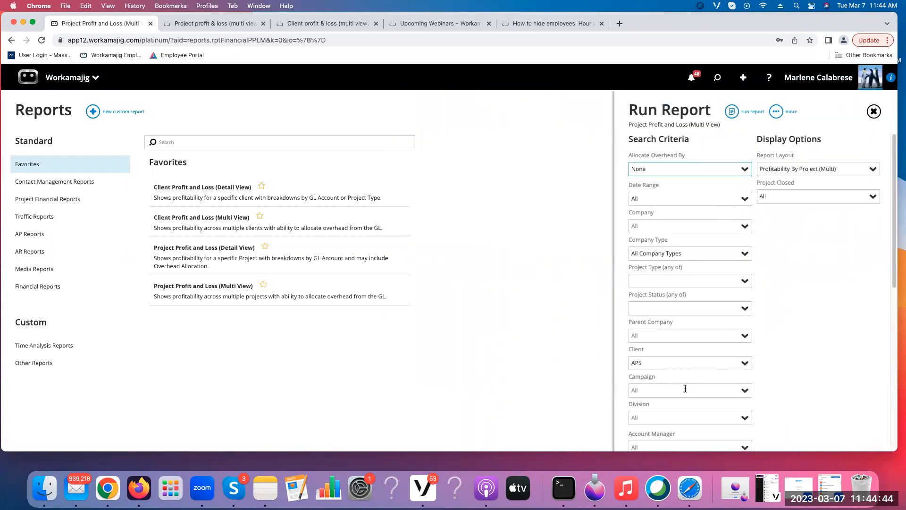
scroll(685, 389, "down", 3)
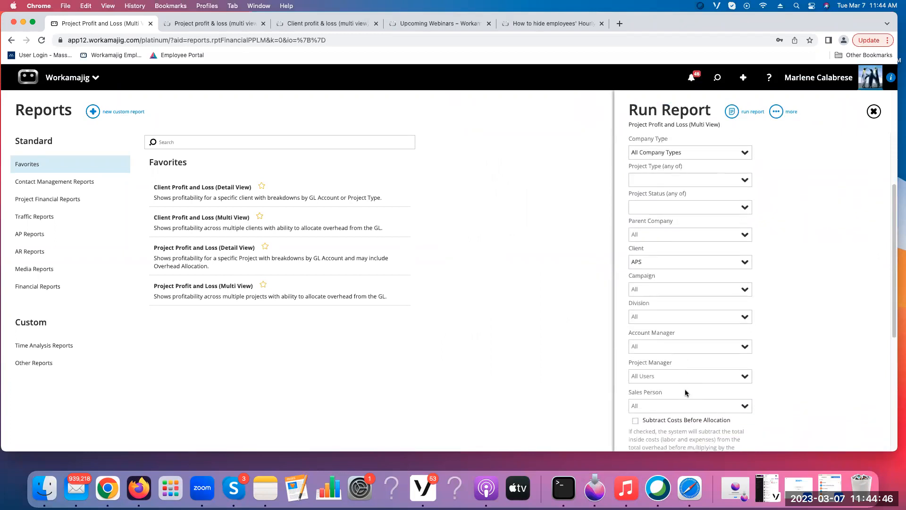
scroll(694, 391, "down", 1)
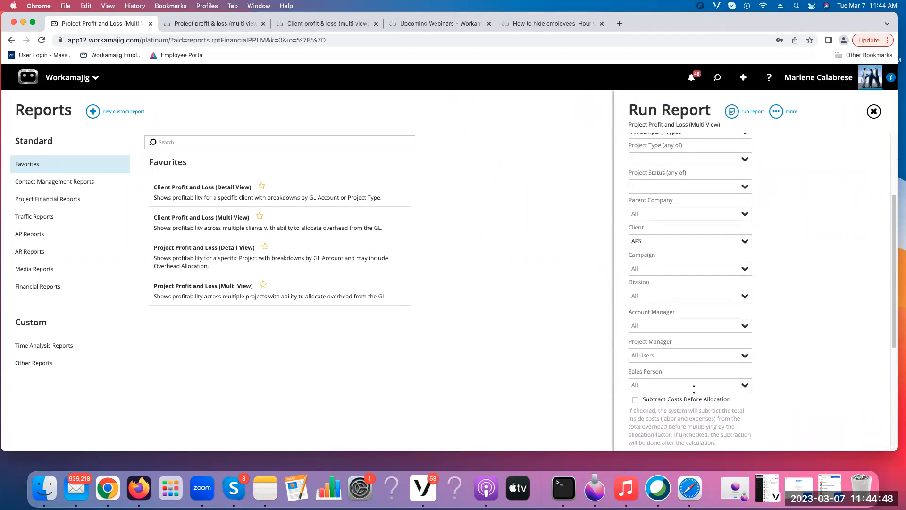
scroll(695, 389, "down", 10)
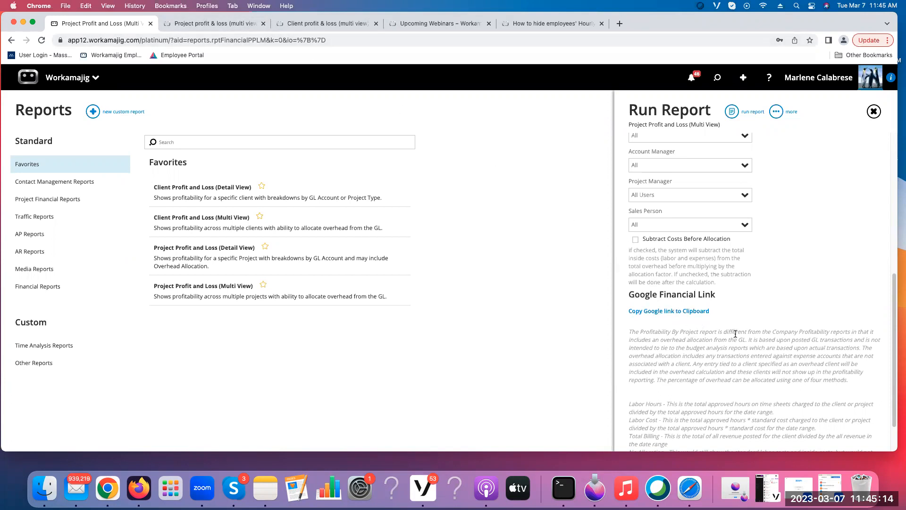
scroll(735, 333, "down", 2)
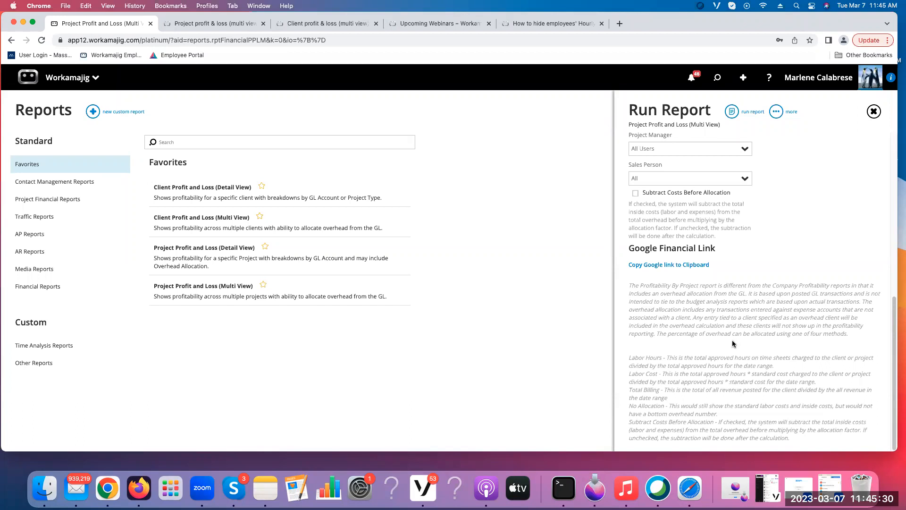
scroll(732, 340, "up", 10)
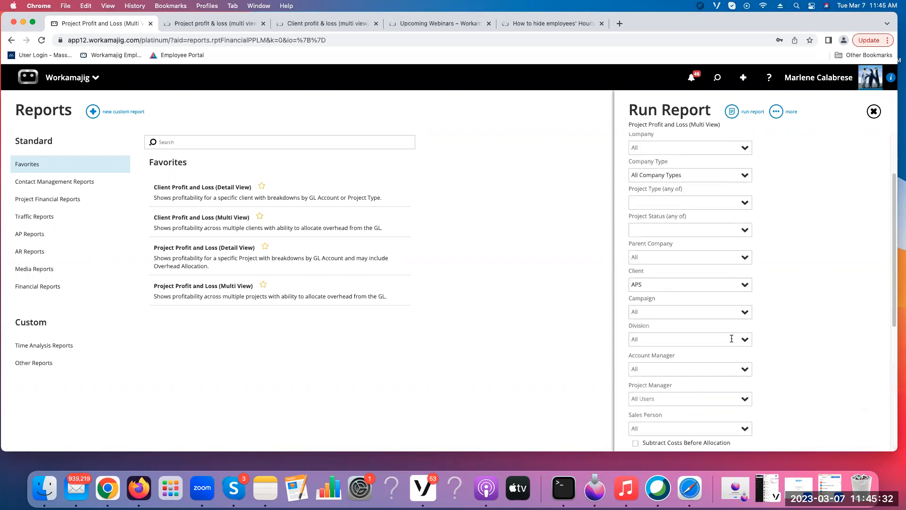
- Run the Project Profit and Loss (Multi View) report and expand the APS client group to inspect its project costs
left_click(731, 112)
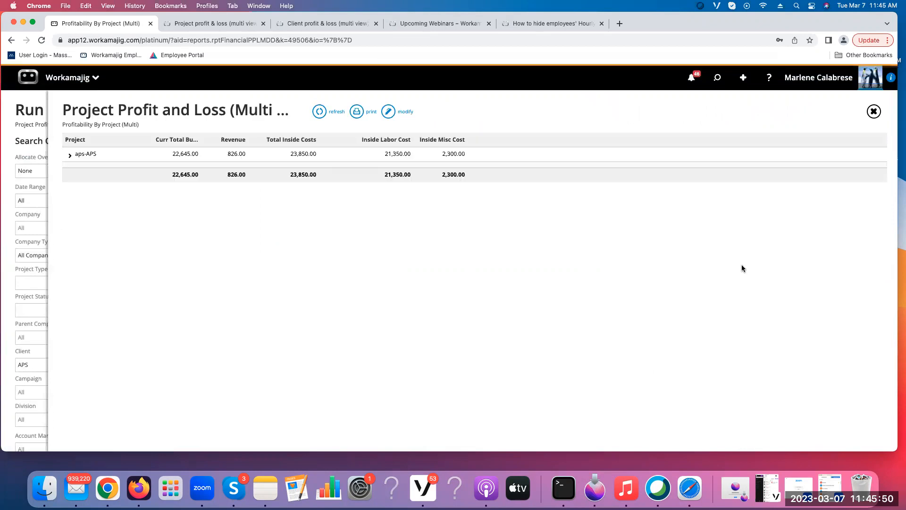
left_click(69, 157)
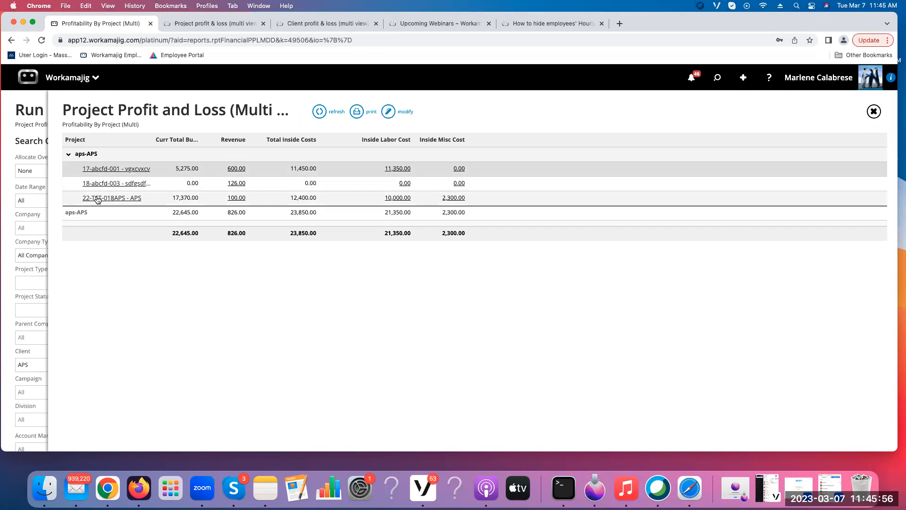
mouse_move(344, 145)
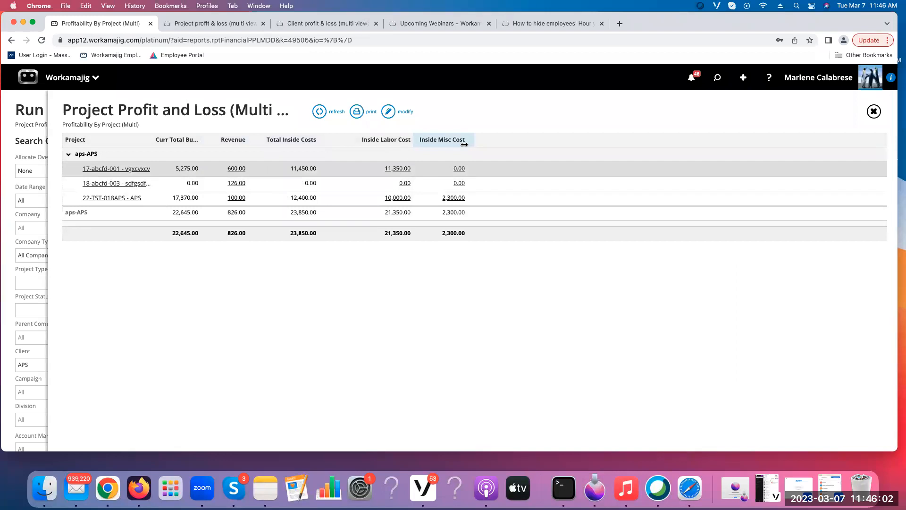
mouse_move(427, 138)
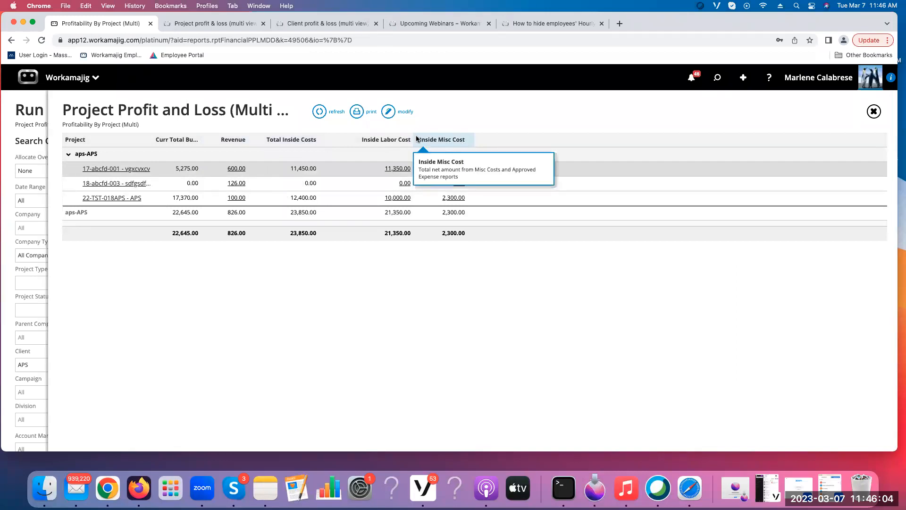
- Open the report view for editing, look over its columns, and make a copy of the view
left_click(387, 113)
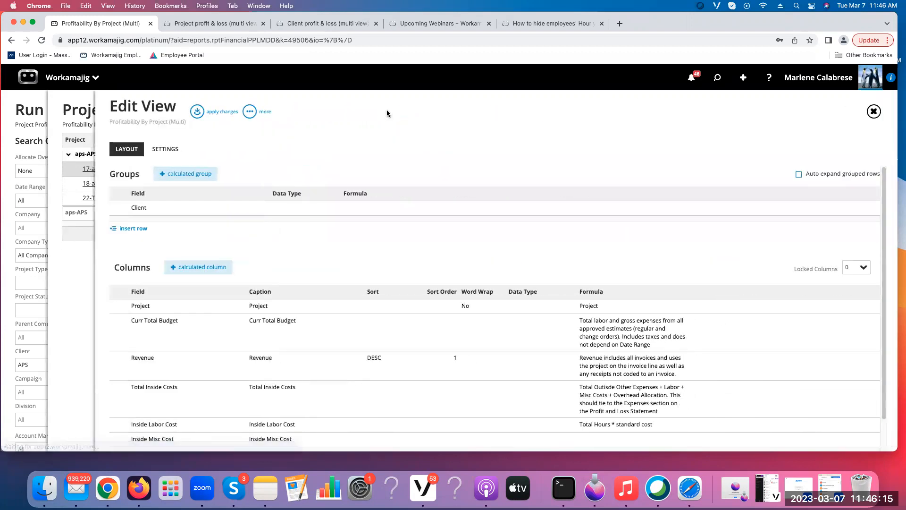
left_click(254, 116)
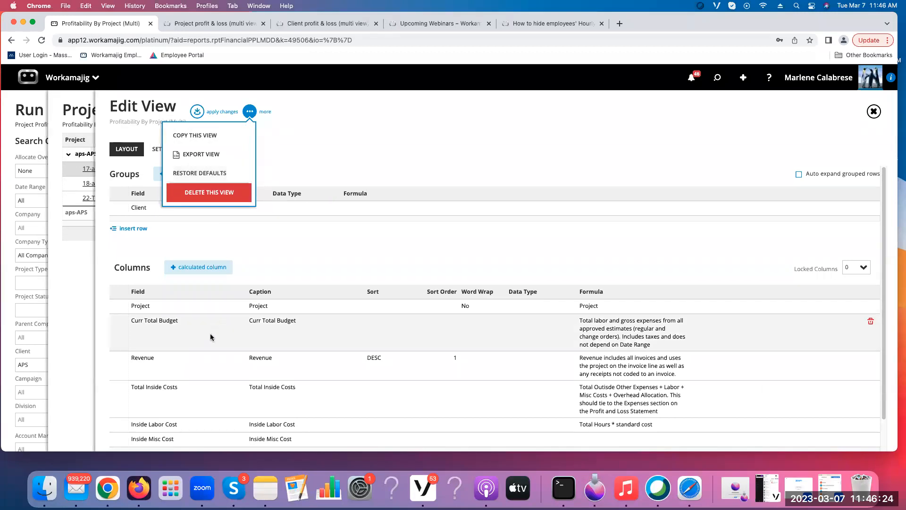
scroll(217, 319, "down", 2)
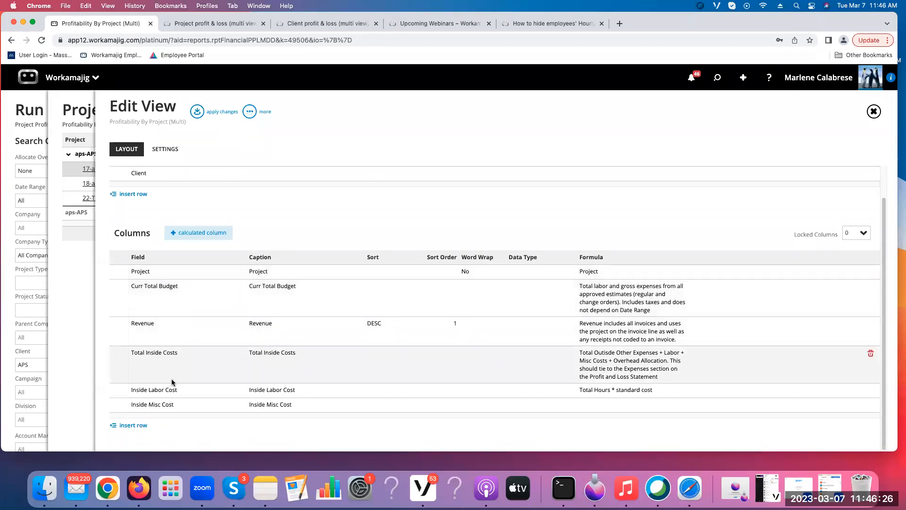
scroll(185, 367, "up", 1)
scroll(186, 367, "up", 2)
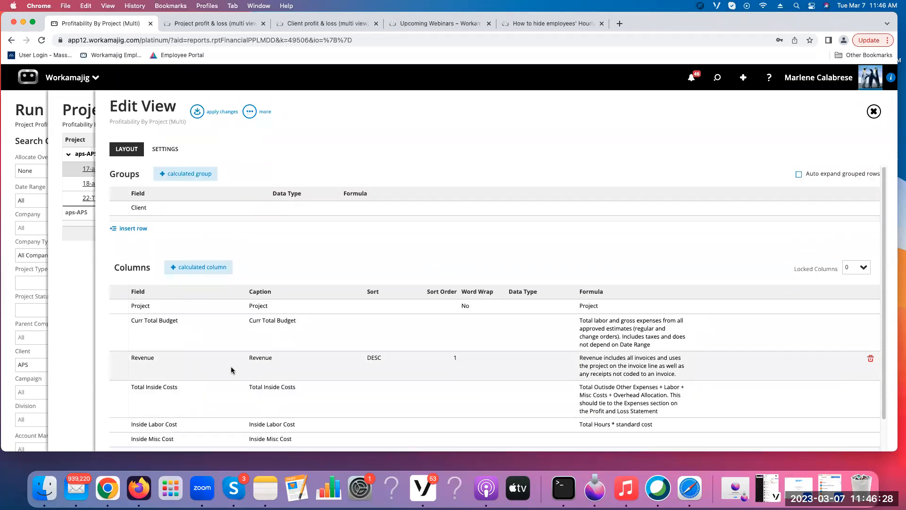
left_click(251, 114)
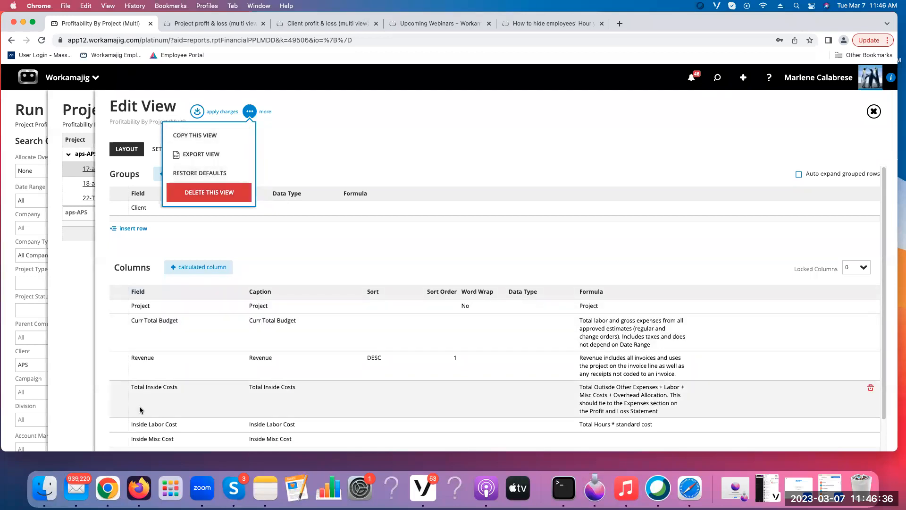
left_click(226, 137)
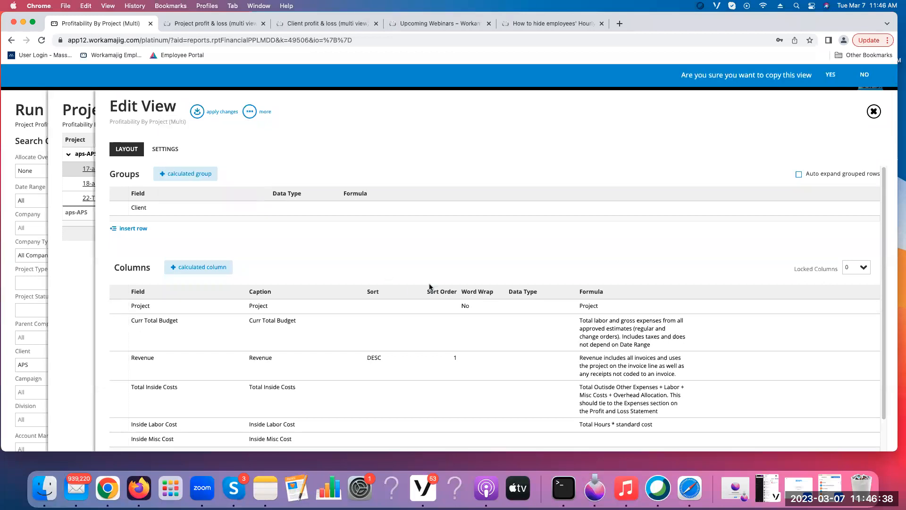
left_click(830, 75)
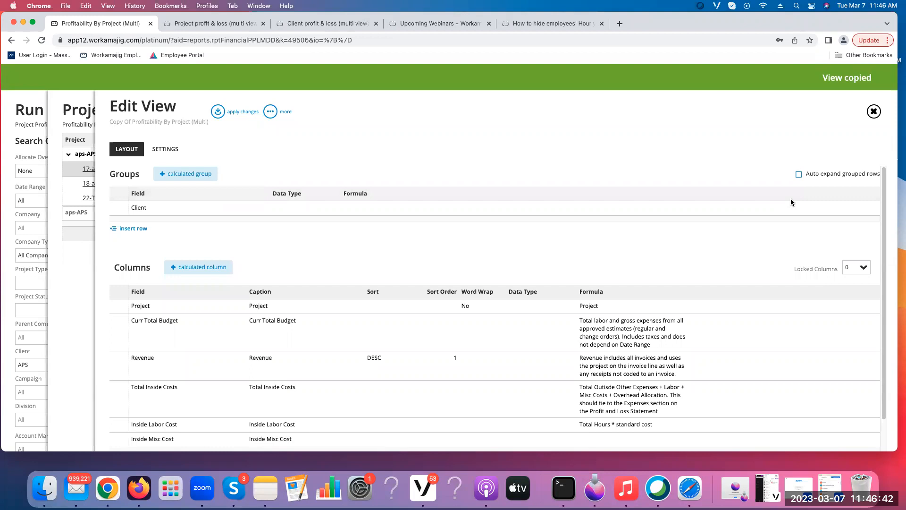
- Restore the copied view's default columns, apply them to the report, and memorize the changed layout
left_click(269, 111)
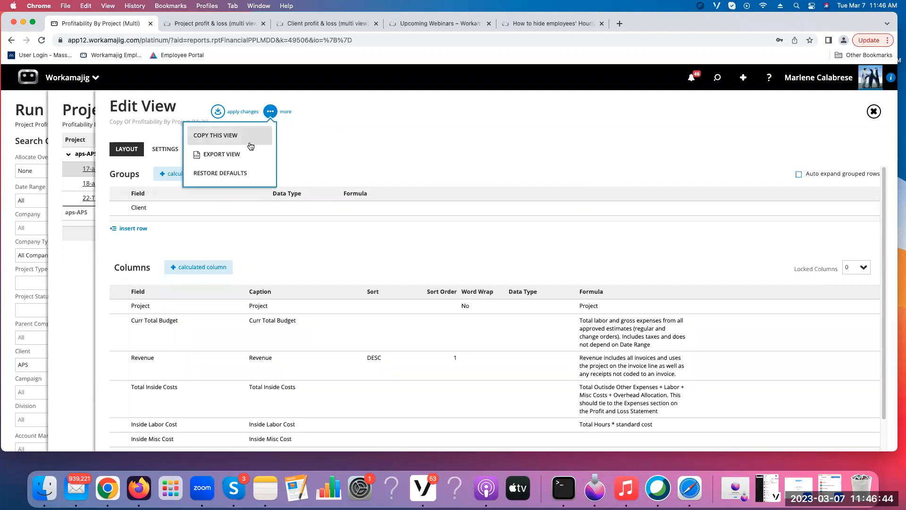
left_click(238, 173)
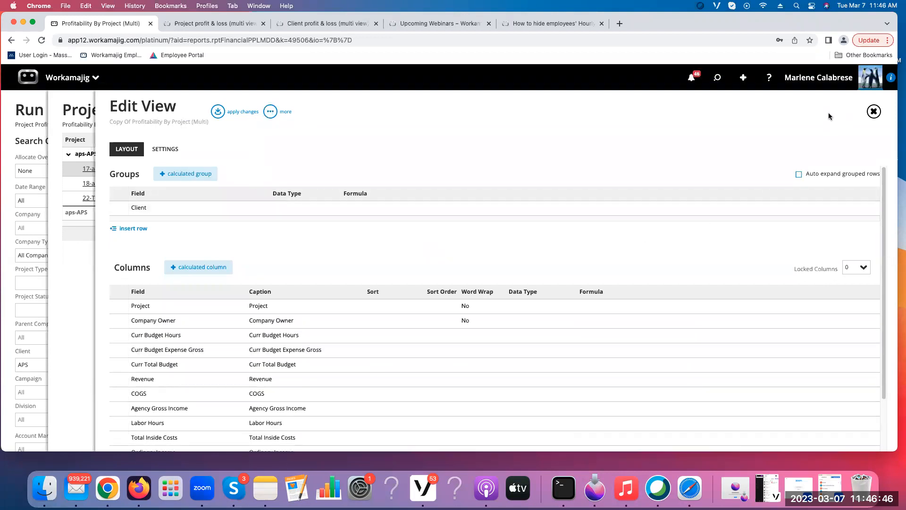
left_click(217, 111)
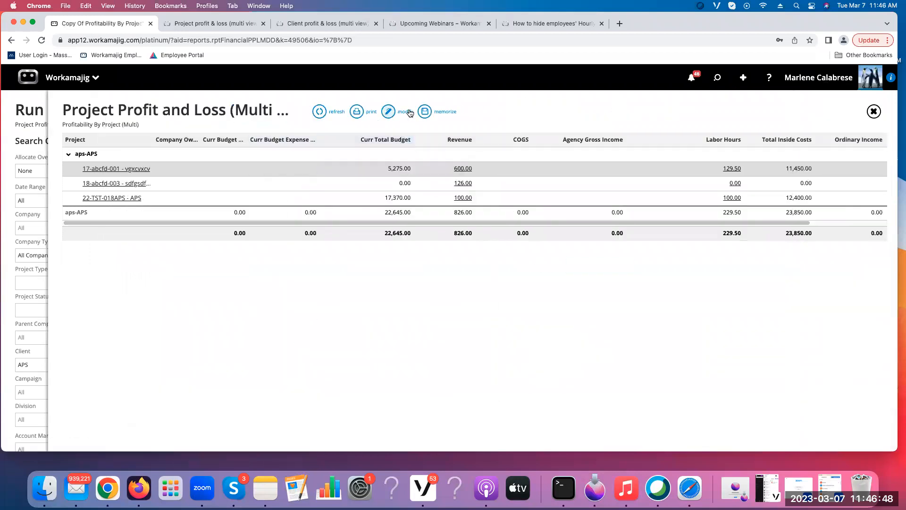
left_click(426, 112)
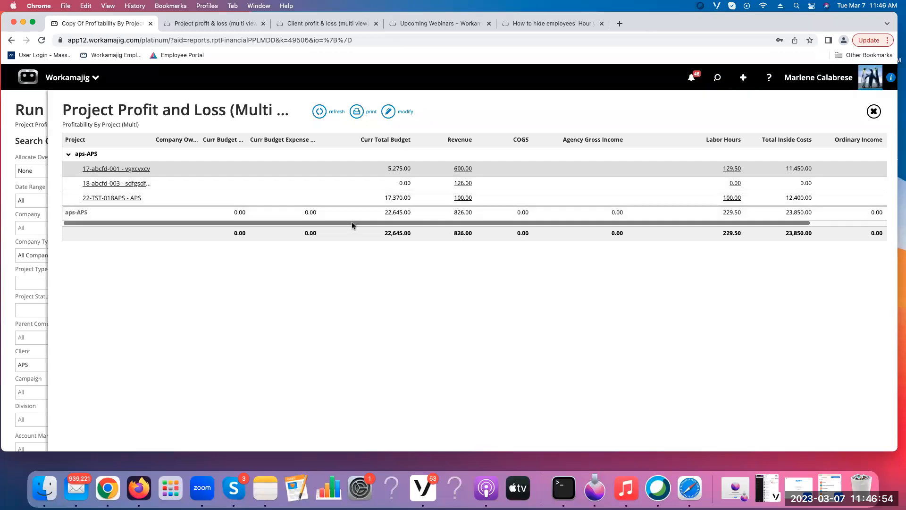
scroll(325, 224, "right", 2)
scroll(379, 226, "right", 3)
scroll(377, 222, "left", 5)
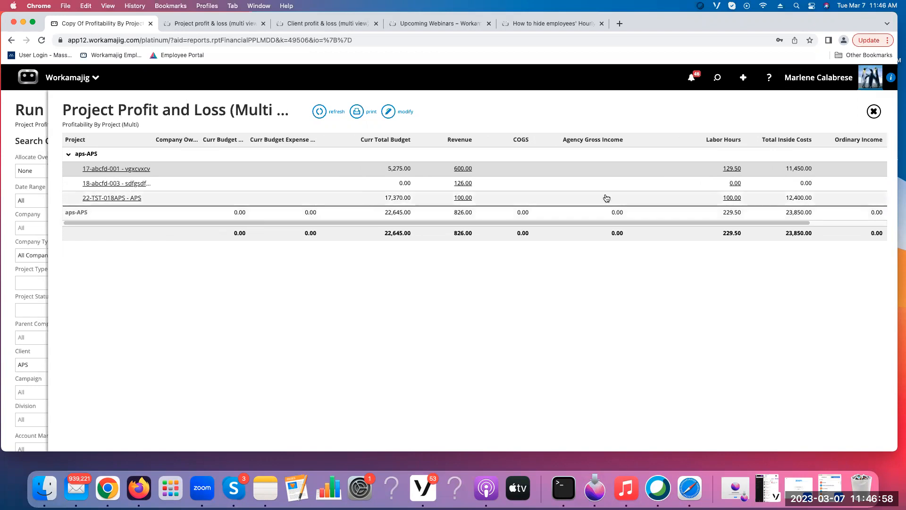
- Return to the report criteria and run the report with the Copy Of Profitability By Project (Multi) layout
left_click(873, 112)
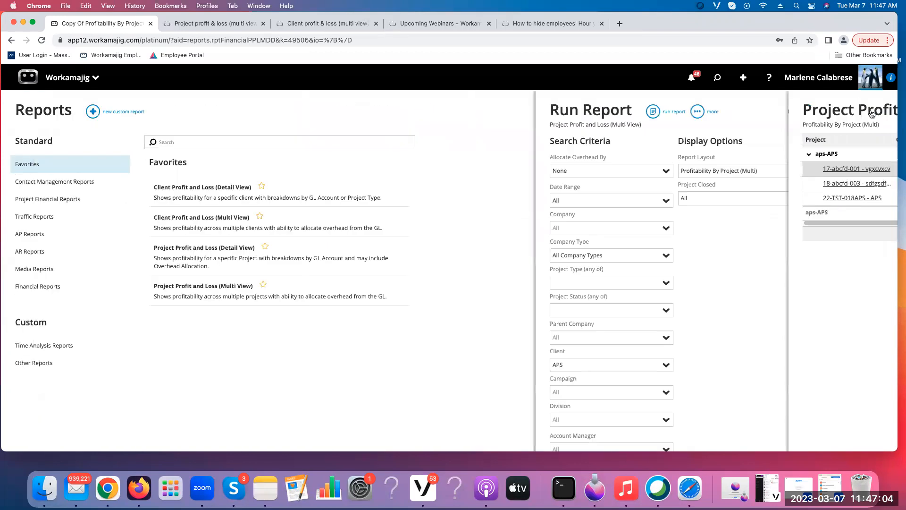
left_click(870, 170)
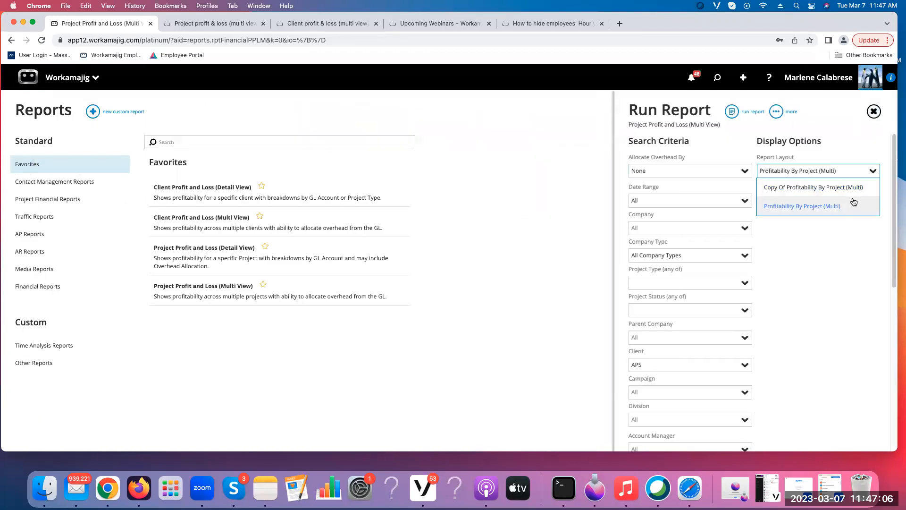
left_click(786, 189)
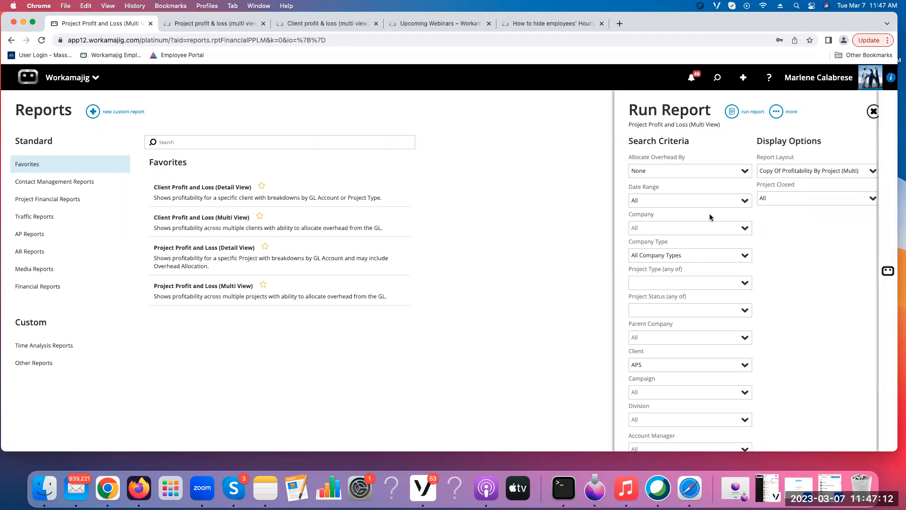
left_click(737, 111)
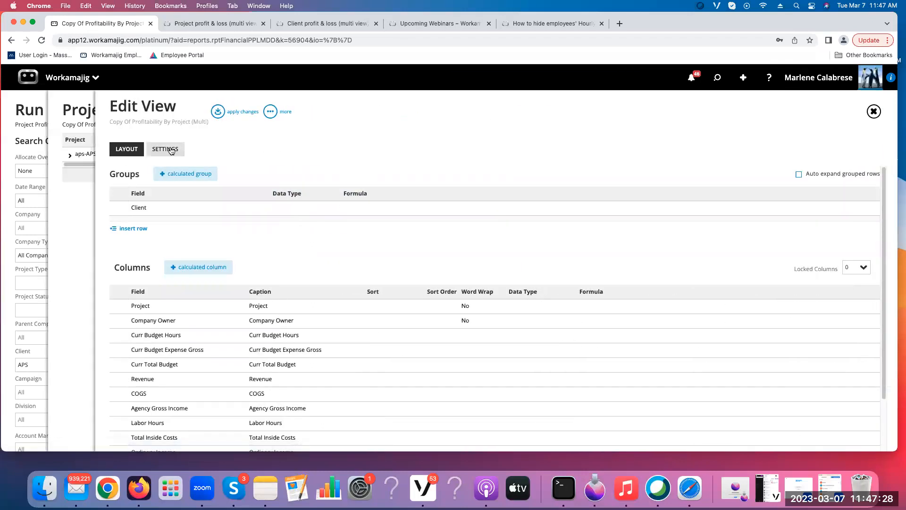
- Make the copied view non-private and visible to Account mngrs, Accounting, Administrator/IT, Clients, Creative/Production, Executive/Owner, Traffic/Project Manager and Vendors/Freelancers
left_click(171, 150)
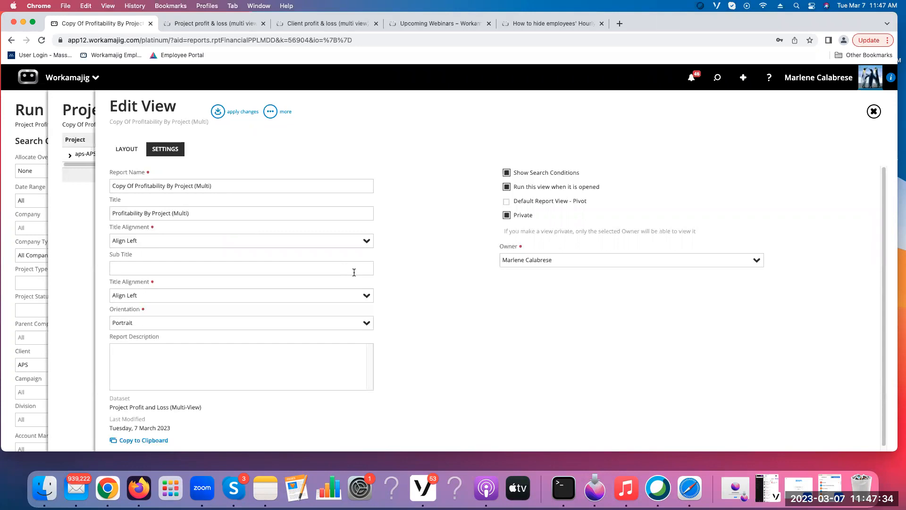
left_click(506, 217)
left_click(557, 294)
left_click(777, 140)
left_click(777, 140)
left_click(777, 140)
left_click(777, 140)
left_click(777, 140)
left_click(777, 139)
left_click(776, 139)
left_click(777, 140)
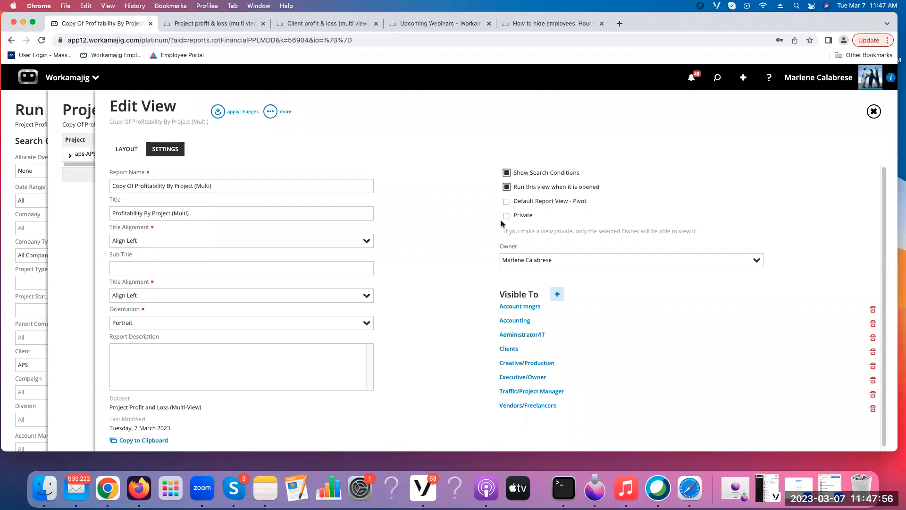
- Replace "Copy Of" in the report name with a person's first name in possessive form, keeping "Profitability By Project (Multi)"
left_click_drag(134, 186, 112, 186)
key("BackSpace")
type("Cus")
key("BackSpace")
key("BackSpace")
type("indy's")
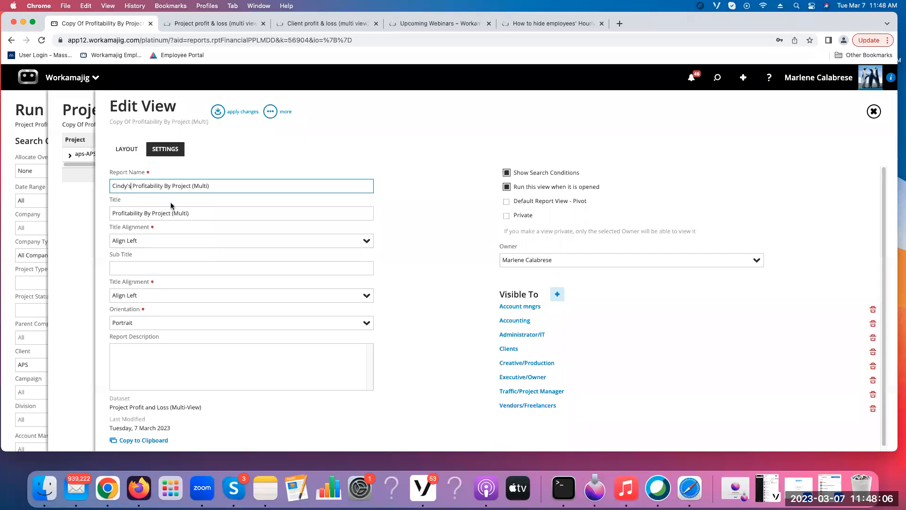
- Apply the renamed view's settings to the report and memorize them
left_click(228, 113)
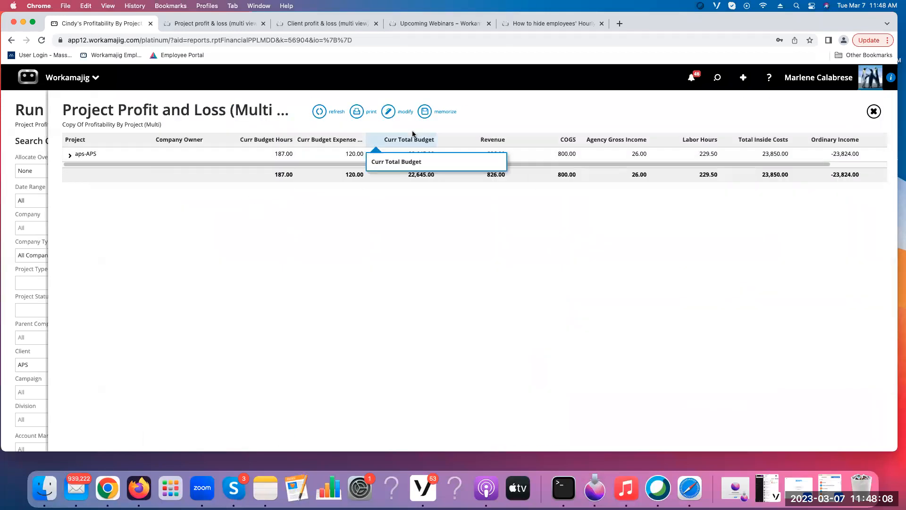
left_click(425, 111)
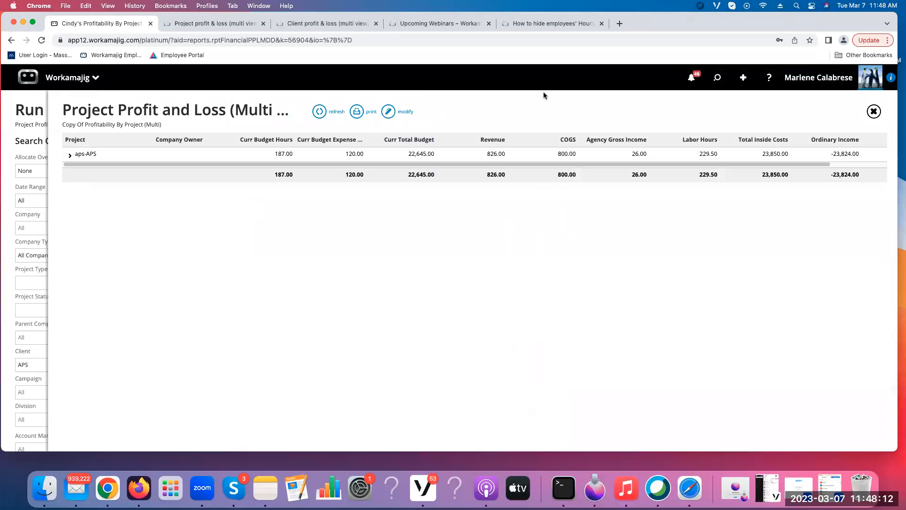
left_click_drag(730, 164, 614, 154)
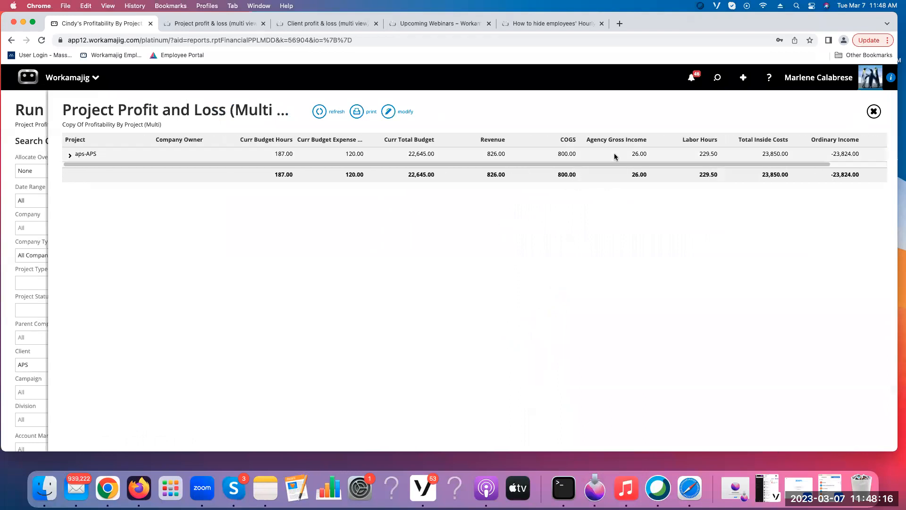
- Expand the aps-APS group and inspect the Labor Hours drill-down for project 22-TST-018APS
left_click(70, 156)
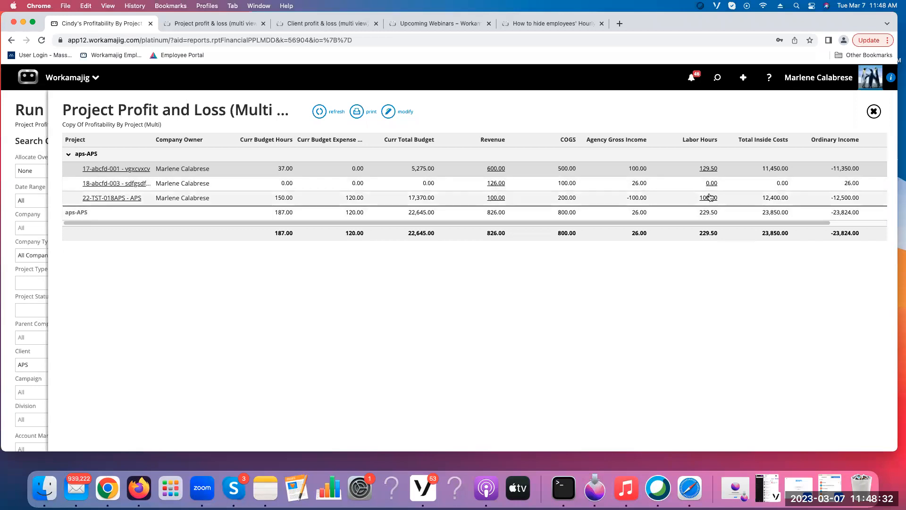
mouse_move(691, 139)
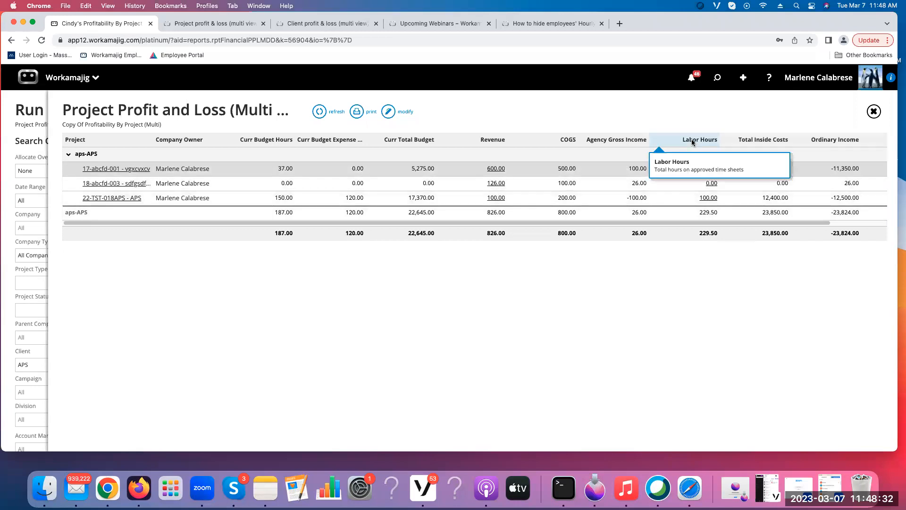
left_click(705, 199)
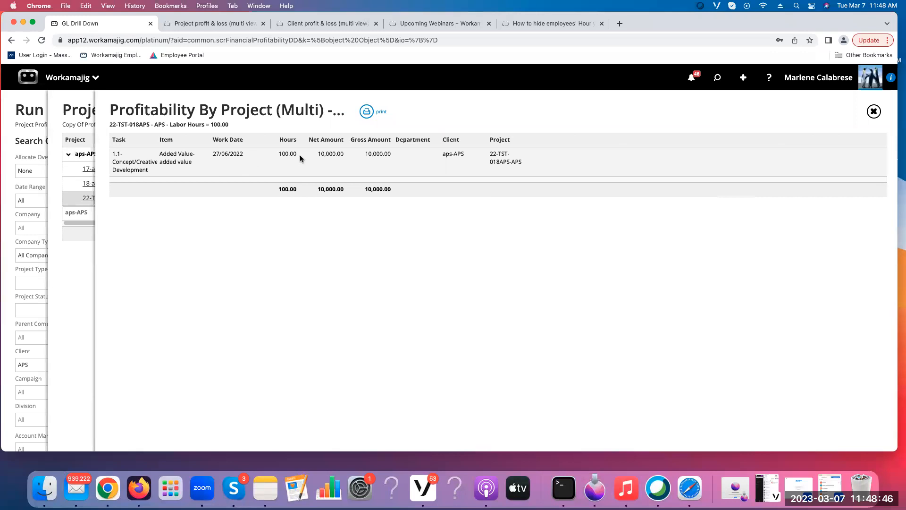
left_click(873, 111)
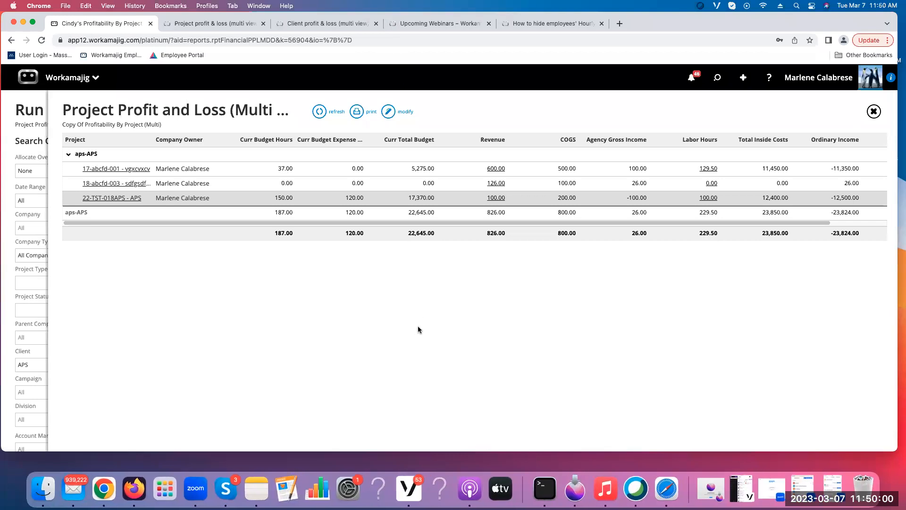
- View the project page of 22-TST-018APS from the report, and inspect the project's Revenue drill-down
left_click(112, 200)
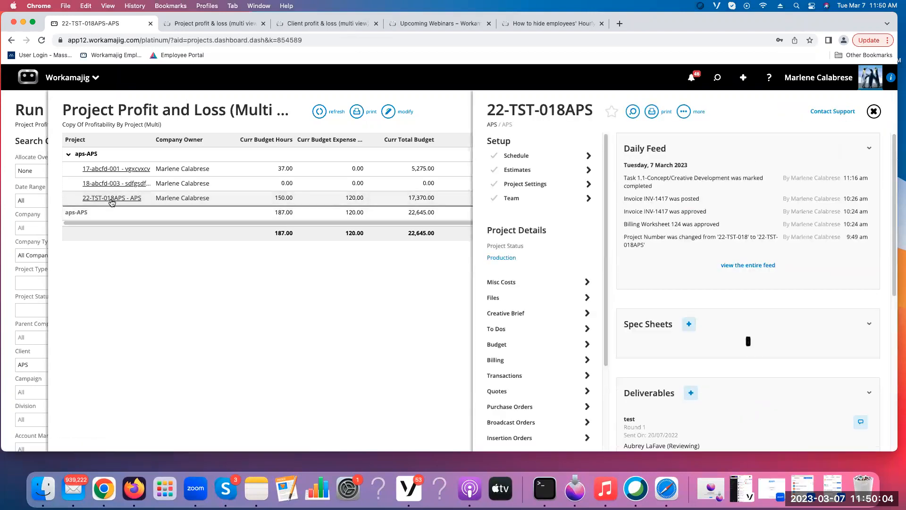
left_click(873, 111)
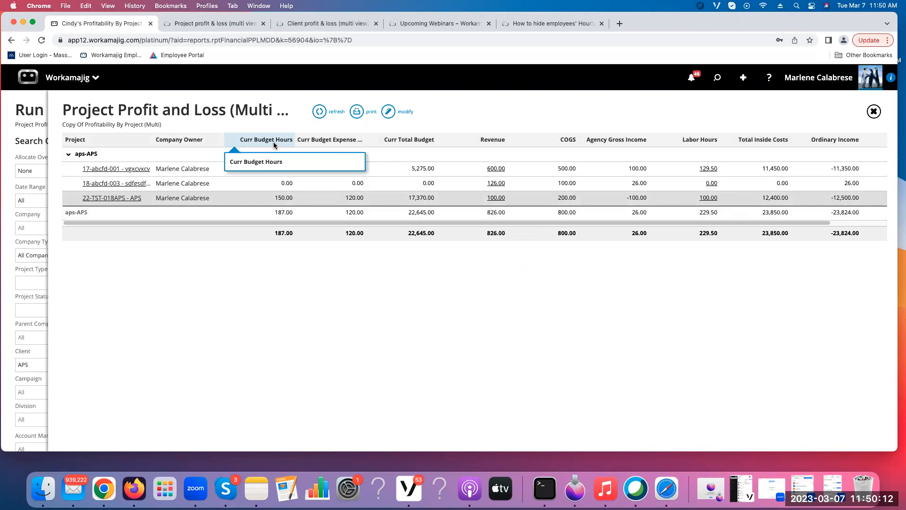
left_click(501, 199)
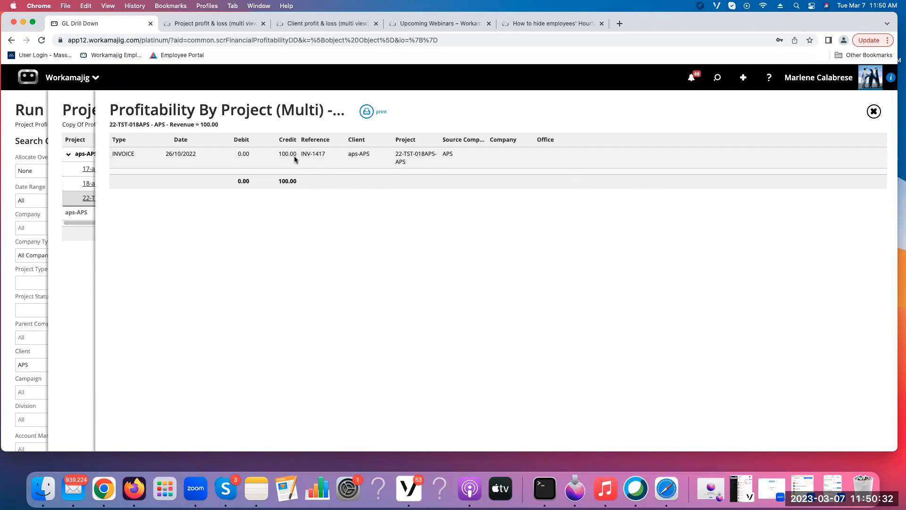
left_click(873, 112)
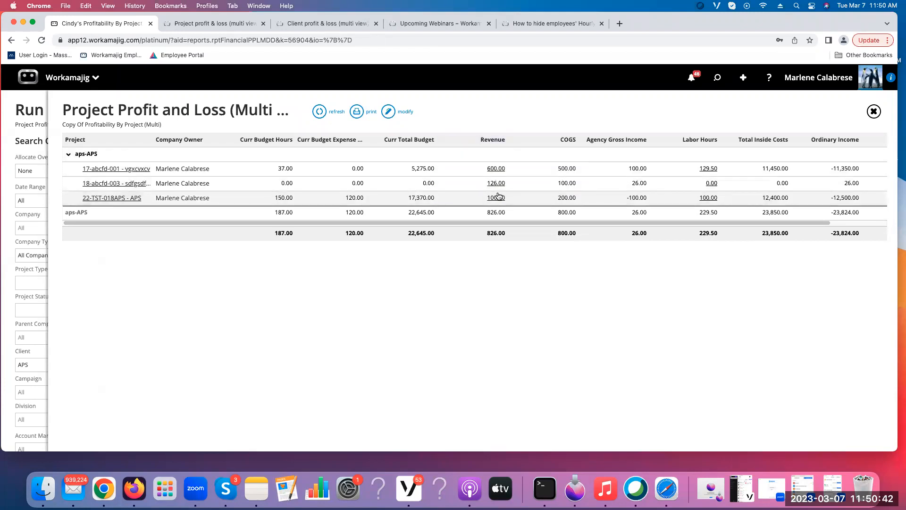
- Examine the Revenue and COGS column descriptions and the report's columns through Net Profit, and return to the report criteria
mouse_move(494, 144)
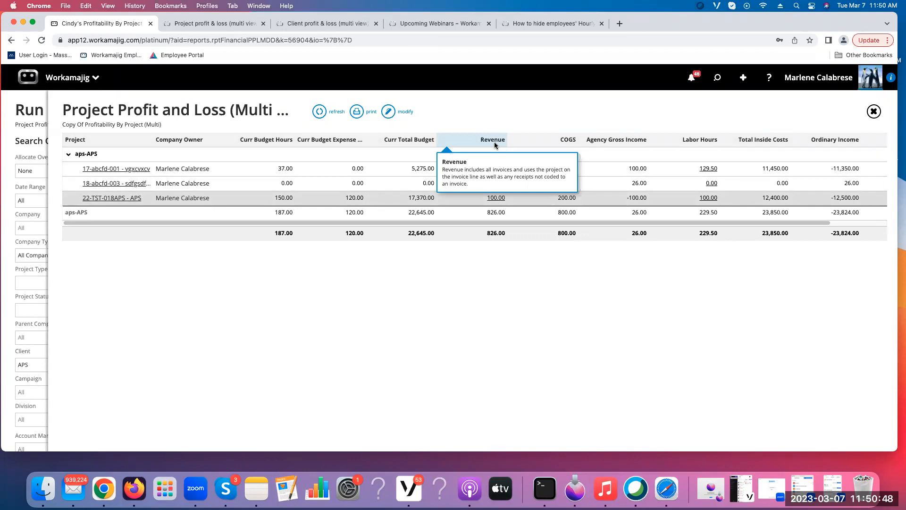
mouse_move(559, 144)
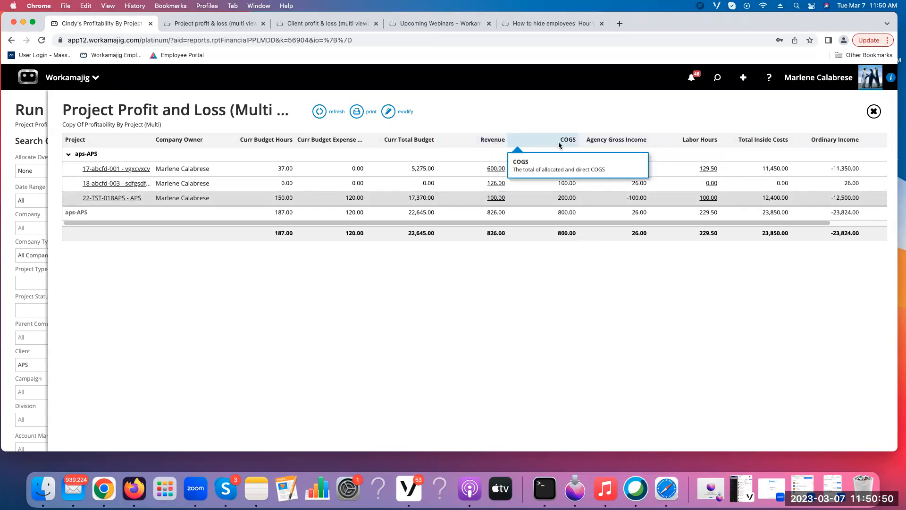
mouse_move(601, 144)
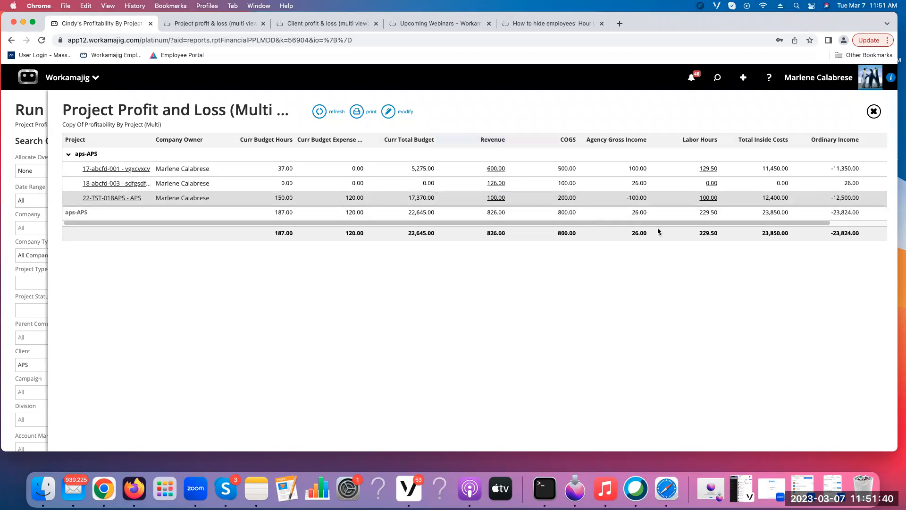
left_click_drag(668, 227, 771, 229)
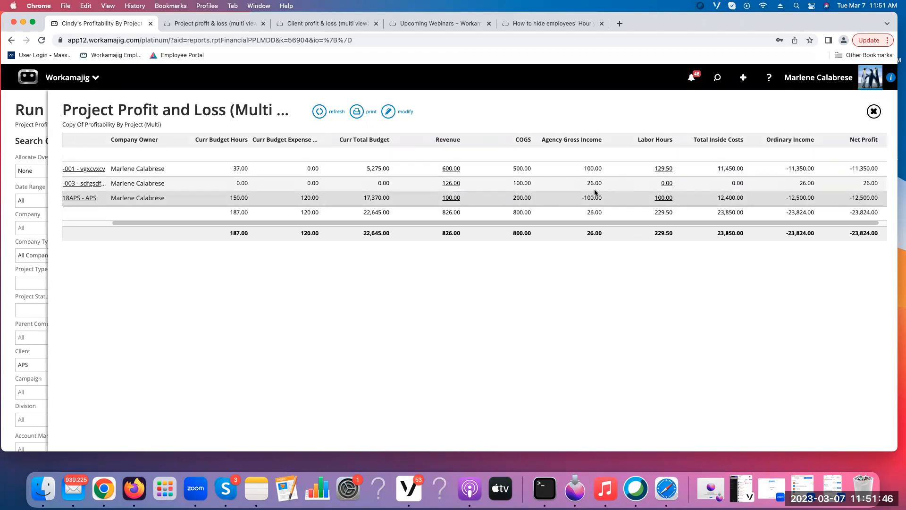
left_click(873, 113)
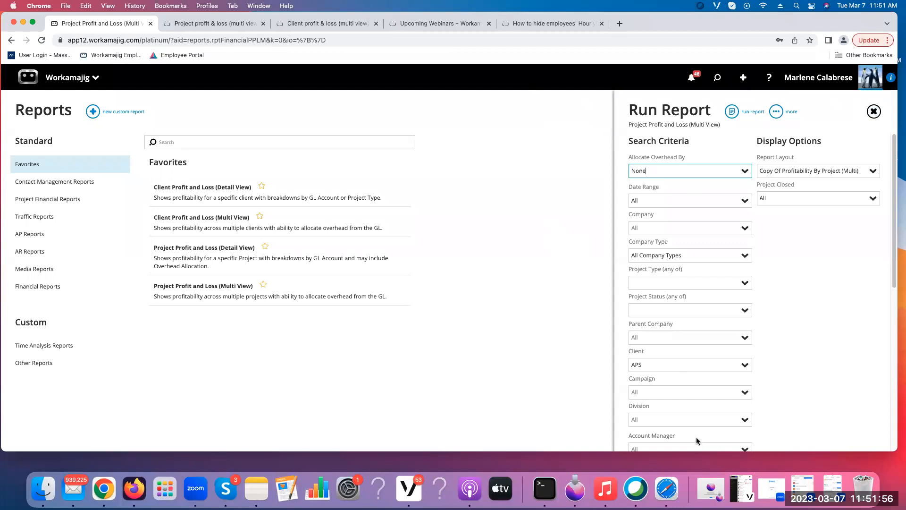
- Review the available report layouts and the Project Closed choices, keep that filter on All, and close the report criteria
left_click(872, 171)
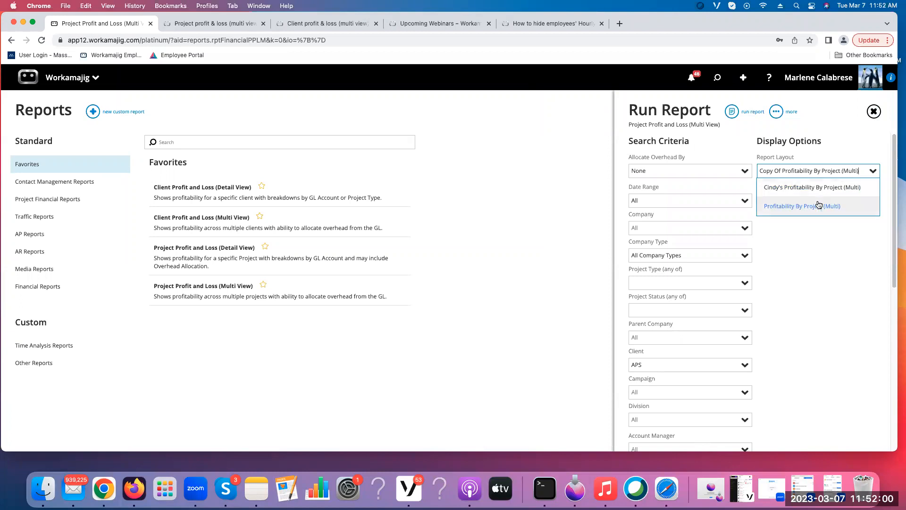
left_click(860, 131)
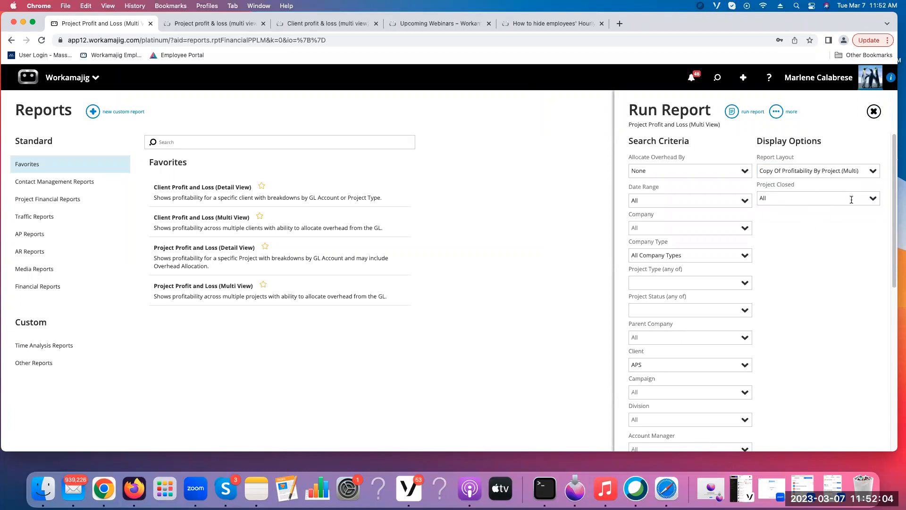
left_click(871, 200)
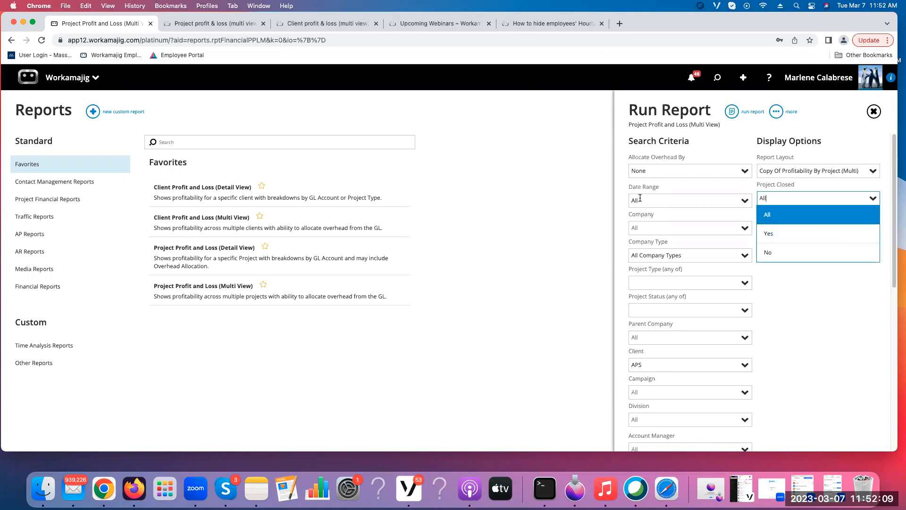
left_click(777, 214)
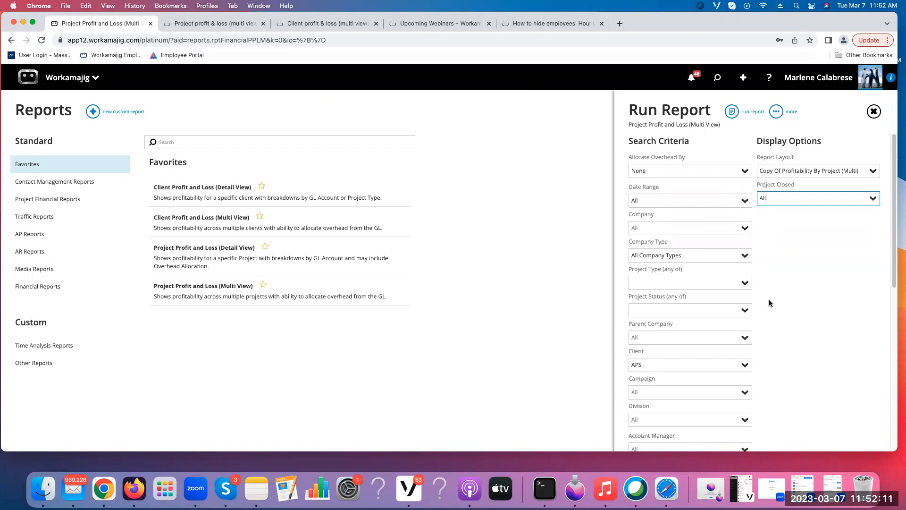
left_click(873, 199)
left_click(819, 234)
left_click(872, 198)
left_click(810, 213)
left_click(872, 112)
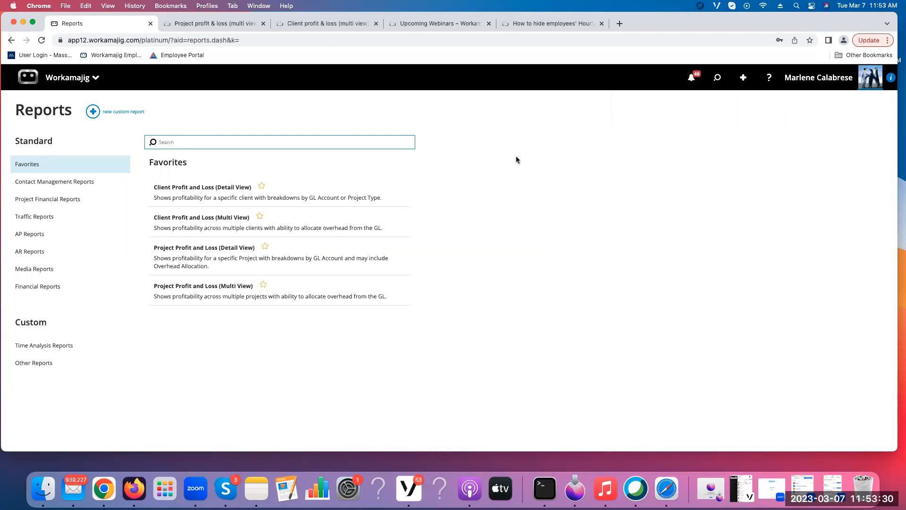
- Open the Project Profit and Loss (Detail View) criteria, set the date range to All, and check Comparative before returning to Single Range
left_click(186, 253)
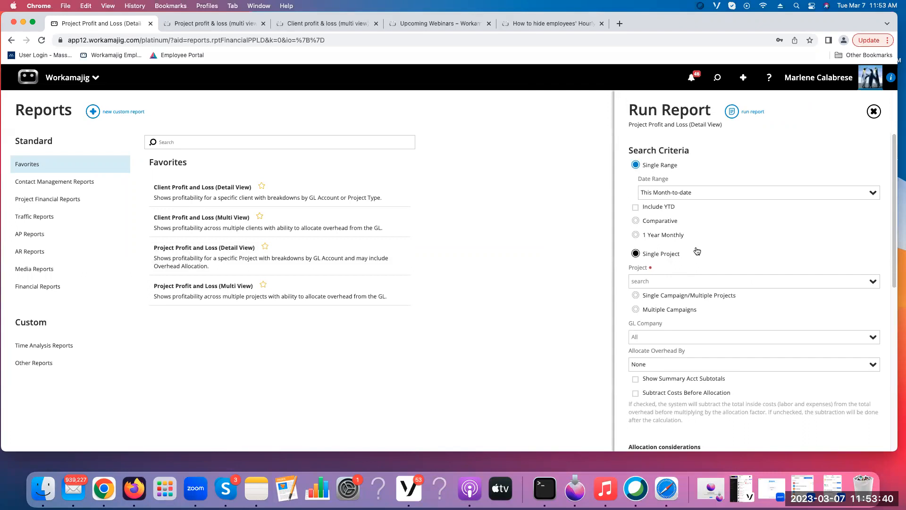
left_click(871, 193)
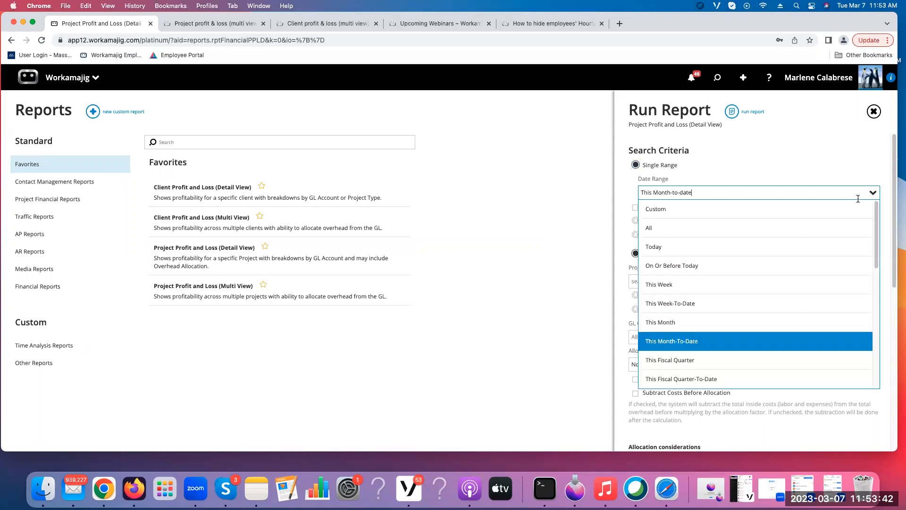
left_click(679, 232)
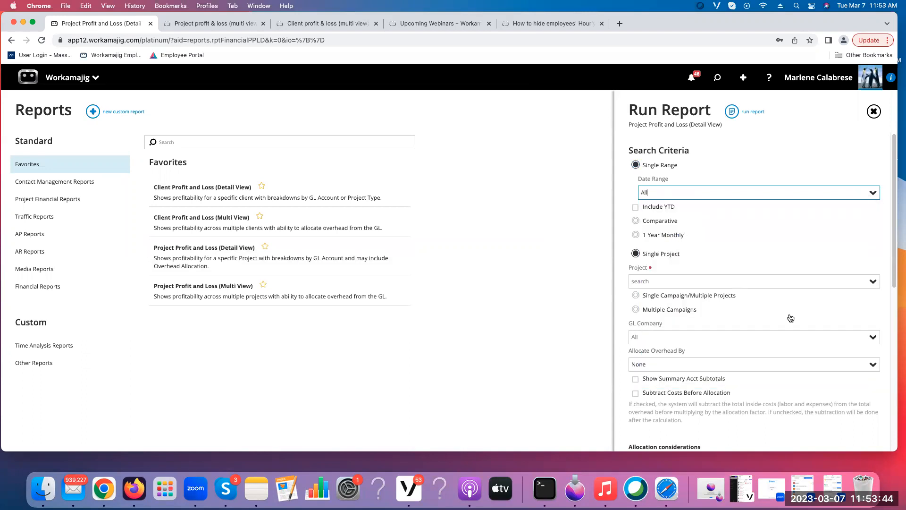
left_click(636, 220)
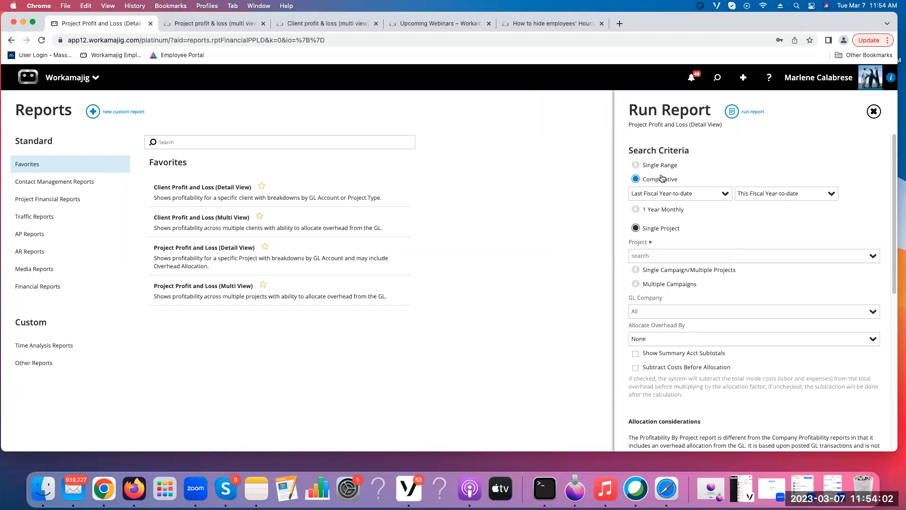
left_click(636, 165)
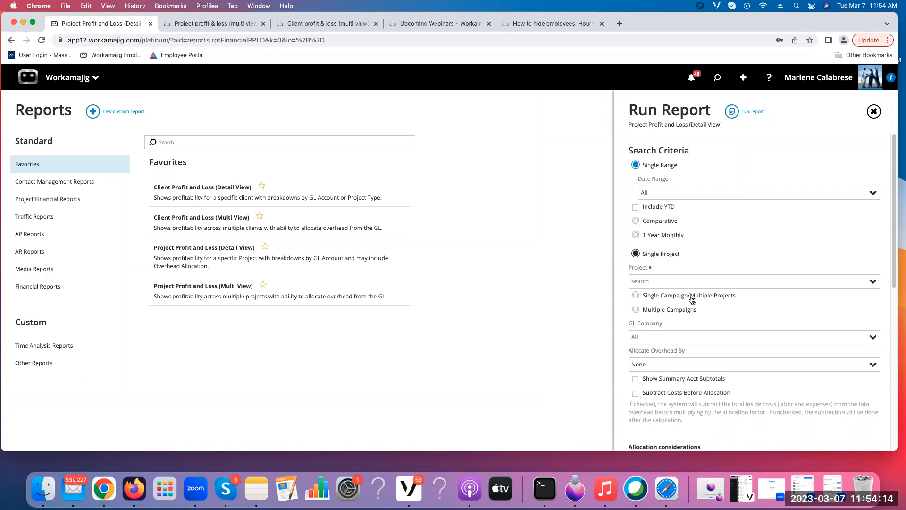
- Choose 22-TST-018APS as the report's project, and check the Multiple Campaigns option before returning to Single Project
left_click(652, 282)
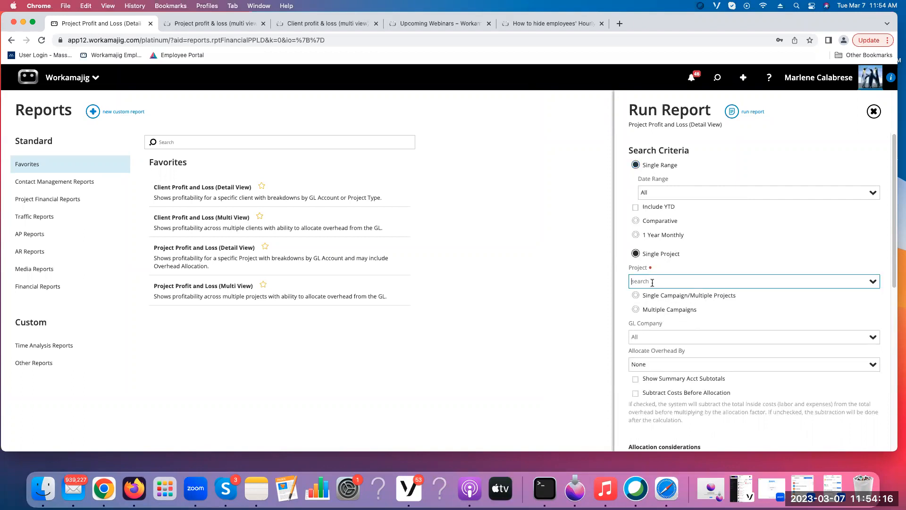
type("018")
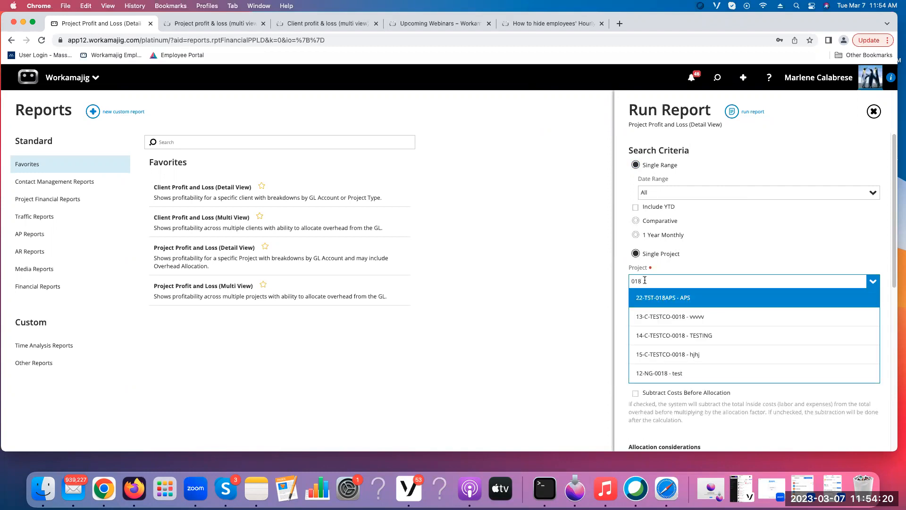
left_click(662, 299)
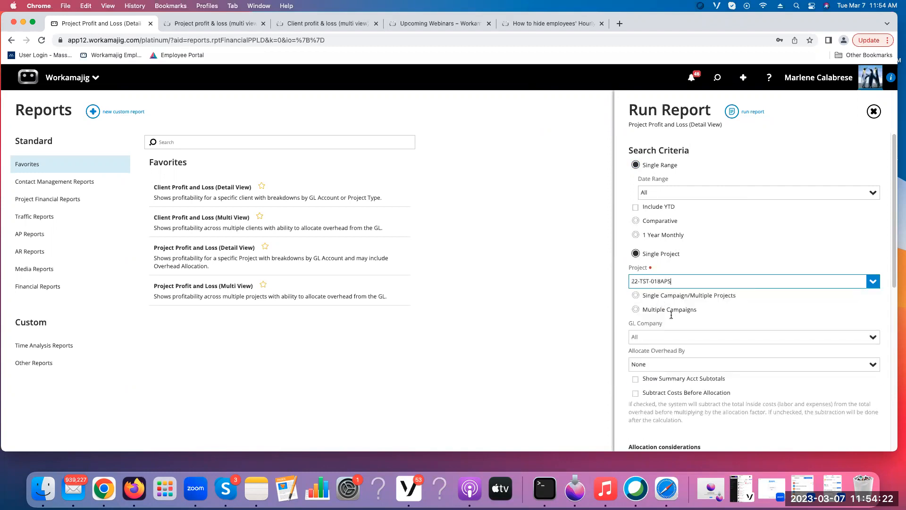
left_click(648, 311)
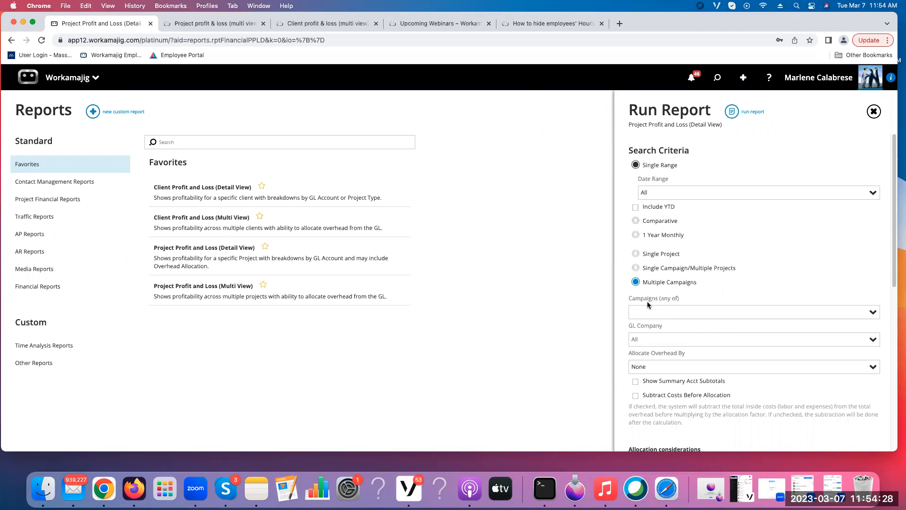
left_click(636, 253)
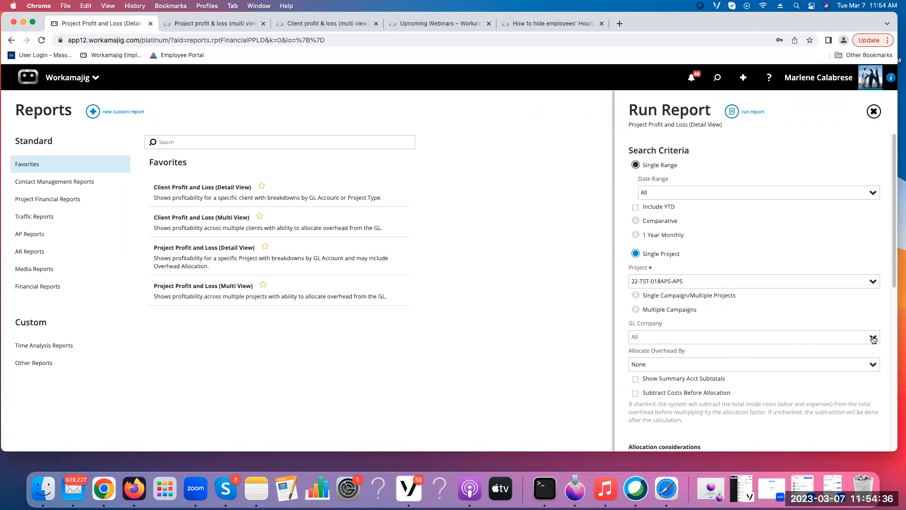
- Examine the overhead allocation settings and the allocation considerations text in the report criteria
left_click(653, 363)
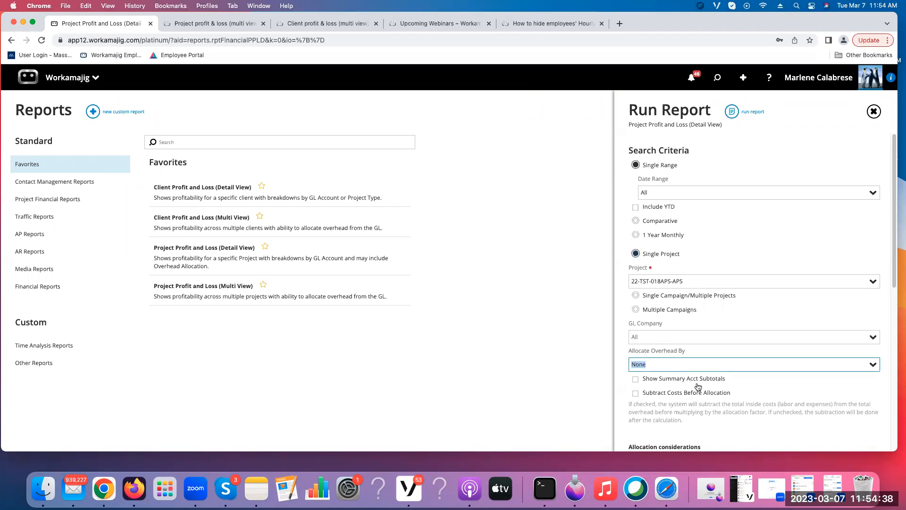
scroll(710, 404, "down", 2)
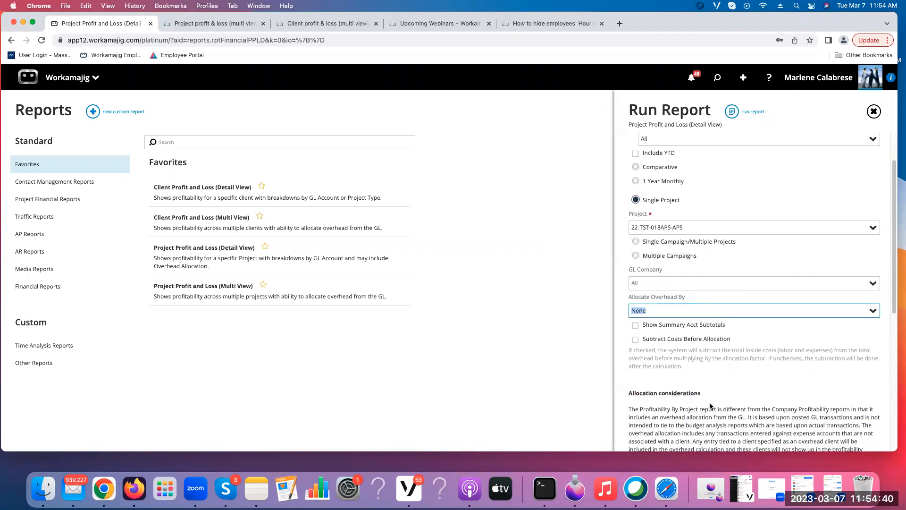
scroll(710, 405, "down", 2)
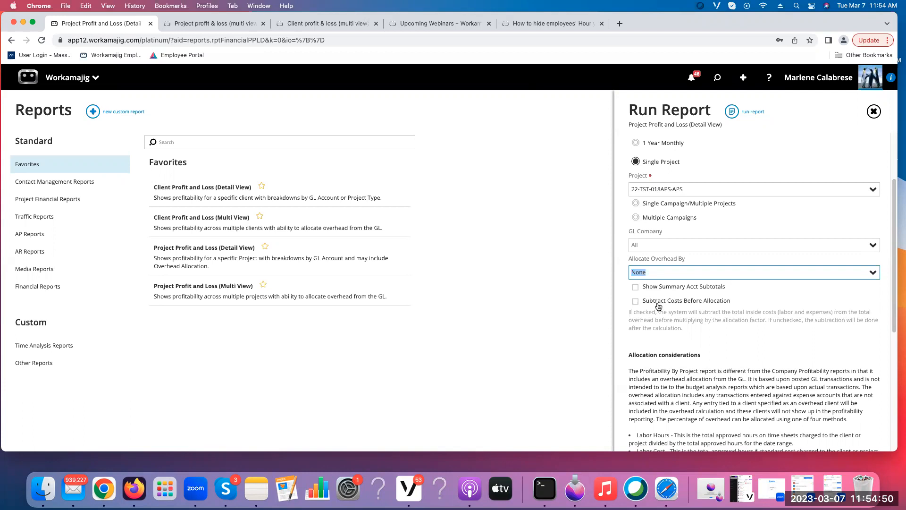
scroll(699, 407, "down", 3)
scroll(699, 407, "down", 6)
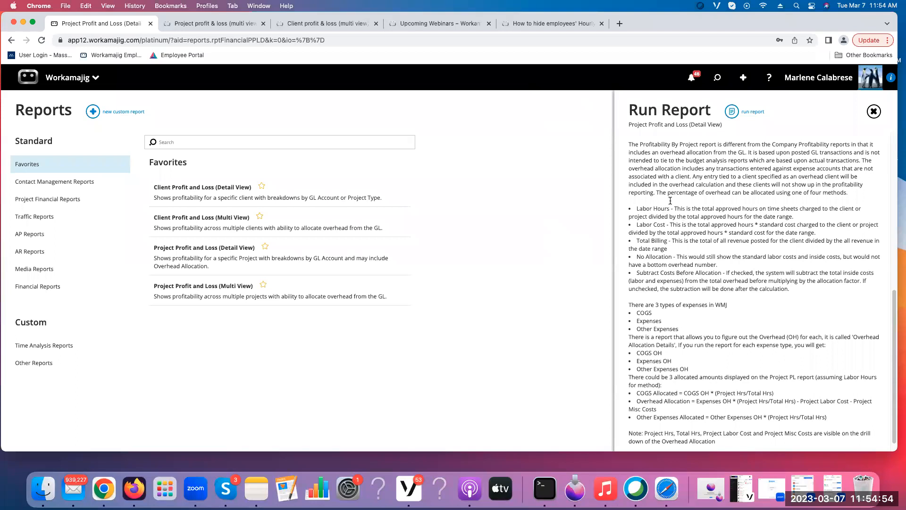
- Highlight the line about the three expense types in the overhead allocation notes, and close the report criteria
scroll(679, 306, "down", 1)
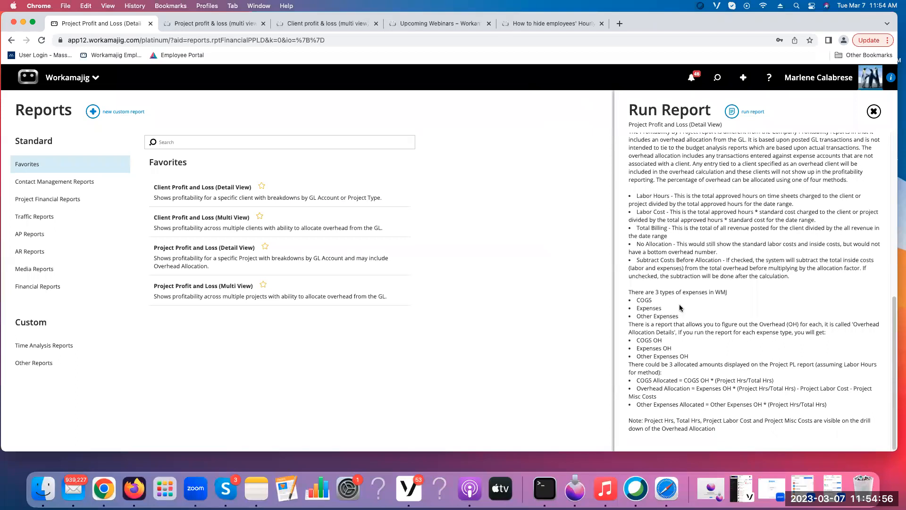
left_click_drag(628, 298, 728, 298)
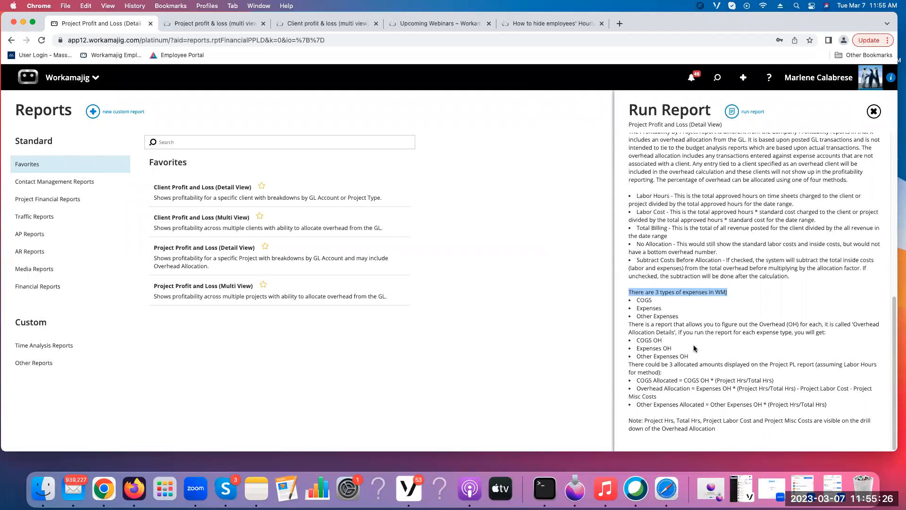
left_click(871, 112)
- Open the Client Profit and Loss (Multi View) criteria, set the date range to All, and check the available report layouts
left_click(242, 228)
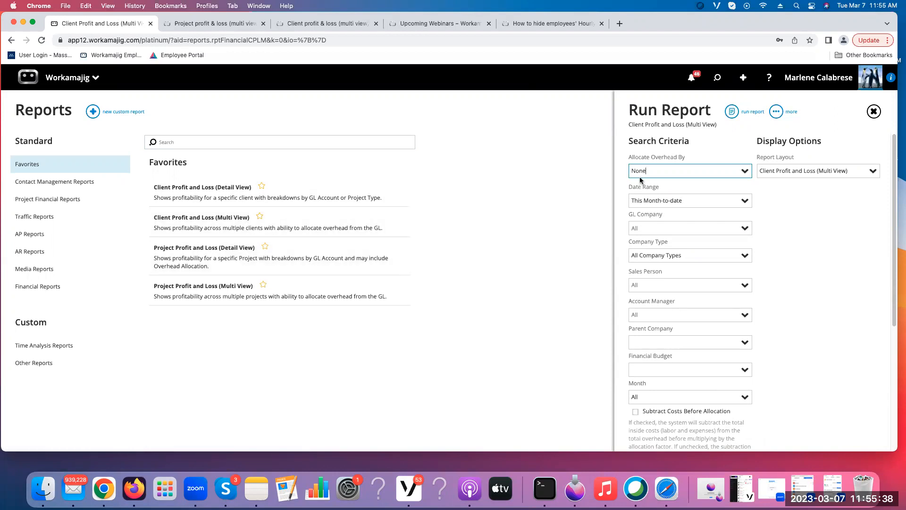
left_click(744, 202)
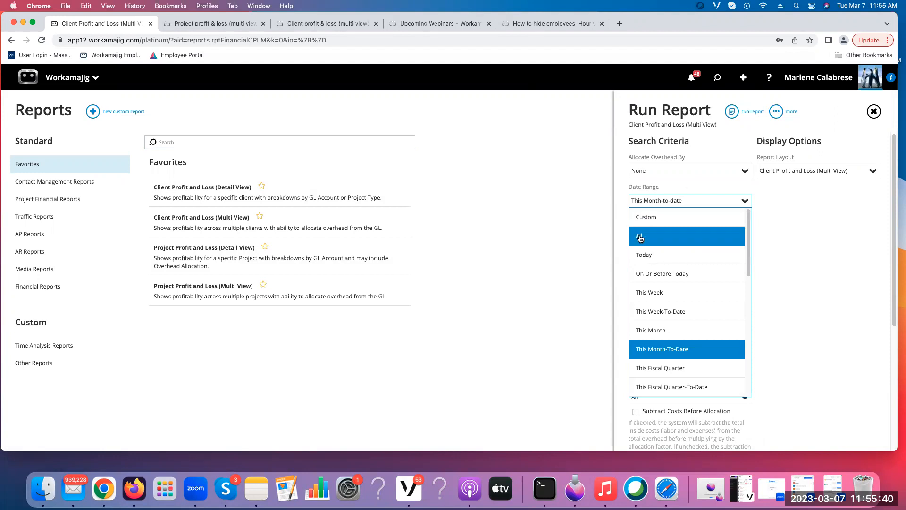
left_click(684, 234)
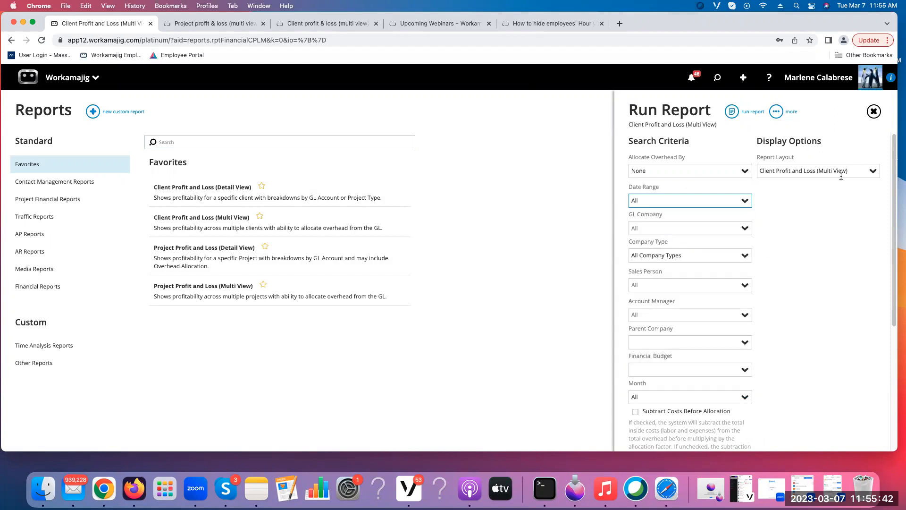
left_click(872, 171)
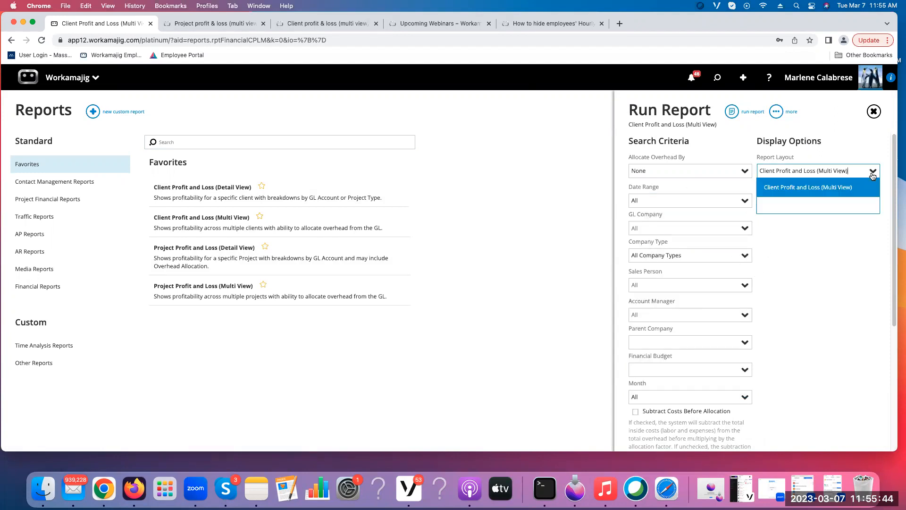
left_click(872, 174)
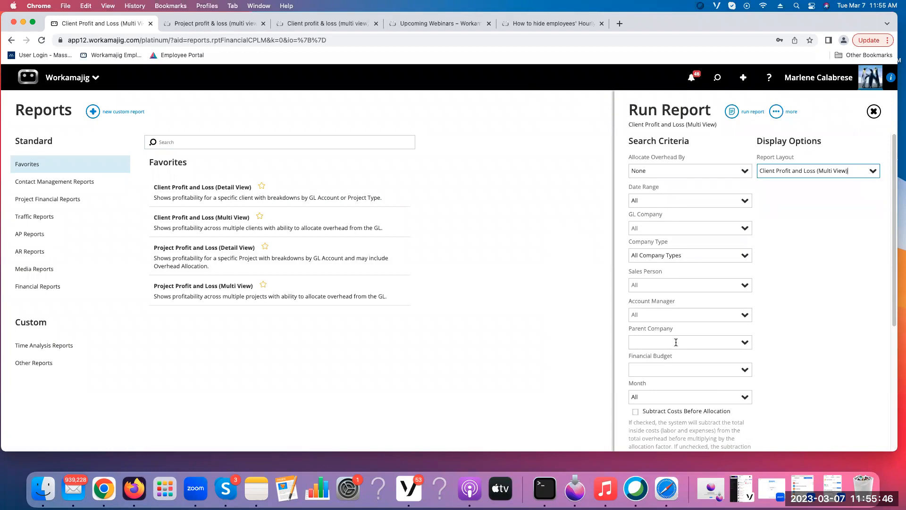
- Review the remaining search criteria and run the Client Profit and Loss (Multi View) report
scroll(676, 342, "down", 3)
scroll(675, 330, "up", 3)
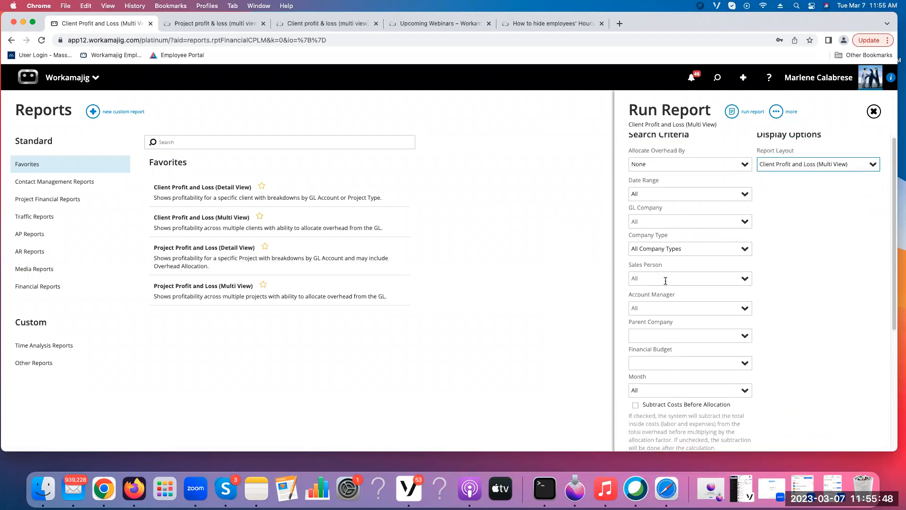
scroll(695, 341, "down", 1)
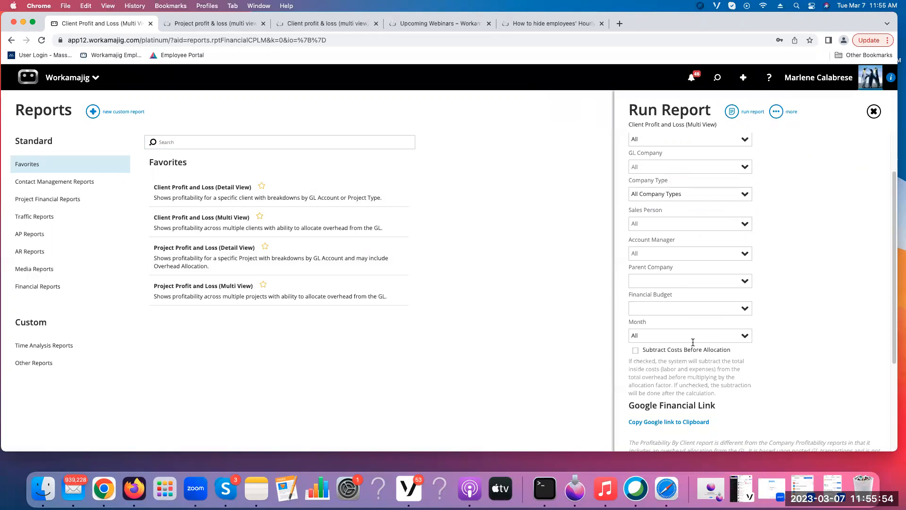
scroll(700, 283, "up", 1)
left_click(732, 113)
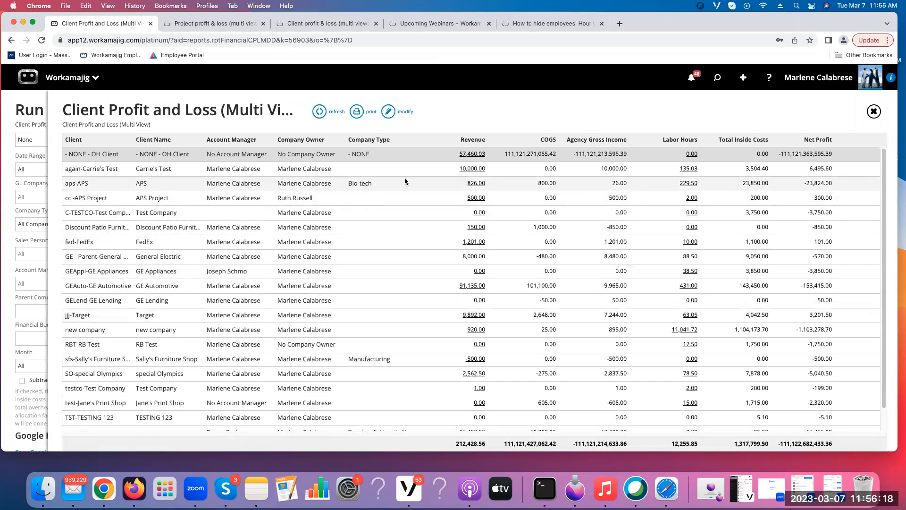
- Drill into the aps-APS client's revenue to examine its invoices, and close the drill-down and the report
left_click(474, 184)
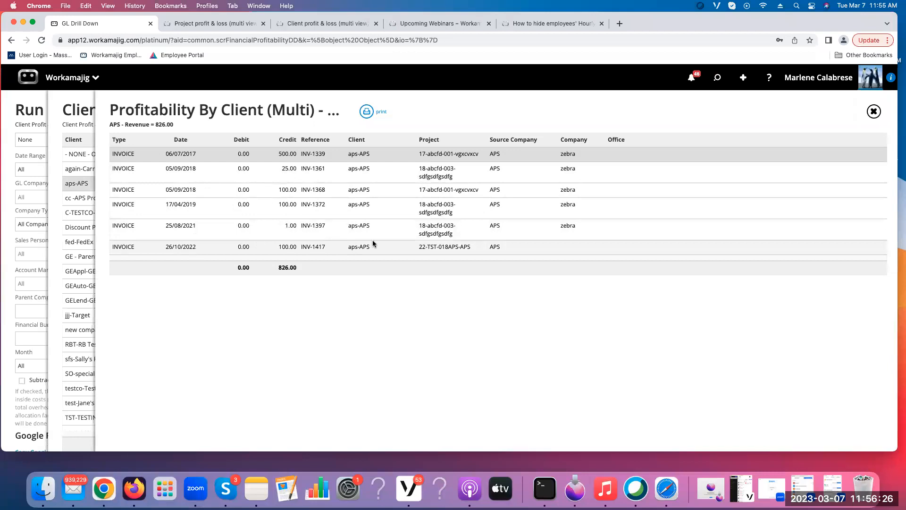
left_click(333, 155)
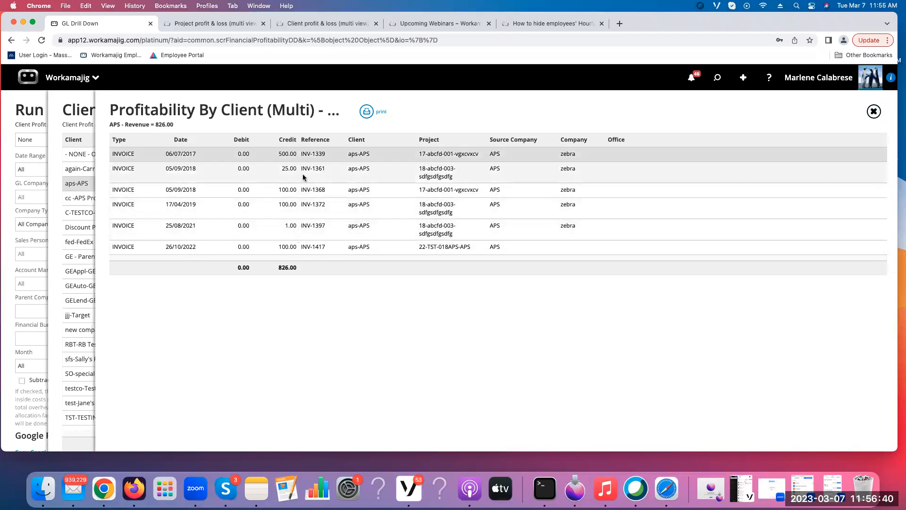
left_click(874, 111)
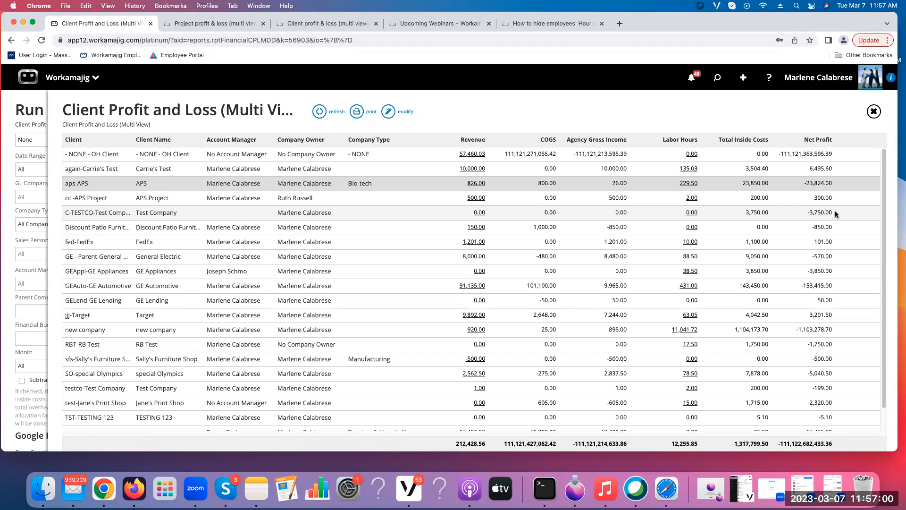
left_click(874, 112)
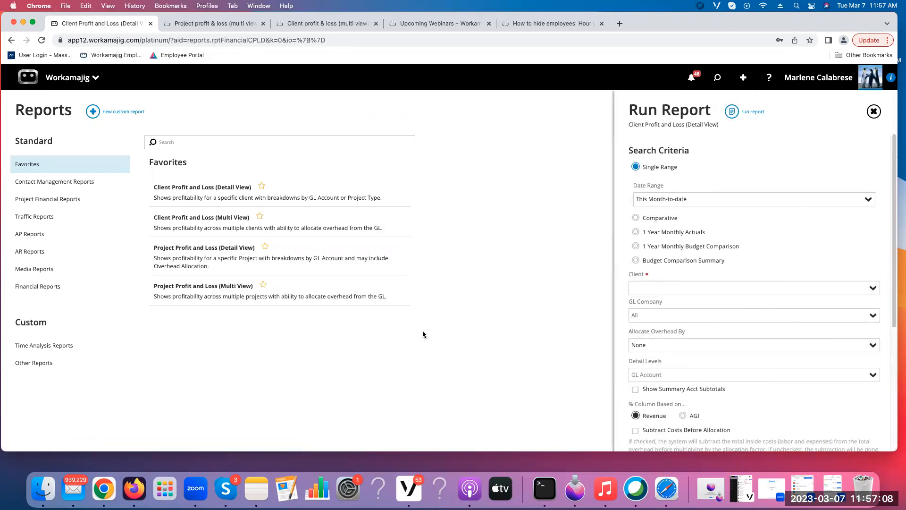
- Set the Client Profit and Loss (Detail View) date range to All, and check the Budget Comparison Summary budgets before returning to Single Range
left_click(868, 199)
left_click(820, 216)
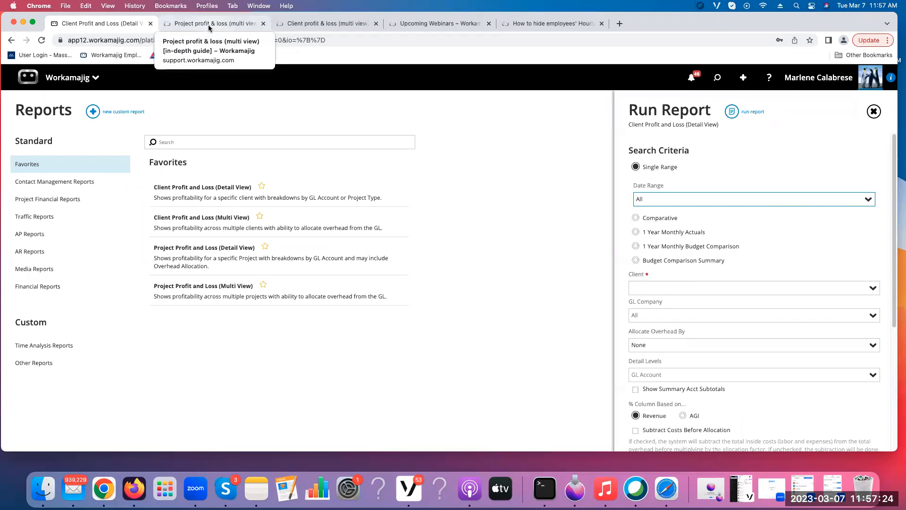
left_click(635, 261)
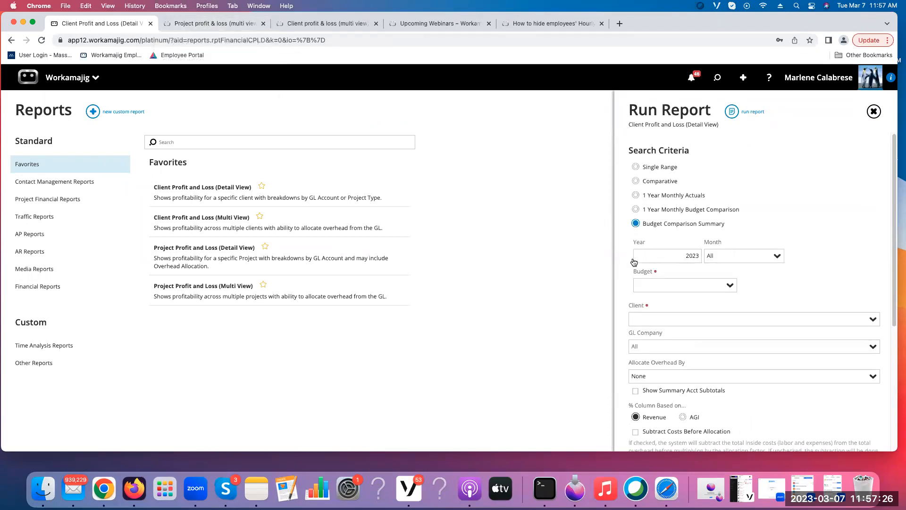
left_click(734, 289)
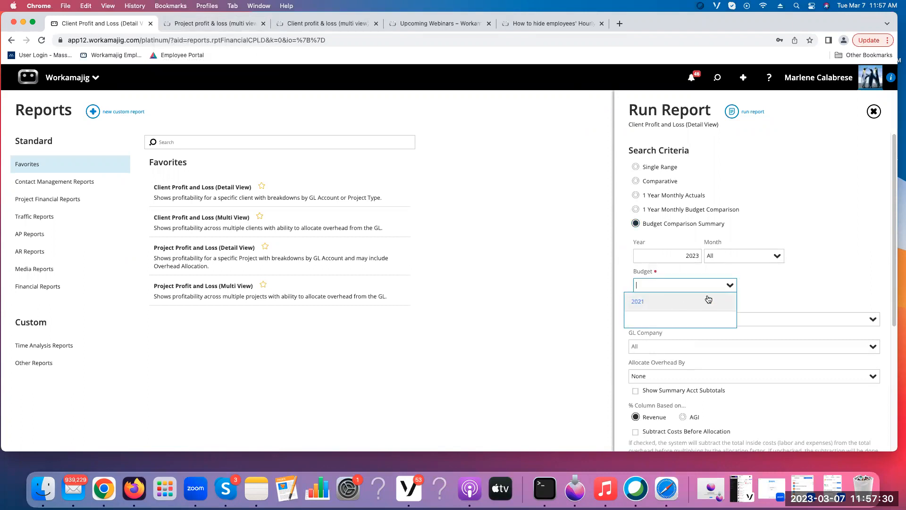
left_click(731, 285)
left_click(635, 223)
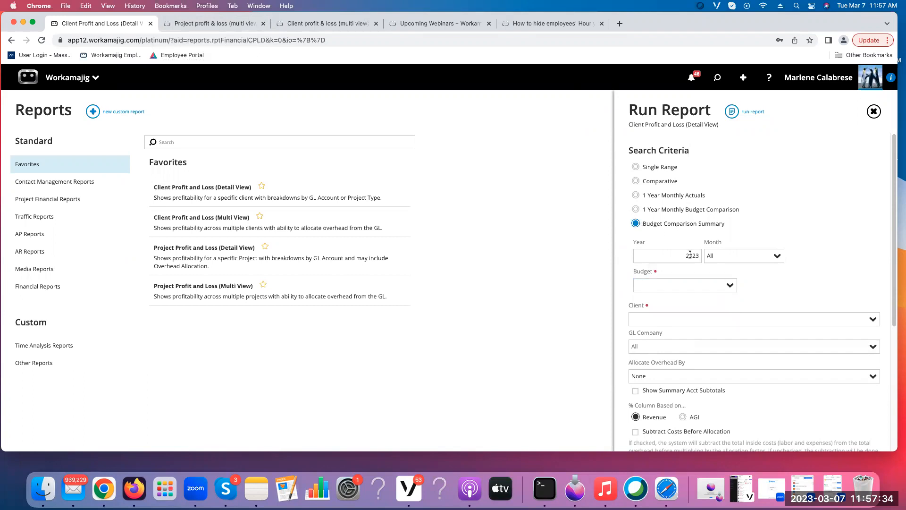
left_click(635, 166)
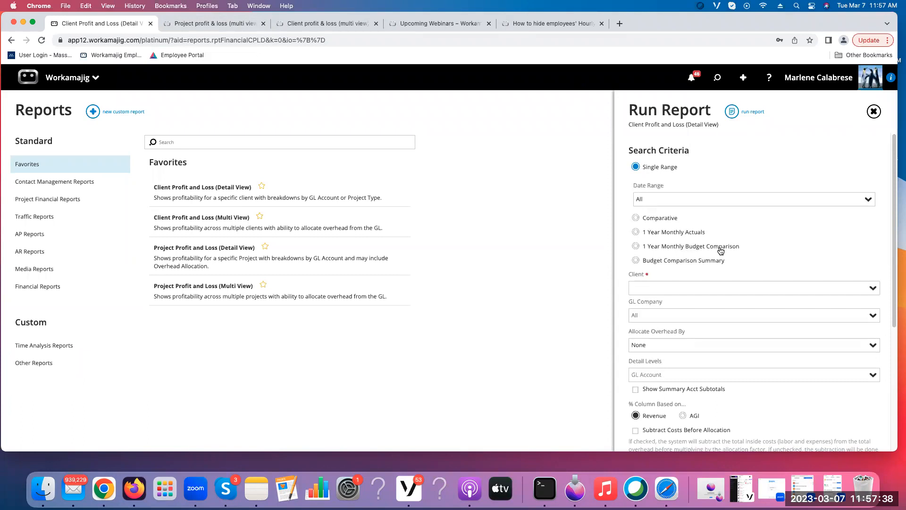
- Choose aps-APS as the client and run the Client Profit and Loss (Detail View) report
left_click(651, 288)
type("aps")
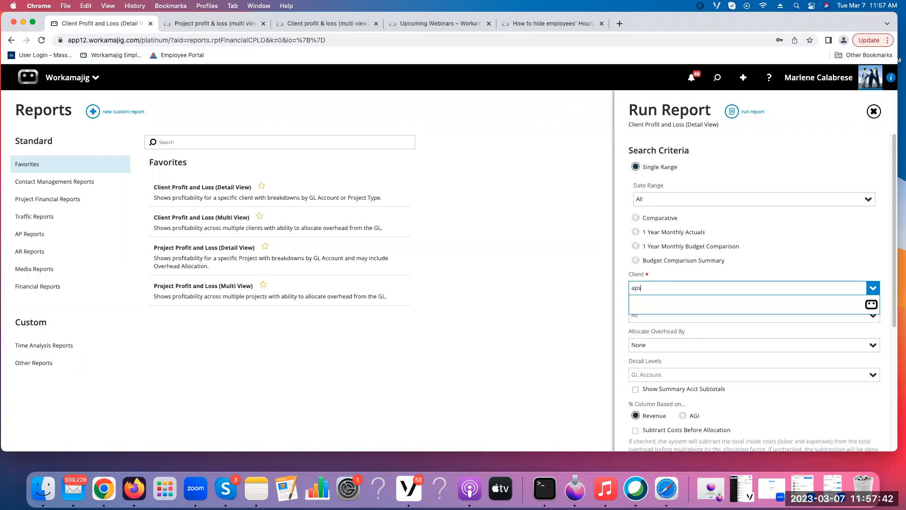
left_click(661, 308)
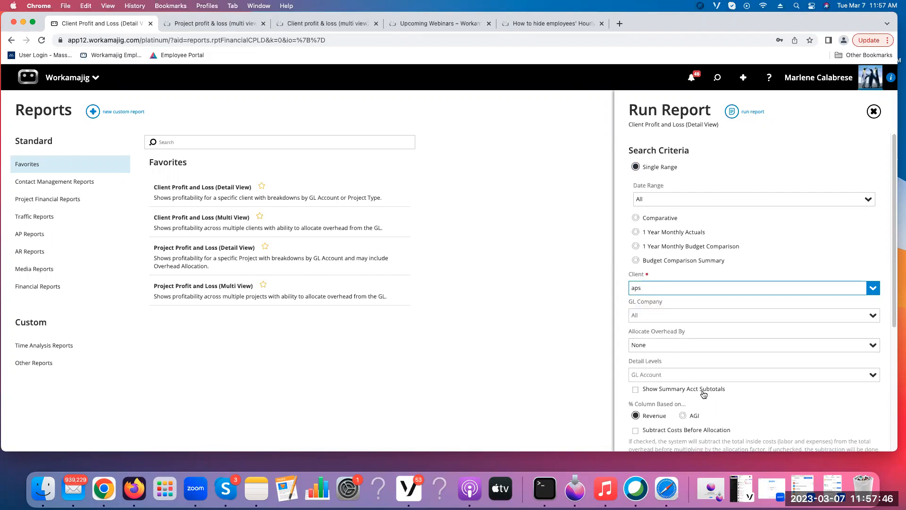
scroll(703, 393, "down", 5)
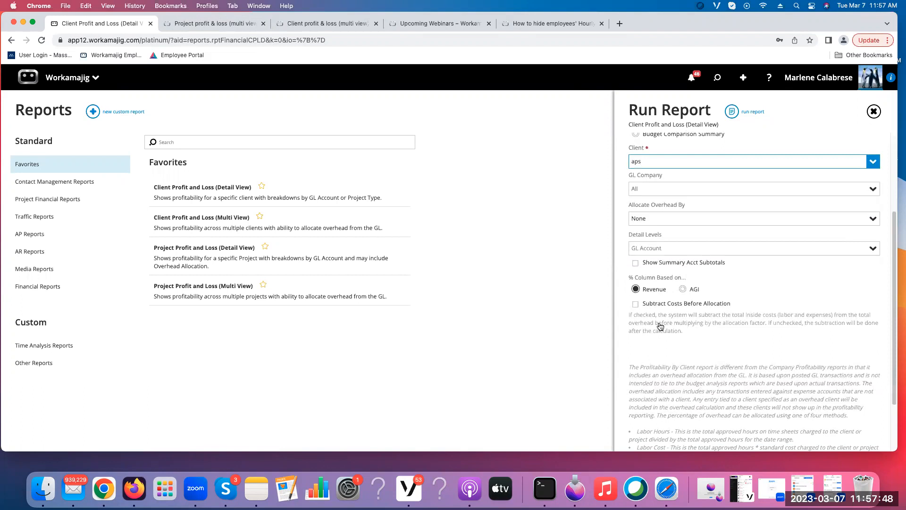
left_click(733, 112)
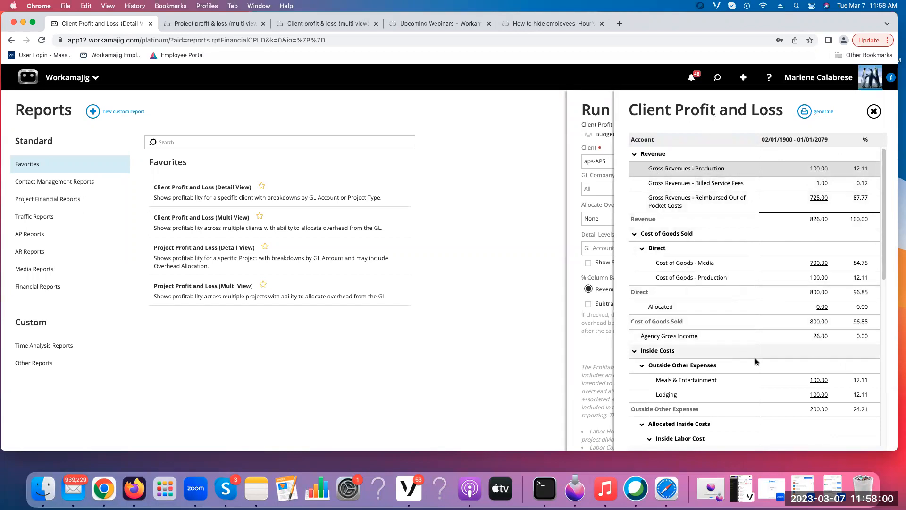
- Drill into the Lodging expense and examine the client's cost breakdown, closing the report and its criteria at the end
left_click(819, 394)
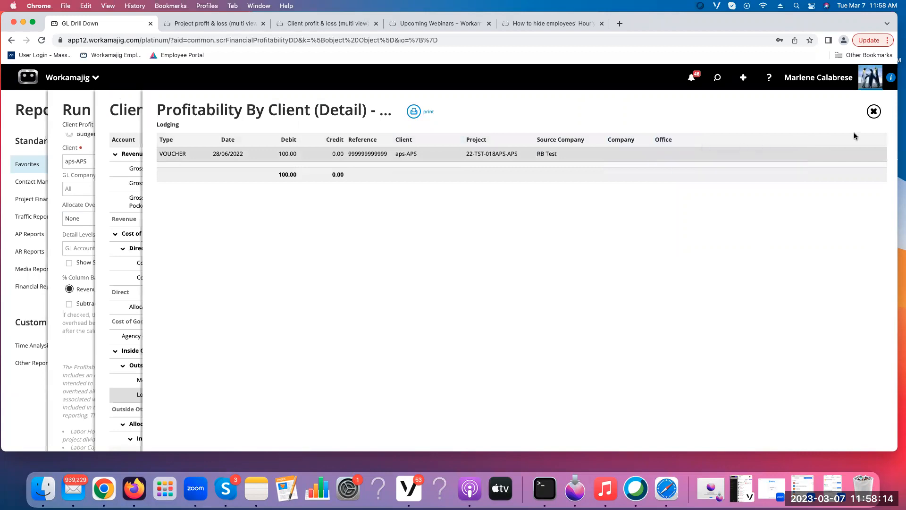
left_click(874, 111)
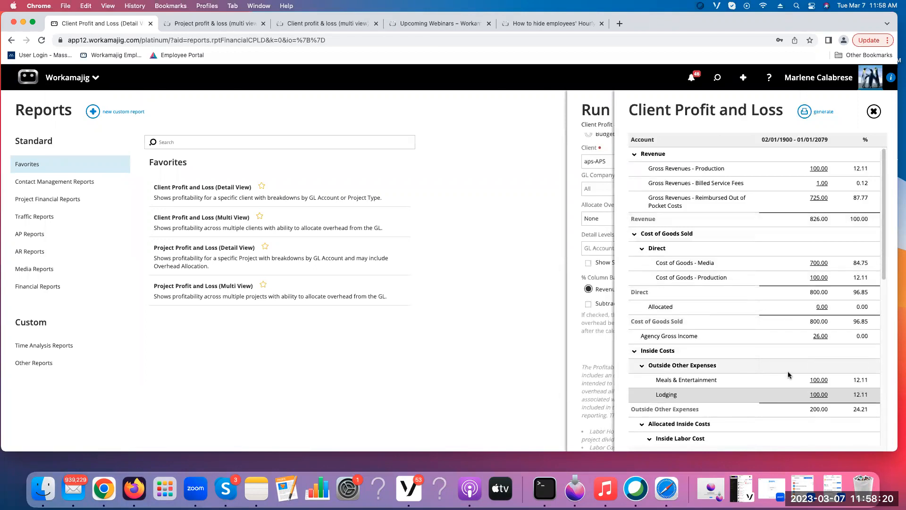
scroll(787, 376, "down", 3)
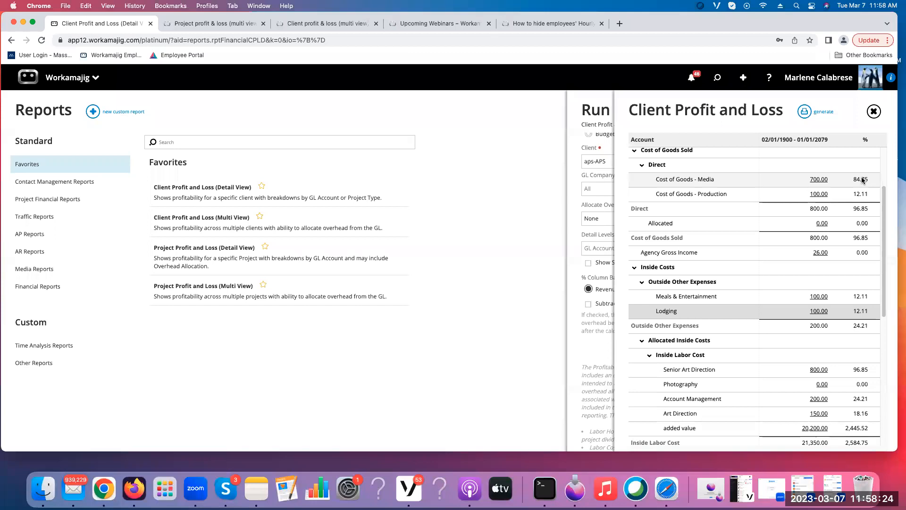
scroll(764, 277, "up", 2)
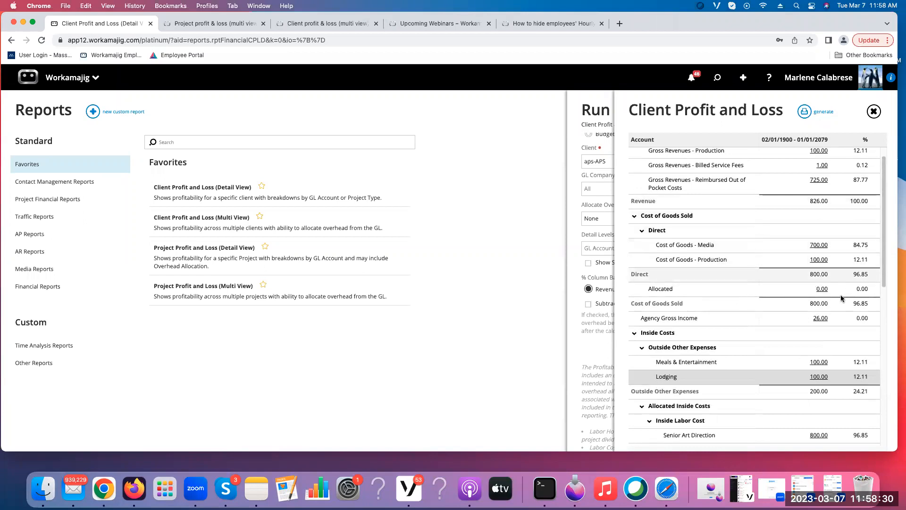
scroll(836, 318, "down", 10)
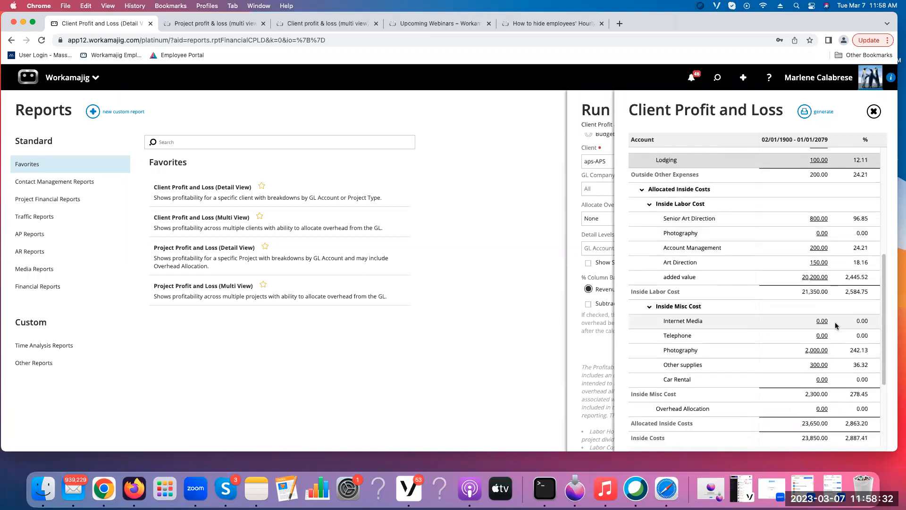
scroll(835, 325, "up", 10)
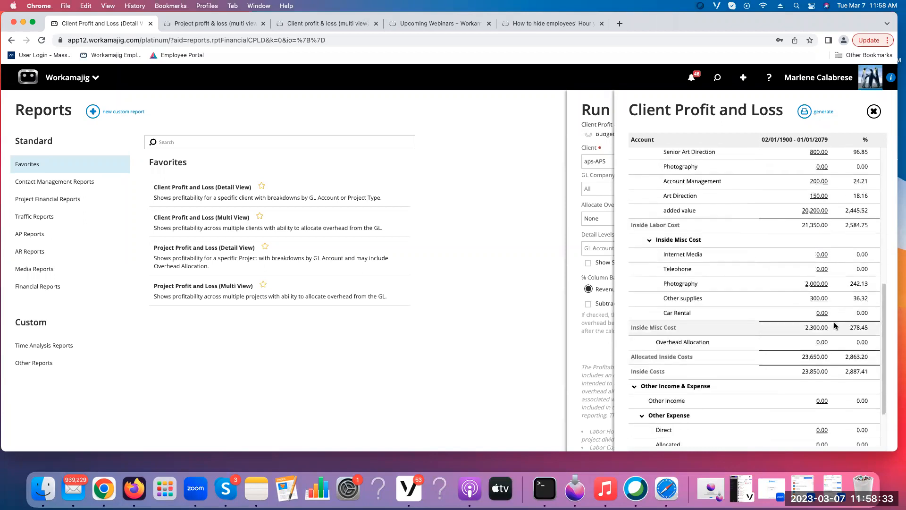
left_click(874, 112)
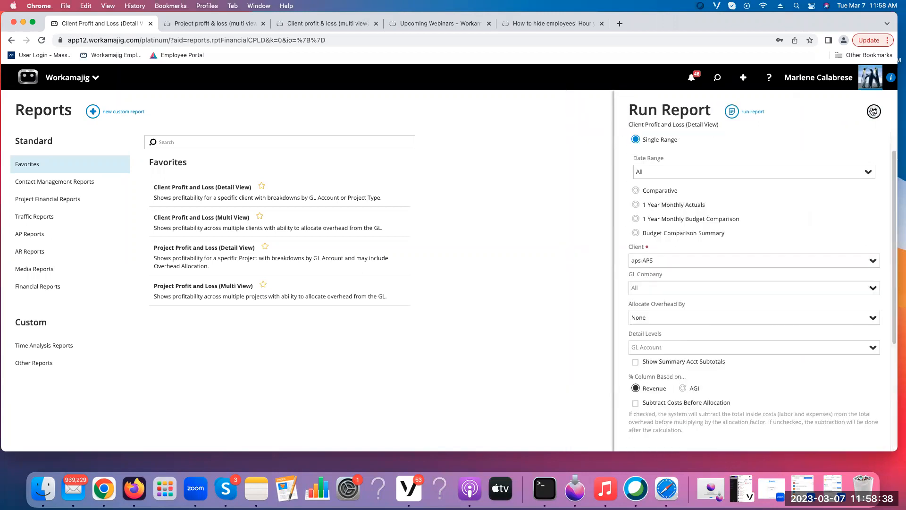
left_click(873, 112)
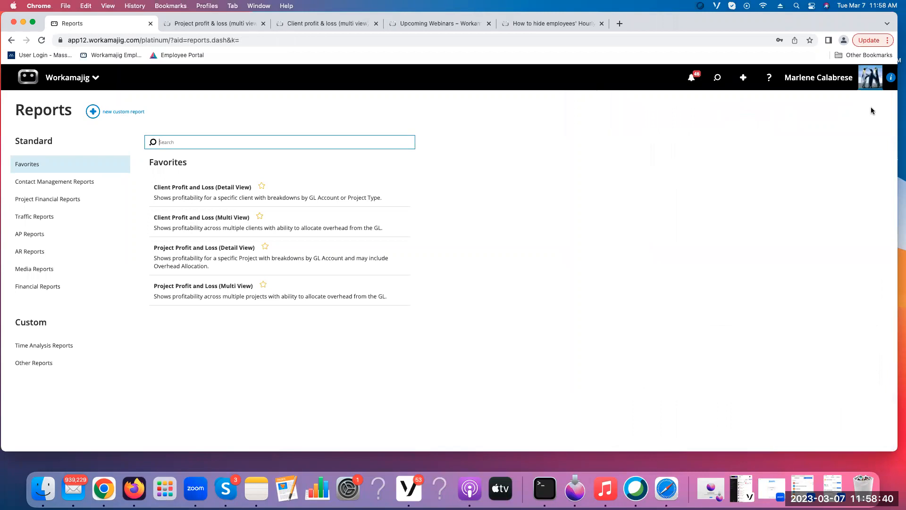